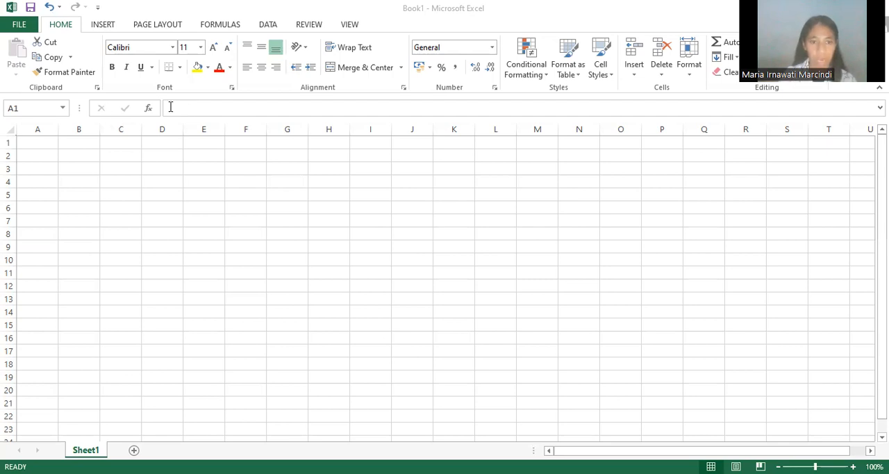
left_click(189, 107)
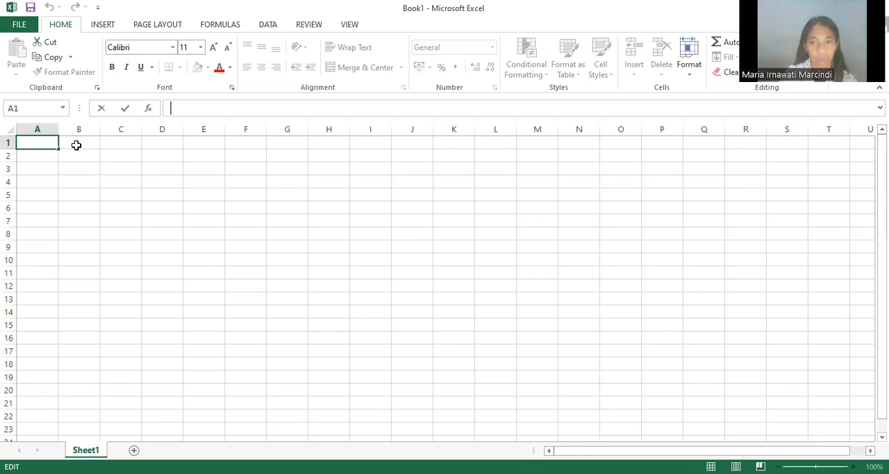
left_click(76, 144)
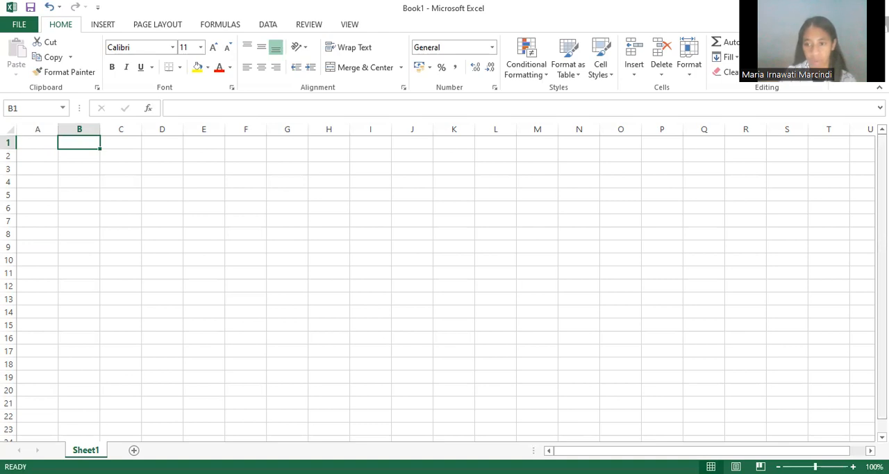
mouse_move(882, 267)
left_mouse_down()
mouse_move(881, 280)
mouse_move(882, 269)
left_mouse_up()
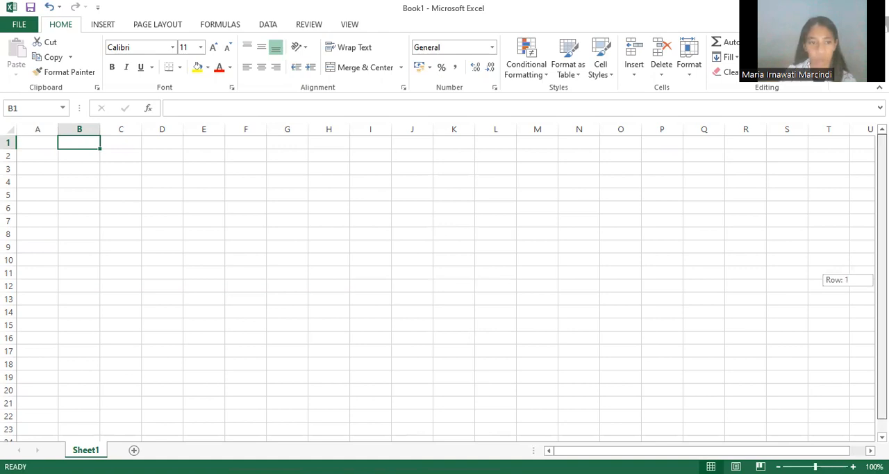
left_click_drag(882, 269, 881, 280)
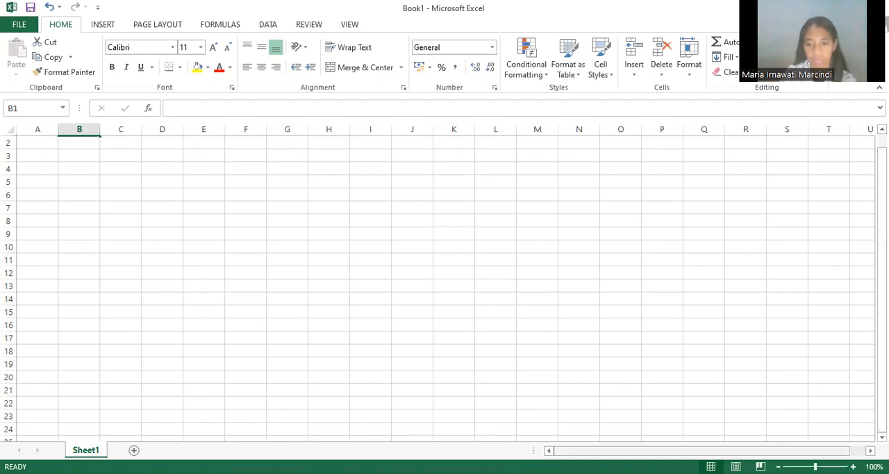
left_click_drag(627, 450, 653, 452)
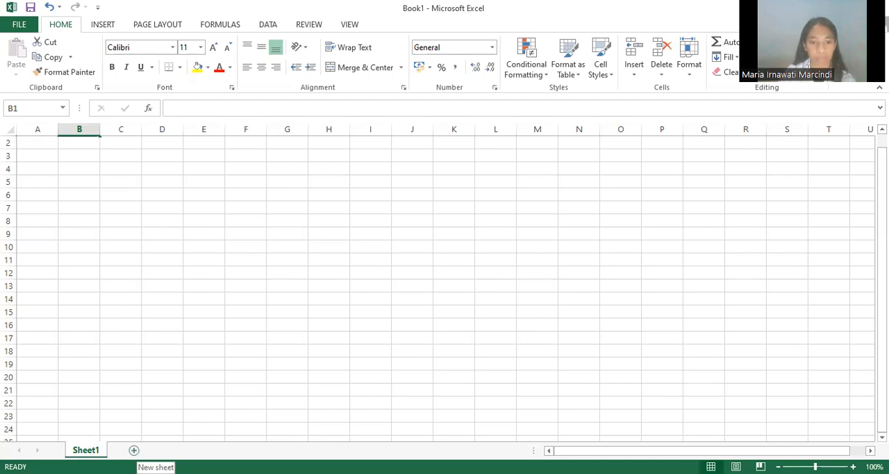
Step: Add a second worksheet after Sheet1 and switch between the two sheets
left_click(134, 450)
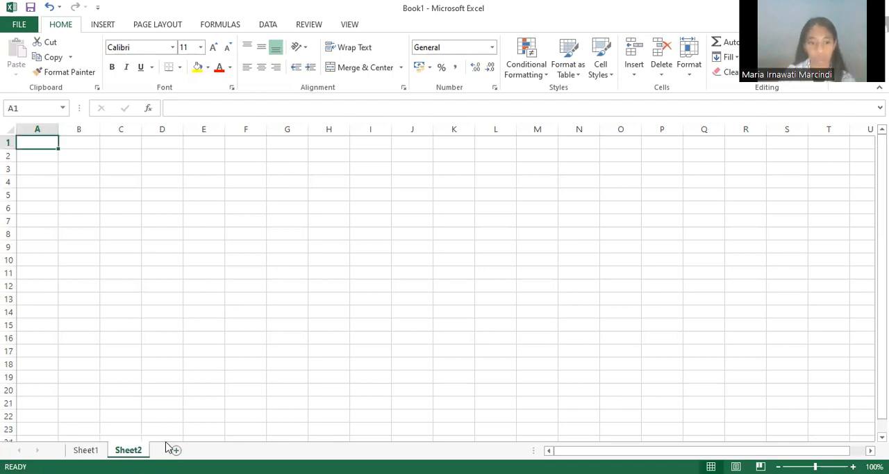
left_click(87, 450)
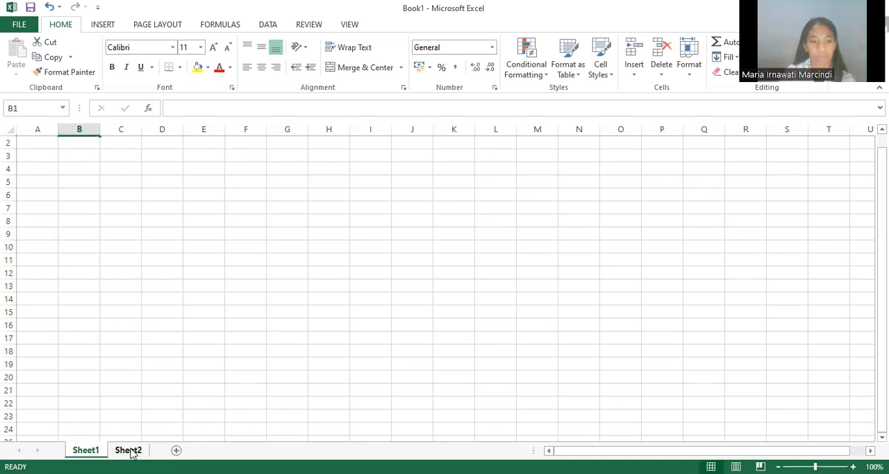
left_click(134, 450)
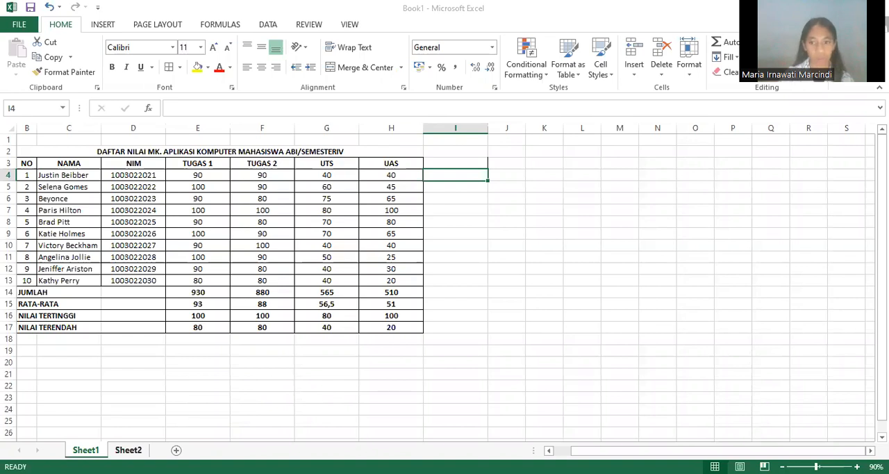
Step: Rename the Sheet1 worksheet as LATIHAN 1
left_click(128, 450)
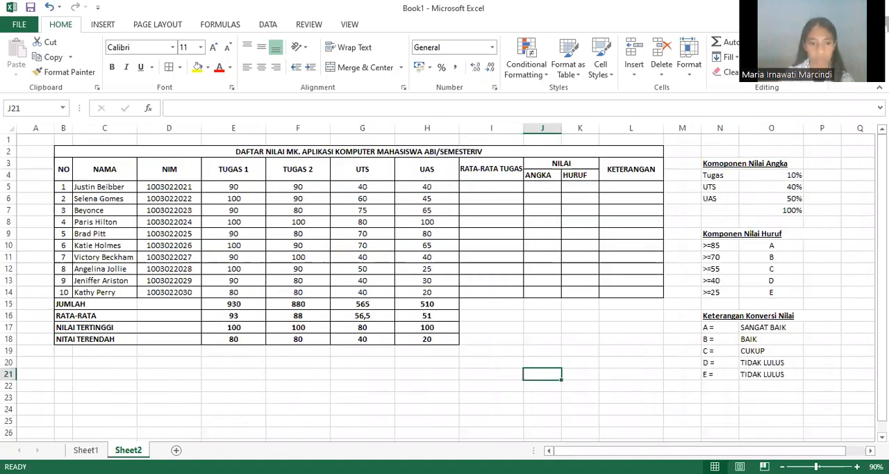
left_click(84, 450)
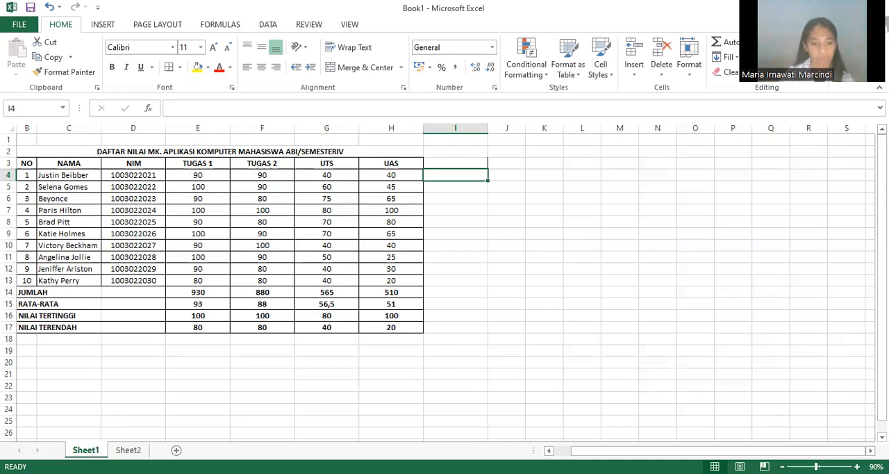
right_click(98, 451)
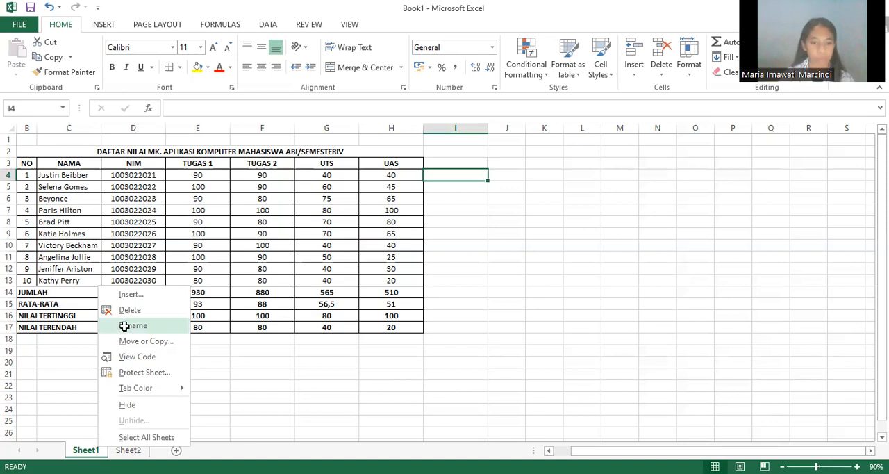
left_click(124, 326)
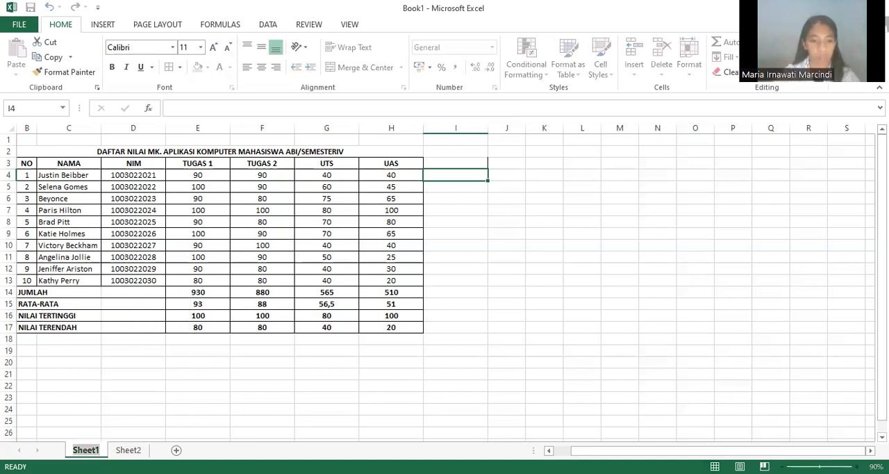
key("BackSpace")
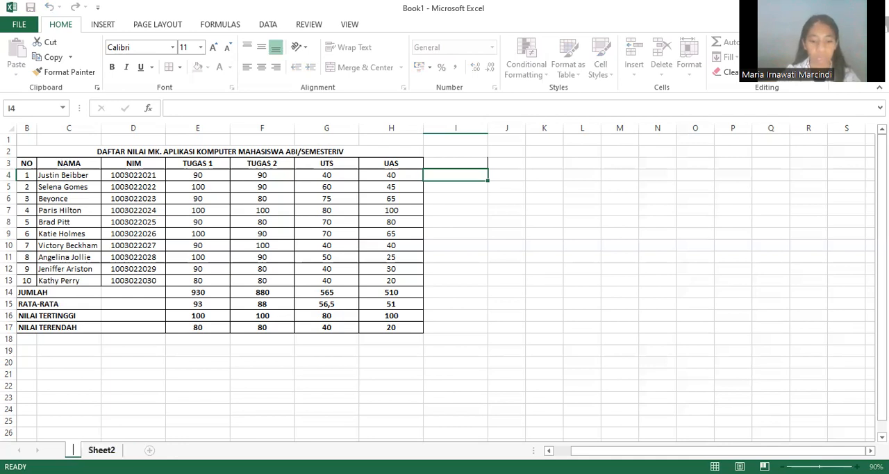
type("LATIHA")
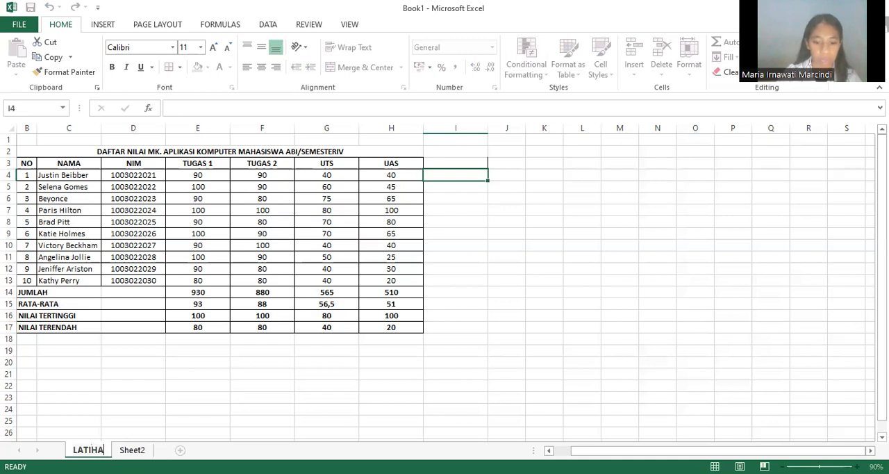
type("N 1")
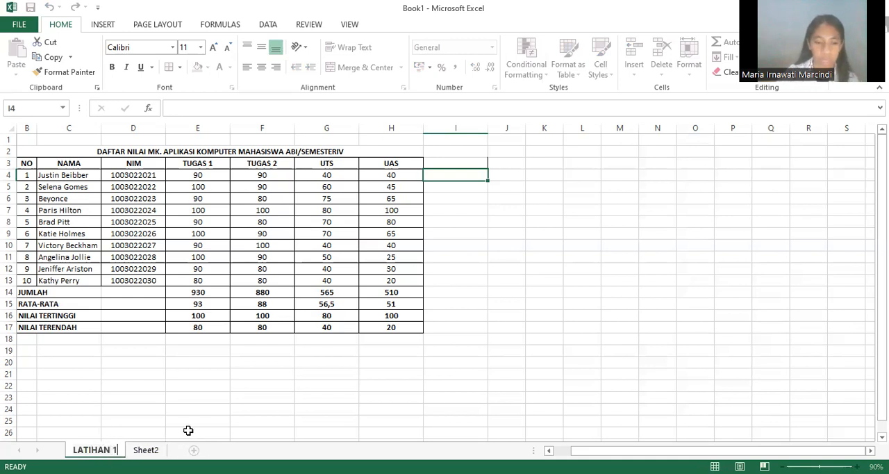
key("Return")
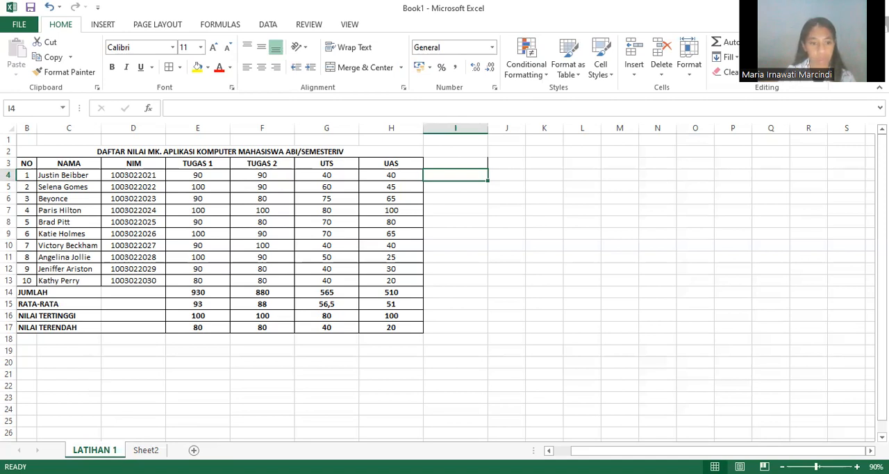
Step: Save the workbook in the Documents folder under the file name LATIHAN PERTEMUAN 12 as an Excel Workbook
left_click(28, 27)
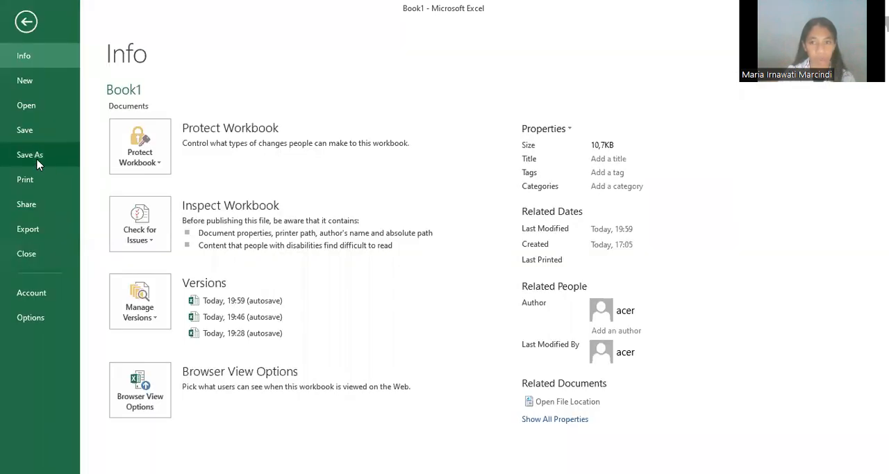
left_click(38, 164)
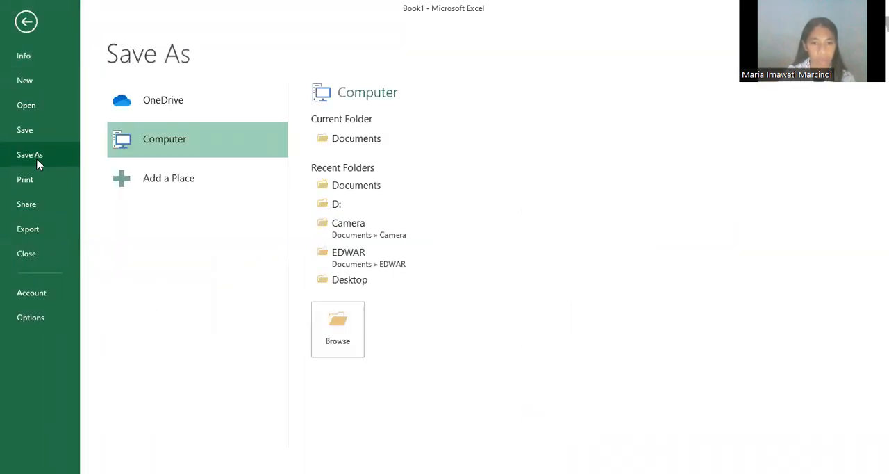
left_click(366, 191)
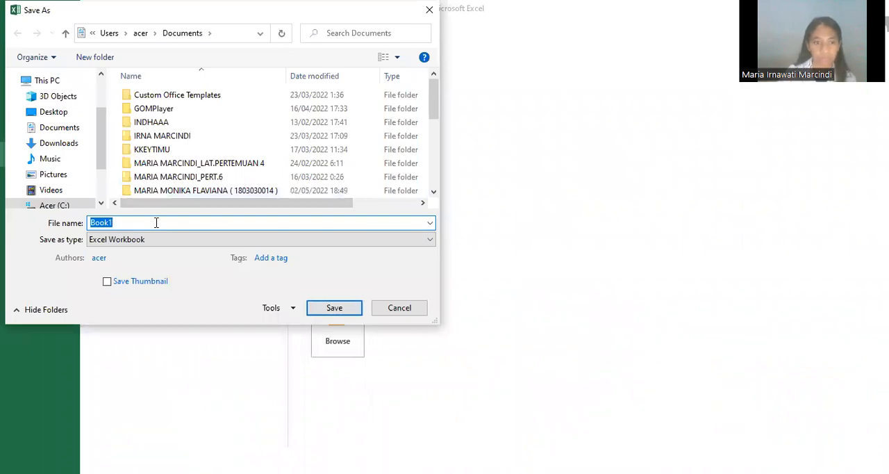
key("BackSpace")
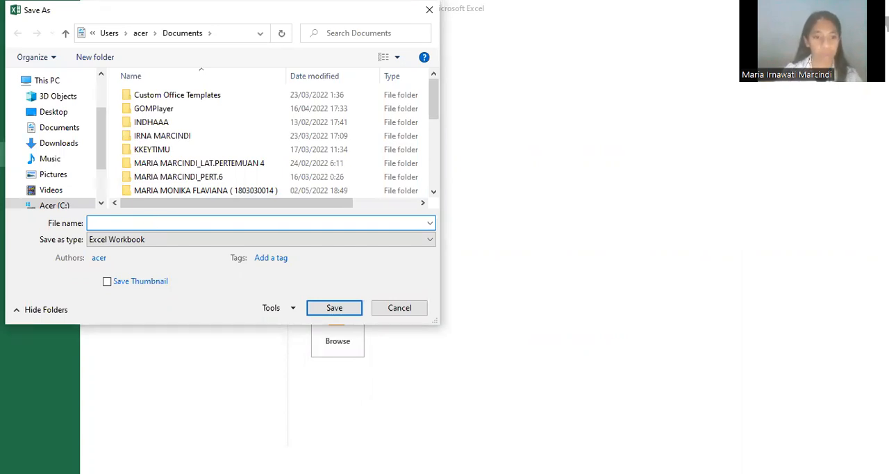
type("PE")
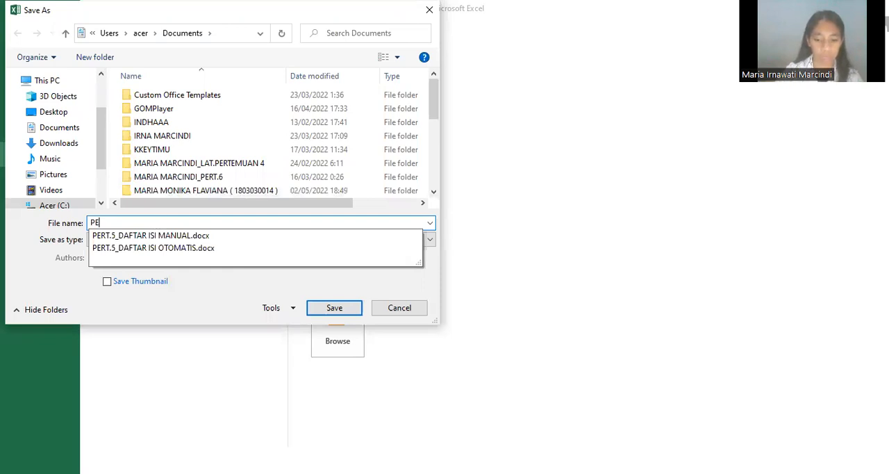
key("BackSpace")
key("BackSpace")
type("LATIHAN PERTEMUAN 12")
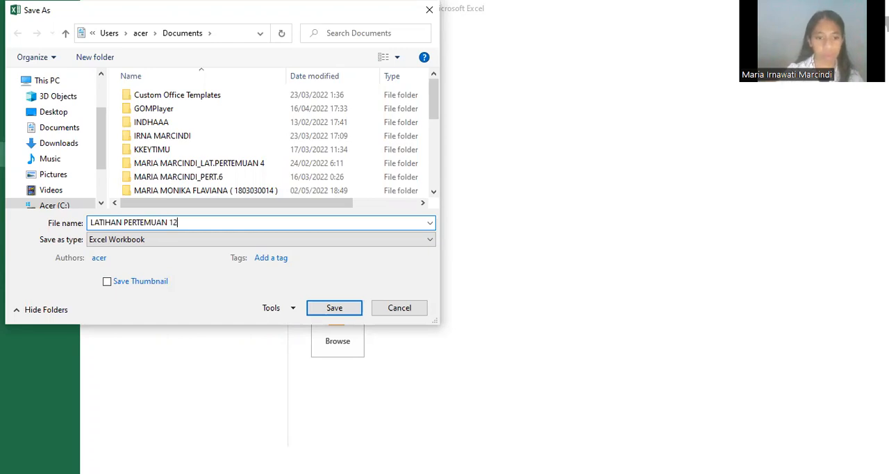
left_click(341, 314)
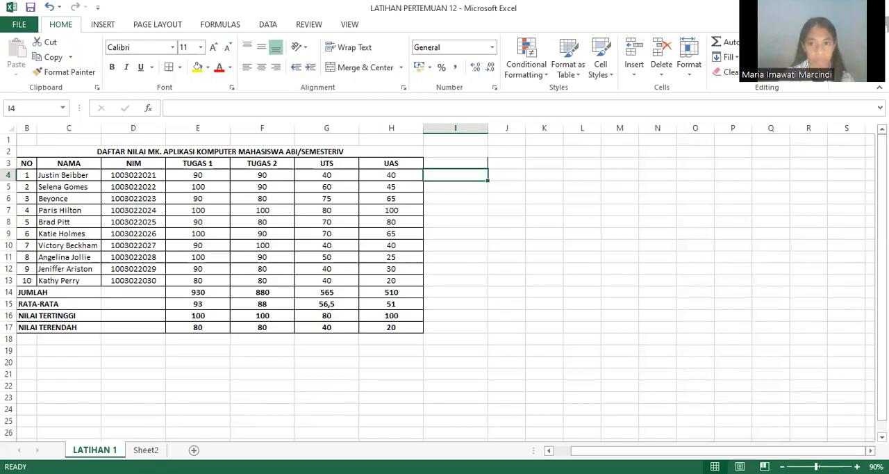
Step: Insert a blank worksheet right after LATIHAN 1 and return to the LATIHAN 1 sheet
left_click(194, 450)
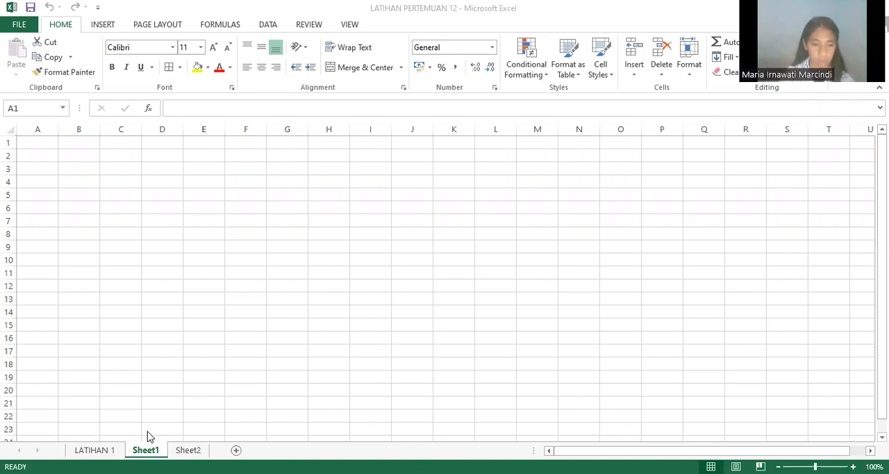
left_click(94, 450)
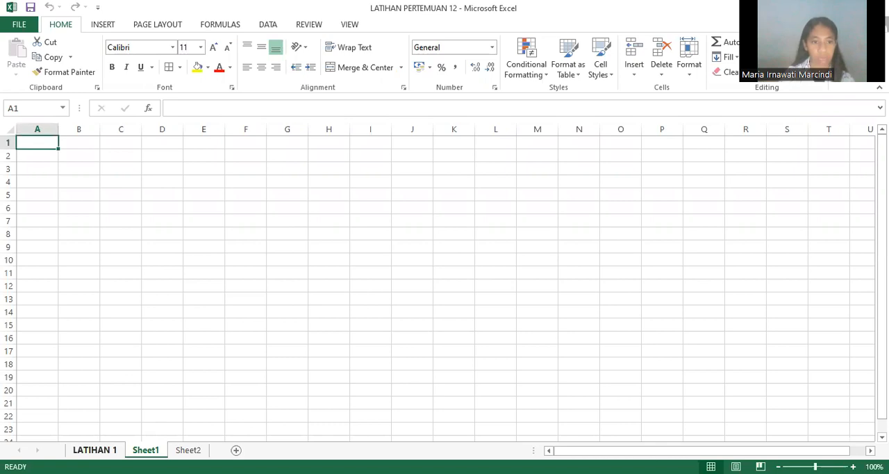
left_click(94, 450)
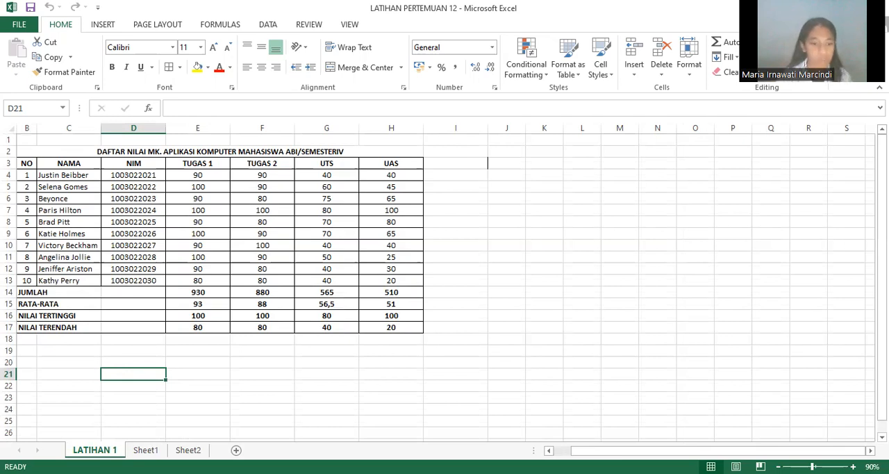
left_click(146, 450)
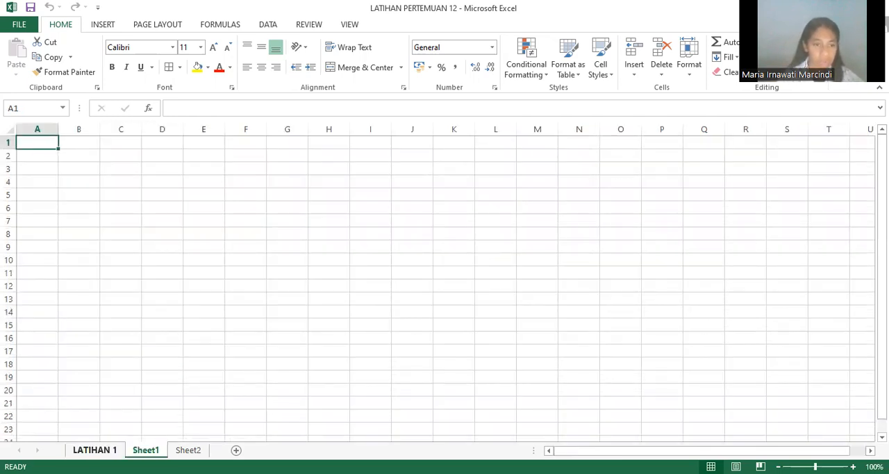
left_click(97, 450)
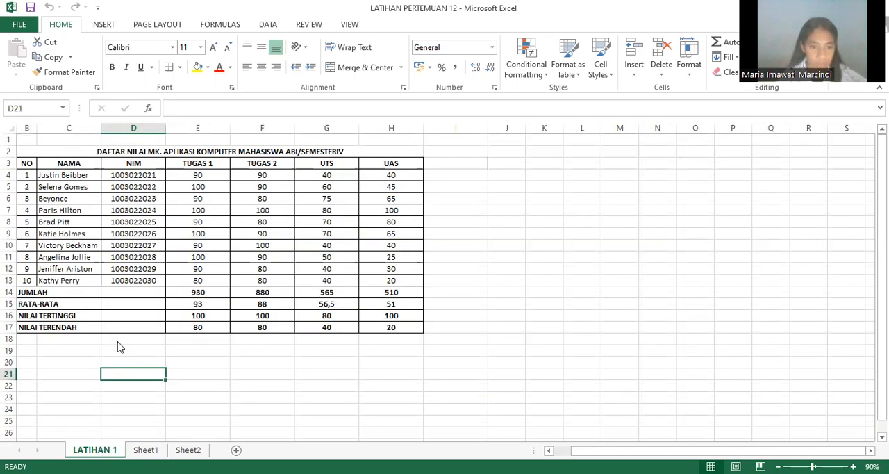
Step: Create a copy of the LATIHAN 1 sheet placed before Sheet1, and compare the copy with the original
right_click(100, 450)
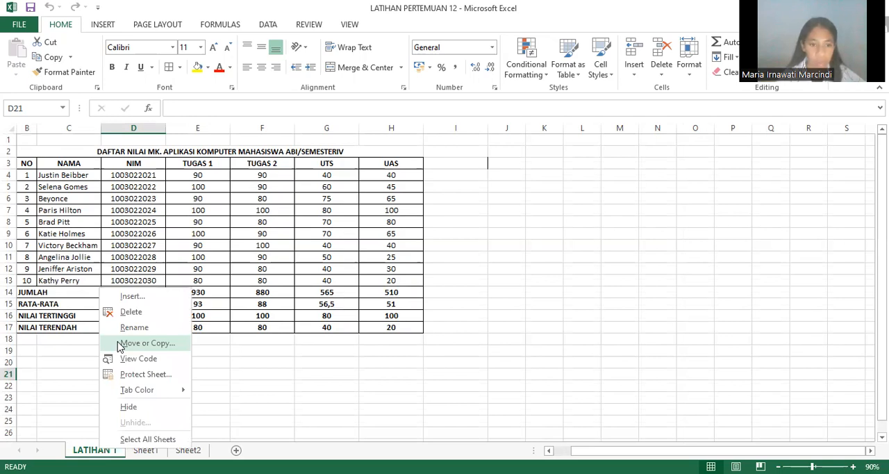
left_click(118, 342)
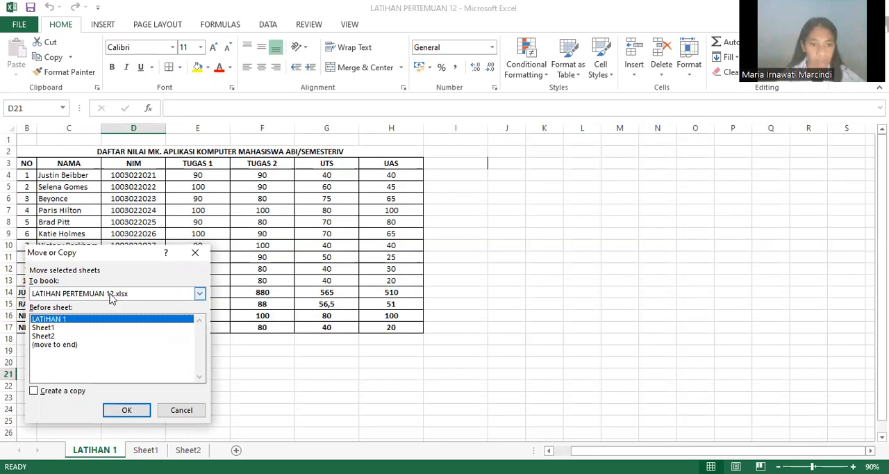
left_click(55, 336)
left_click(51, 327)
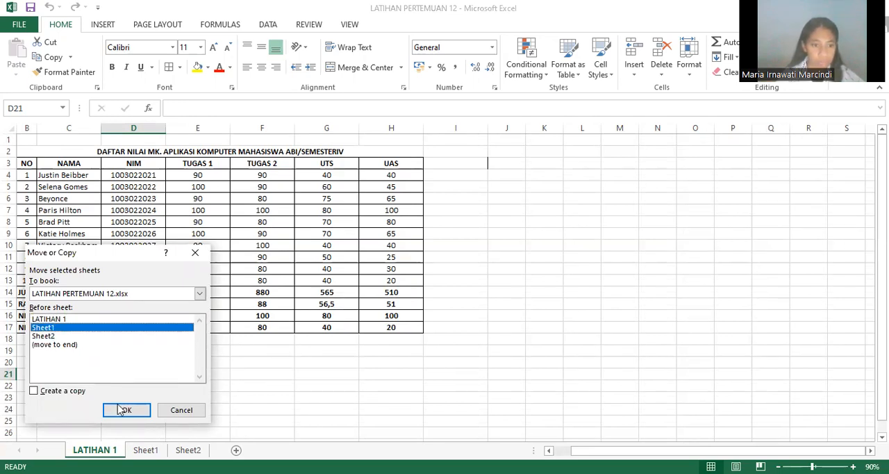
left_click(34, 392)
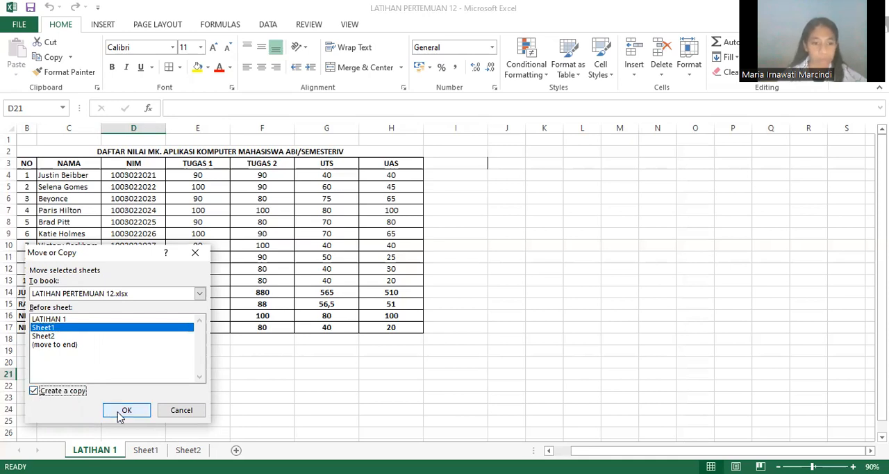
key("Return")
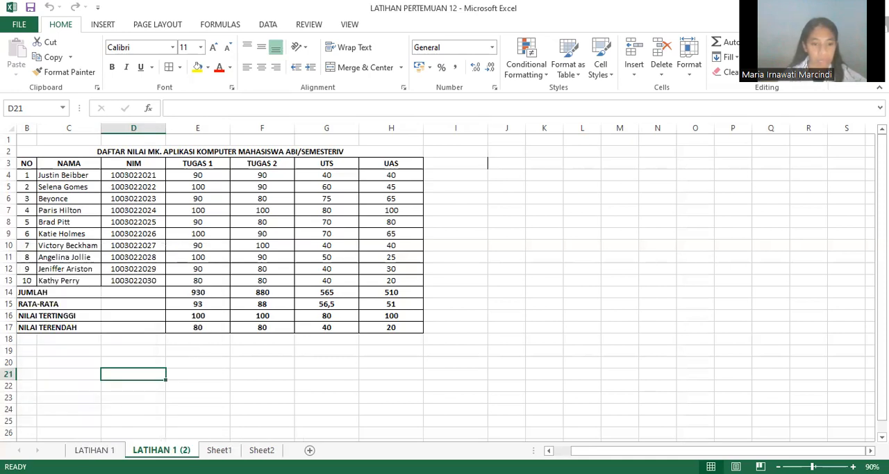
left_click(94, 449)
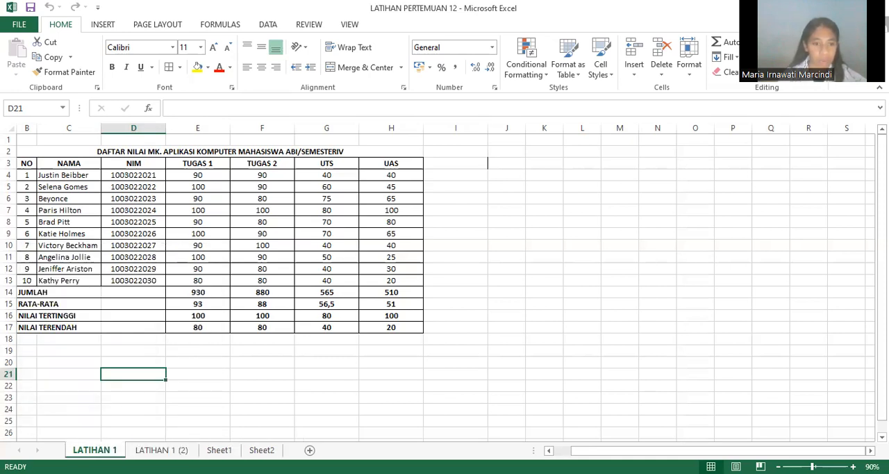
left_click(162, 450)
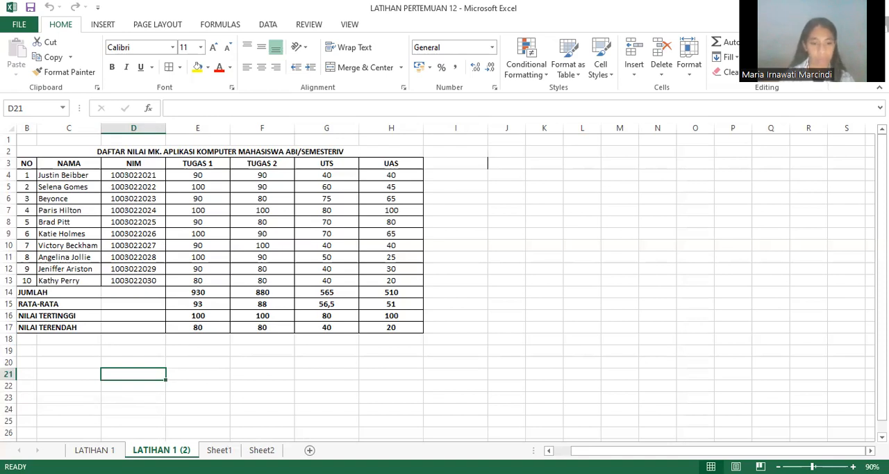
Step: Delete the LATIHAN 1 (2) worksheet and check the remaining LATIHAN 1 and Sheet1 sheets, finishing on cell D14 of LATIHAN 1
right_click(159, 449)
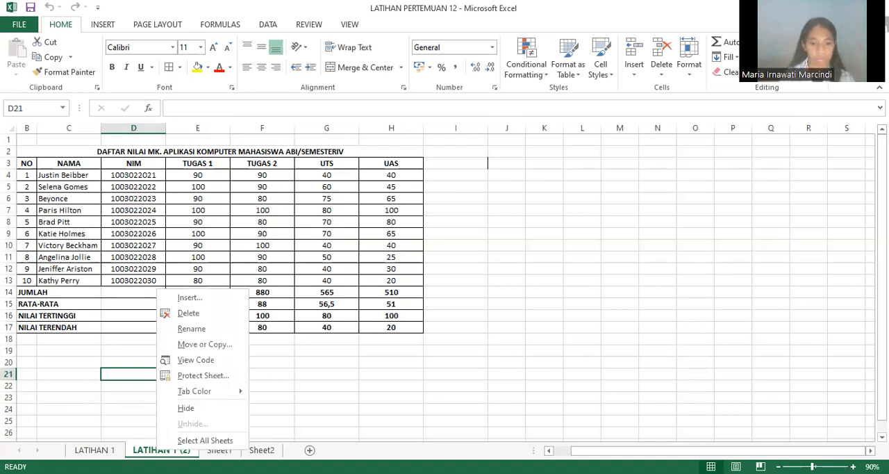
left_click(186, 313)
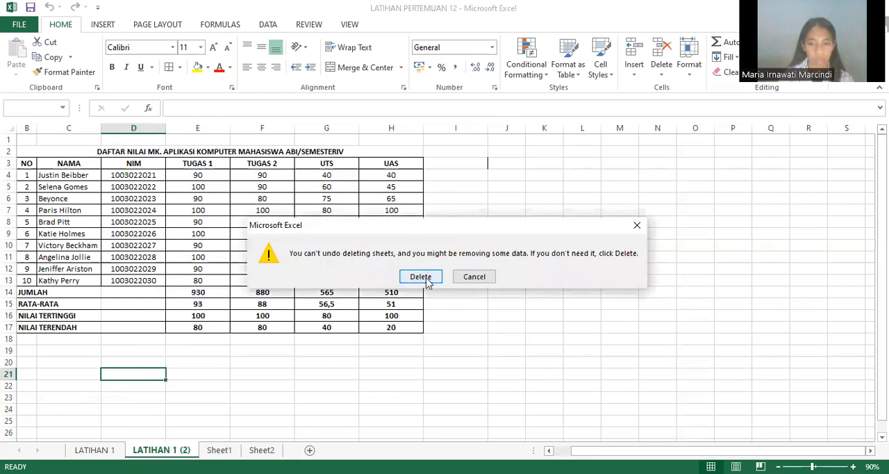
left_click(426, 277)
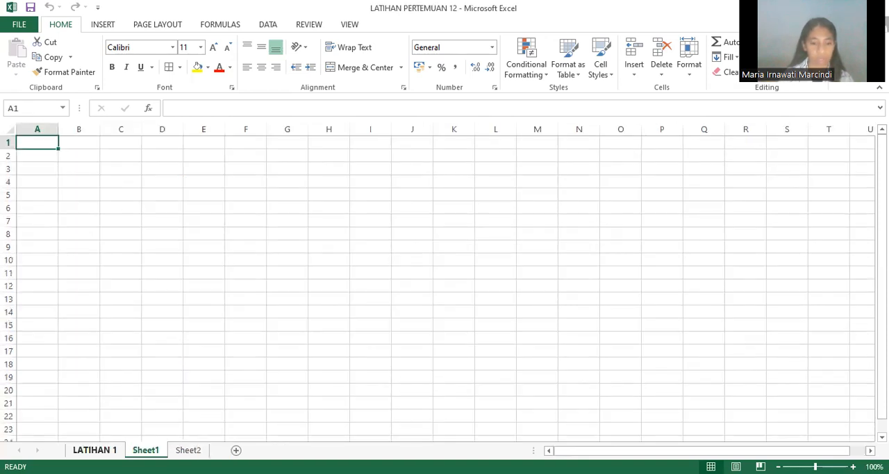
left_click(95, 450)
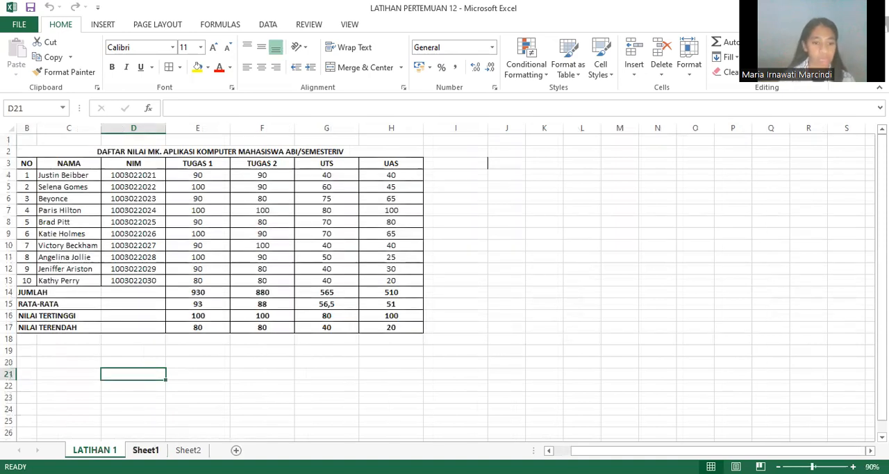
left_click(146, 450)
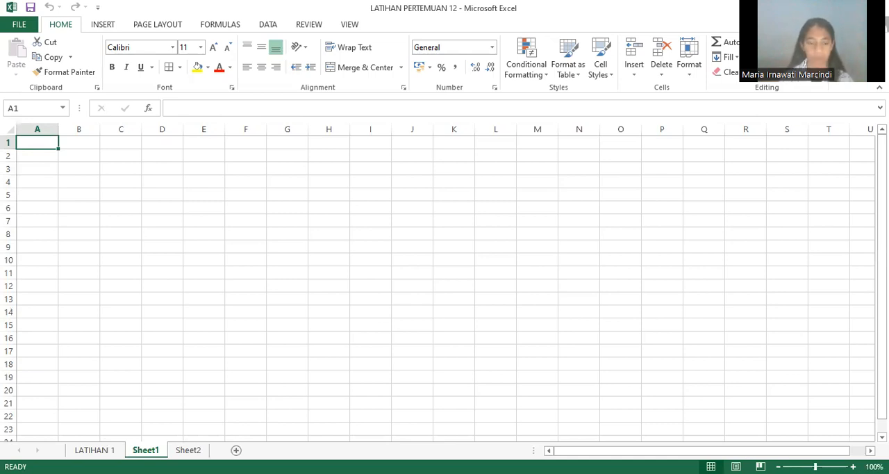
left_click(94, 450)
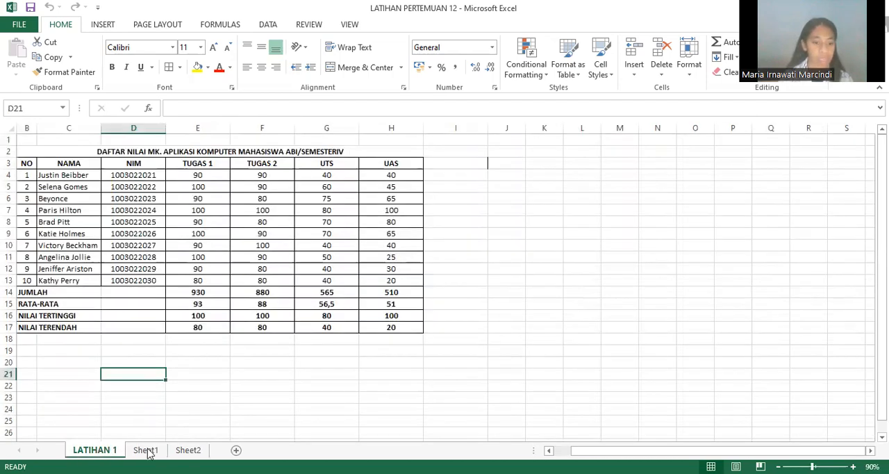
left_click(146, 450)
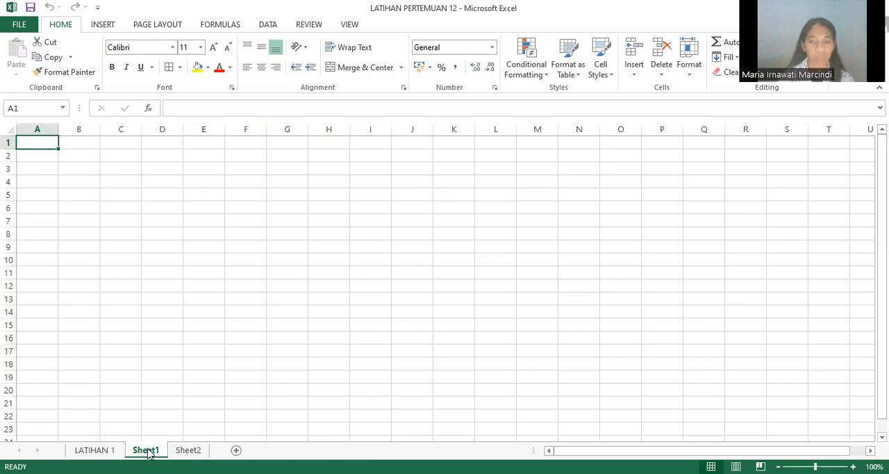
left_click(94, 450)
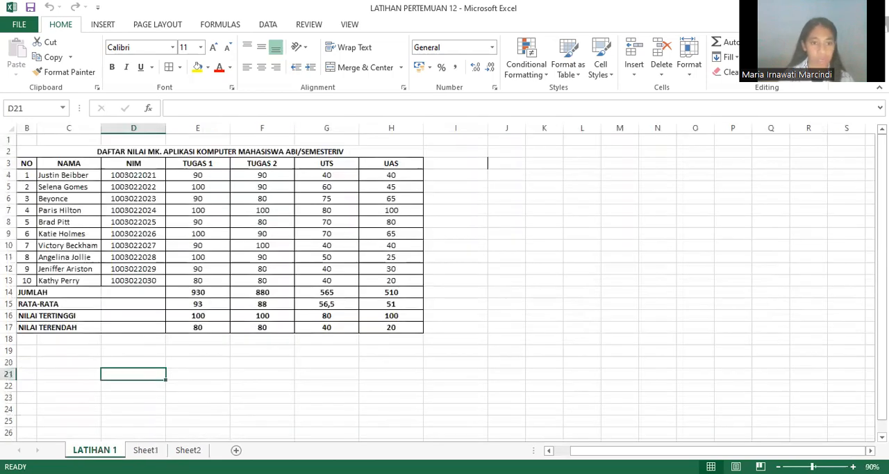
left_click(157, 291)
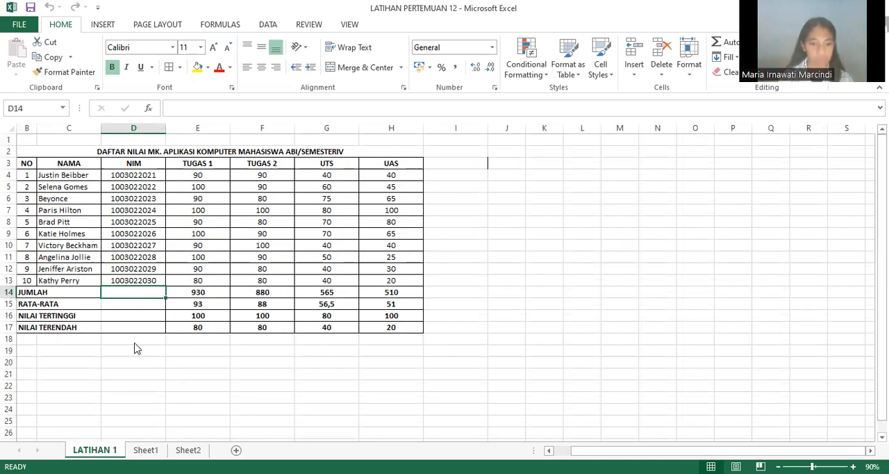
Step: Try to move the LATIHAN 1 sheet before Sheet1 without creating a copy, and look at Sheet1 for comparison
right_click(111, 449)
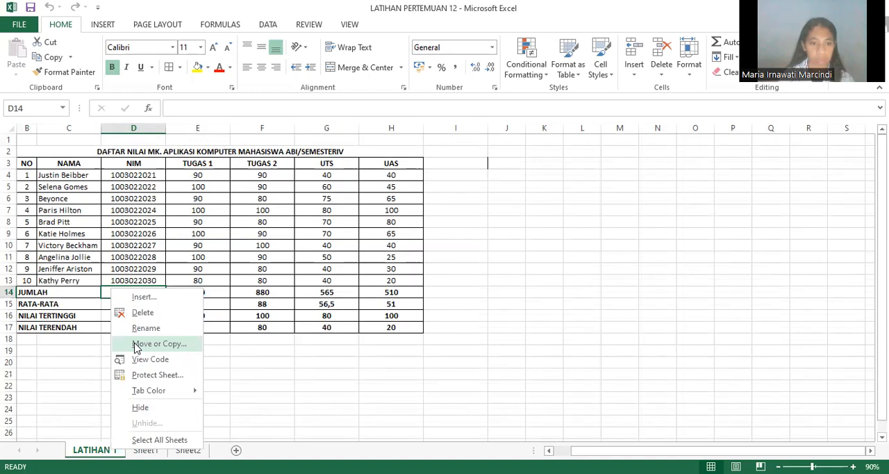
left_click(137, 344)
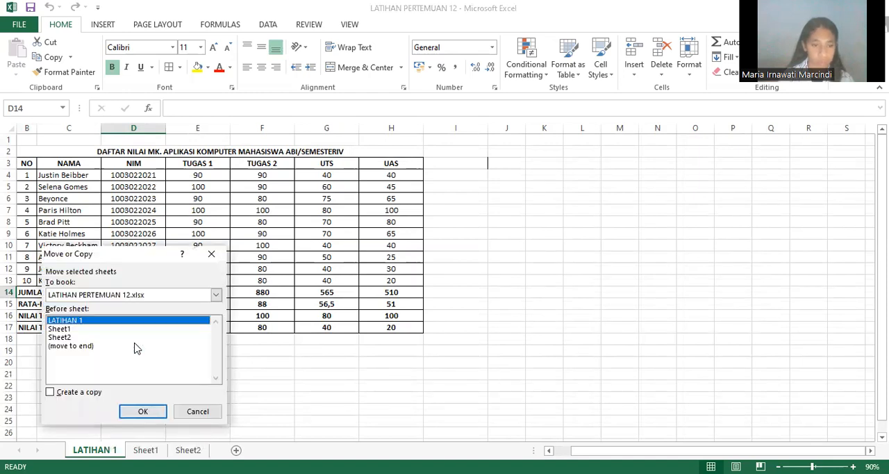
left_click(57, 330)
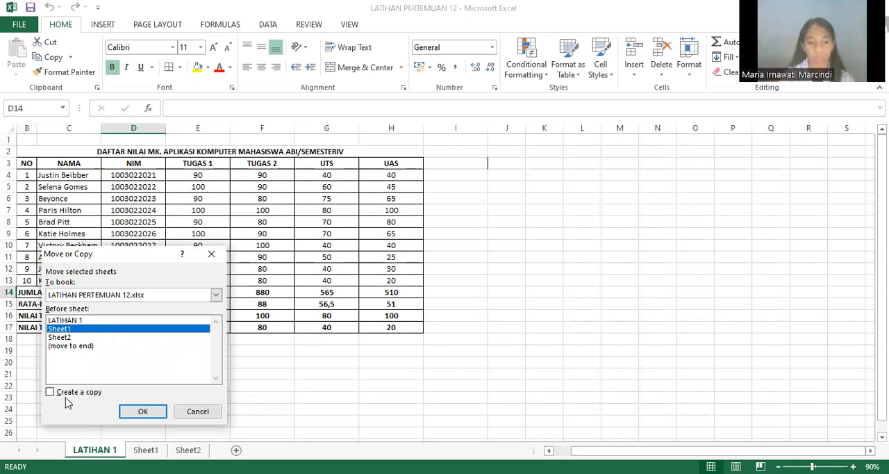
left_click(150, 412)
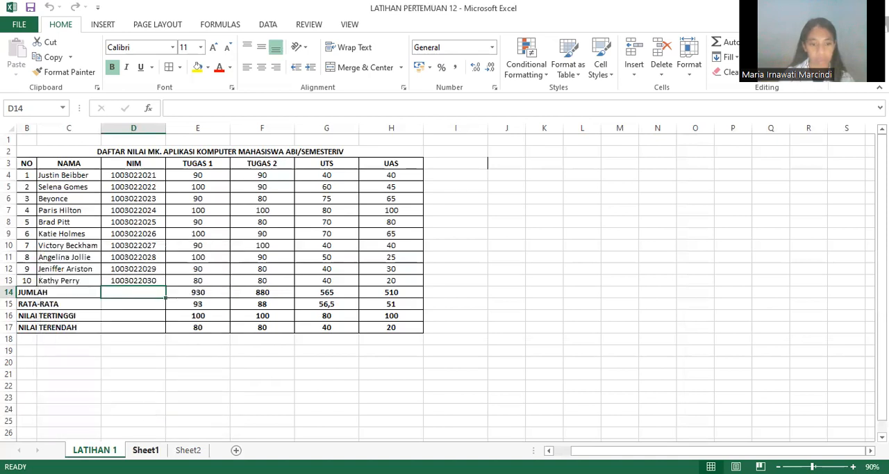
left_click(145, 450)
key("ctrl+Page_Up")
Step: Repeat the move of LATIHAN 1 before Sheet1 with the copy option off, and return to LATIHAN 1
right_click(98, 450)
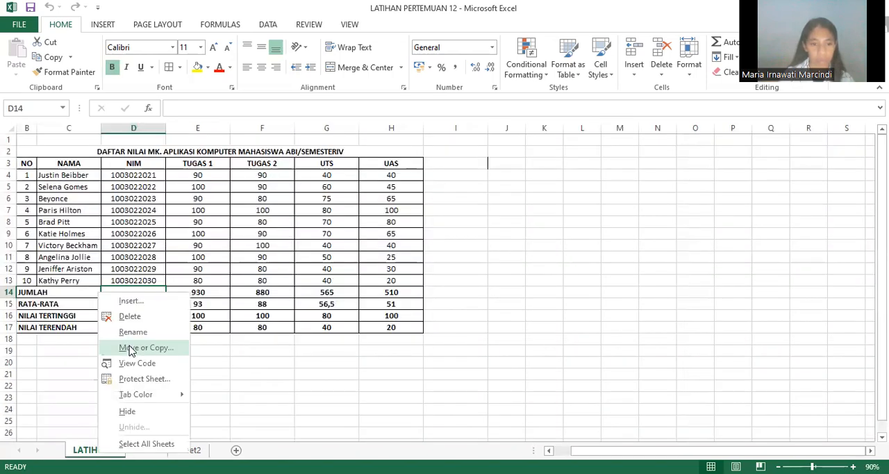
key("Return")
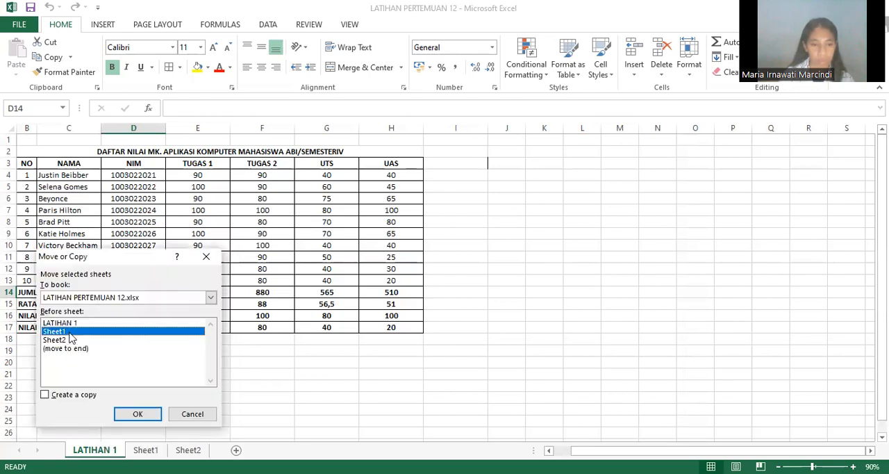
left_click(136, 412)
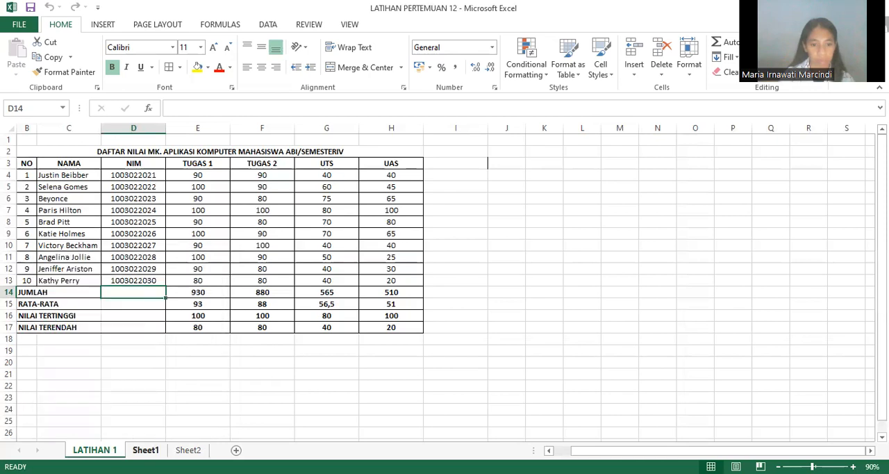
left_click(130, 450)
left_click(109, 451)
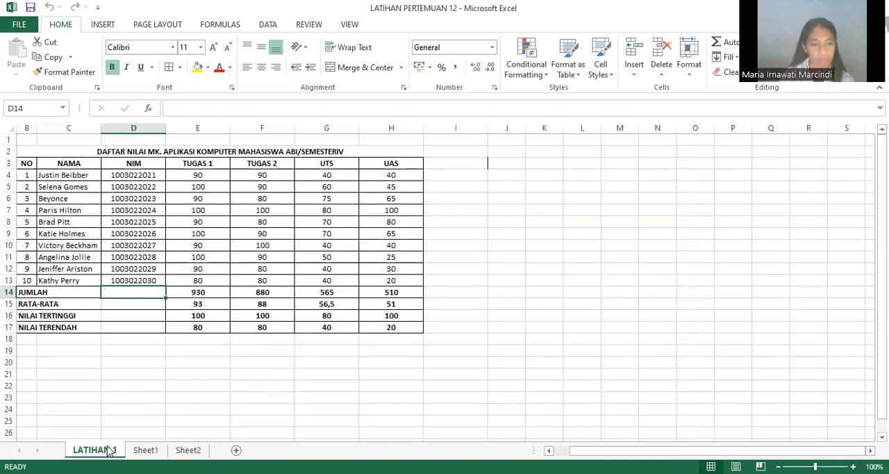
Step: Apply Move or Copy to LATIHAN 1 once more, placing it before Sheet1 in LATIHAN PERTEMUAN 12.xlsx without a copy
right_click(109, 450)
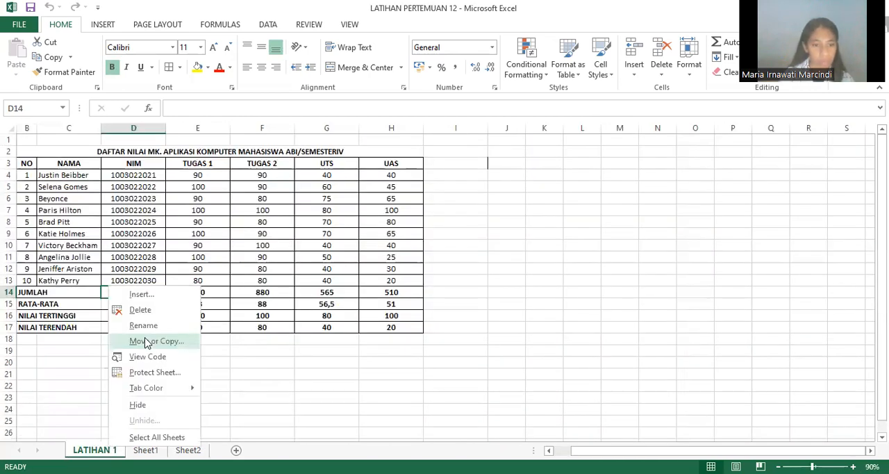
left_click(72, 323)
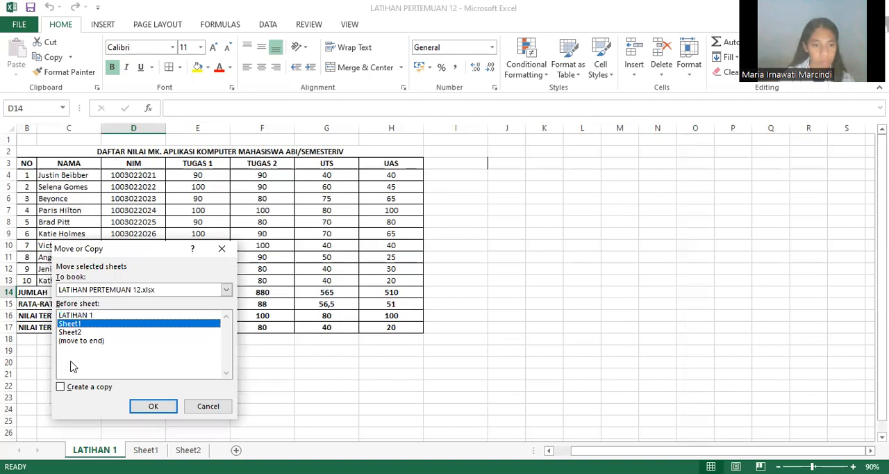
left_click(144, 410)
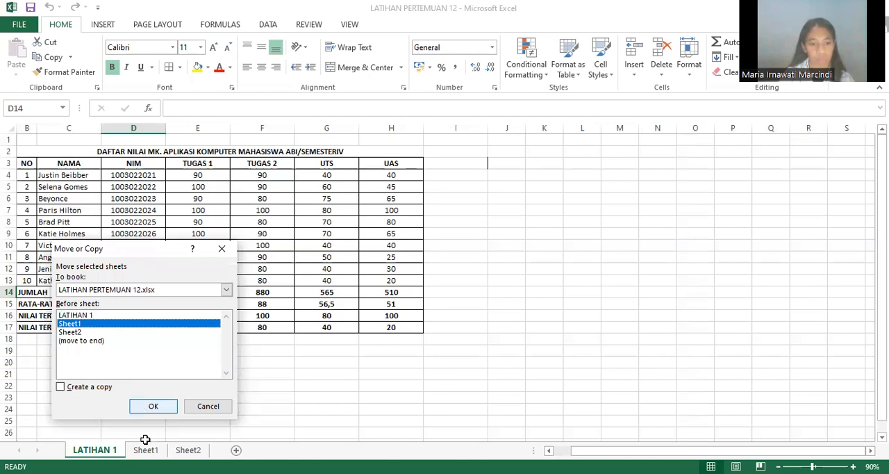
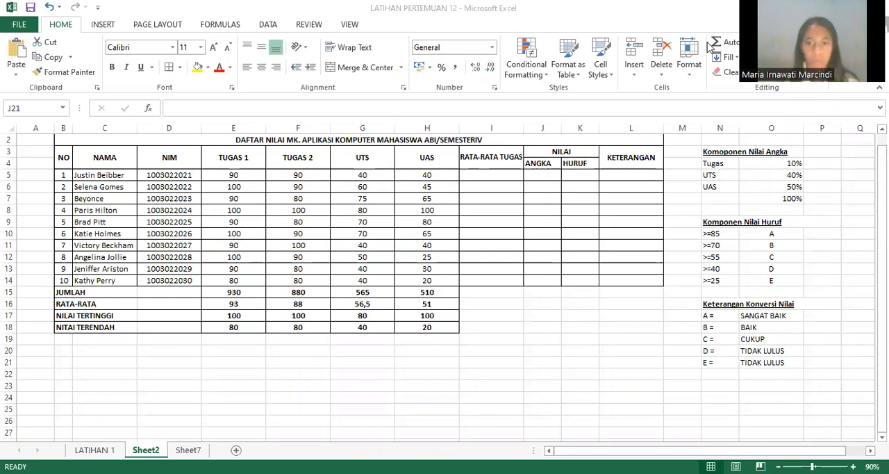
Step: Enter the formula =AVERAGE(E5:F5) in I5 to average the first student's TUGAS 1 and TUGAS 2 scores
left_click(485, 177)
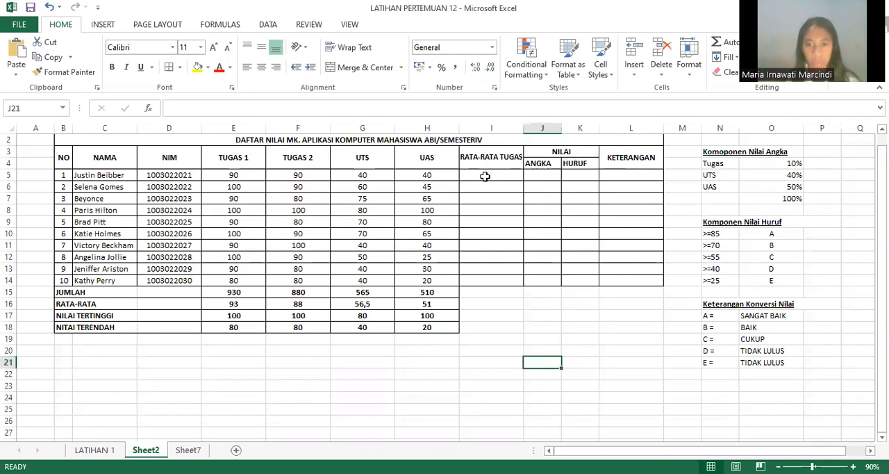
left_click(485, 177)
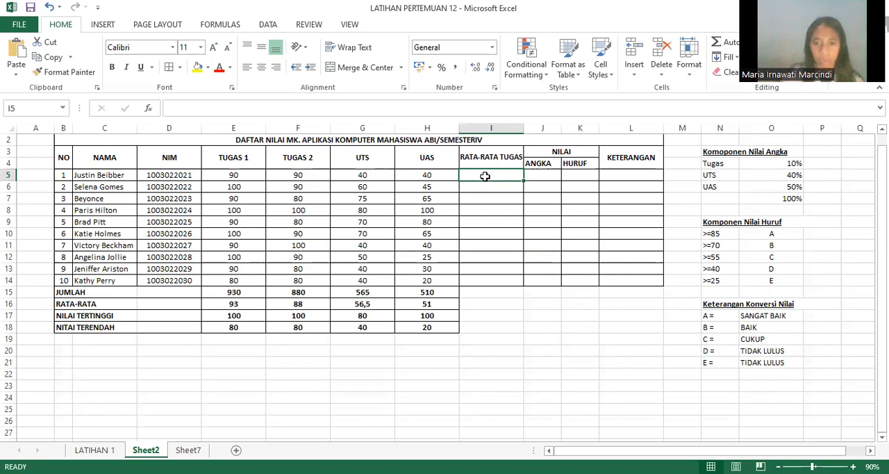
type("=")
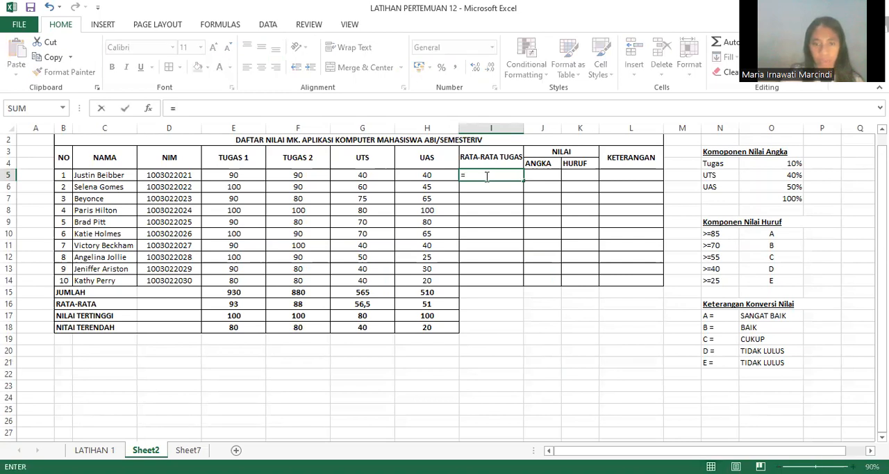
type("A")
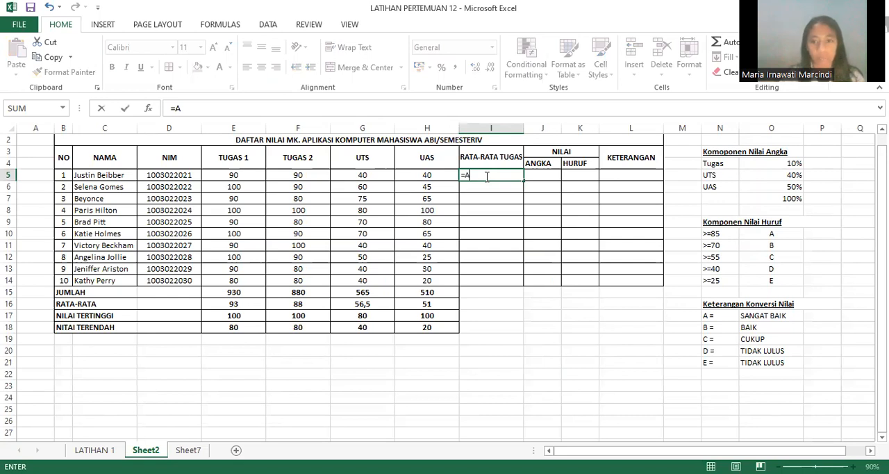
type("VA")
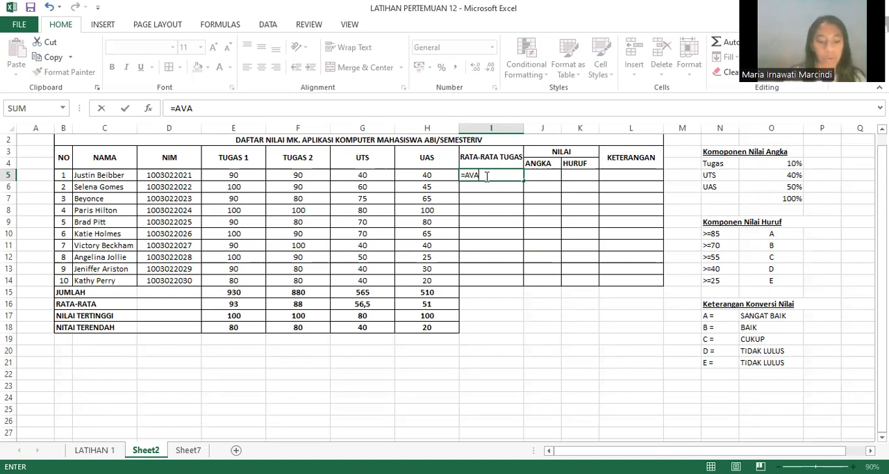
key("BackSpace")
type("ERE")
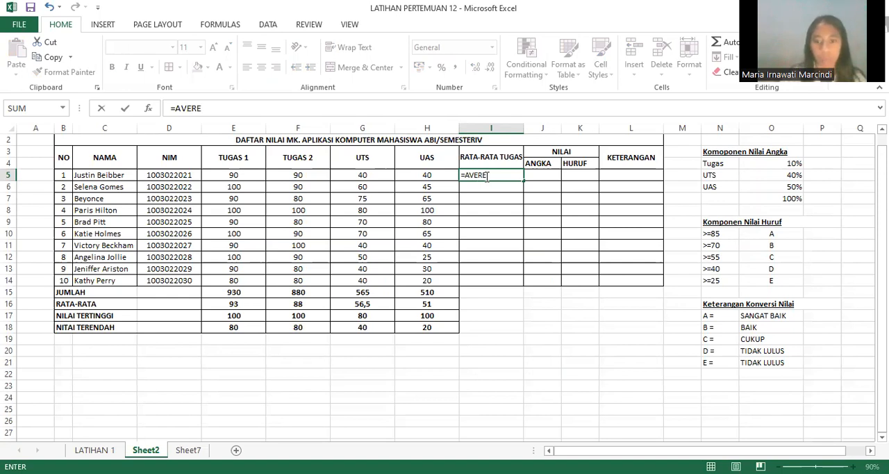
key("BackSpace")
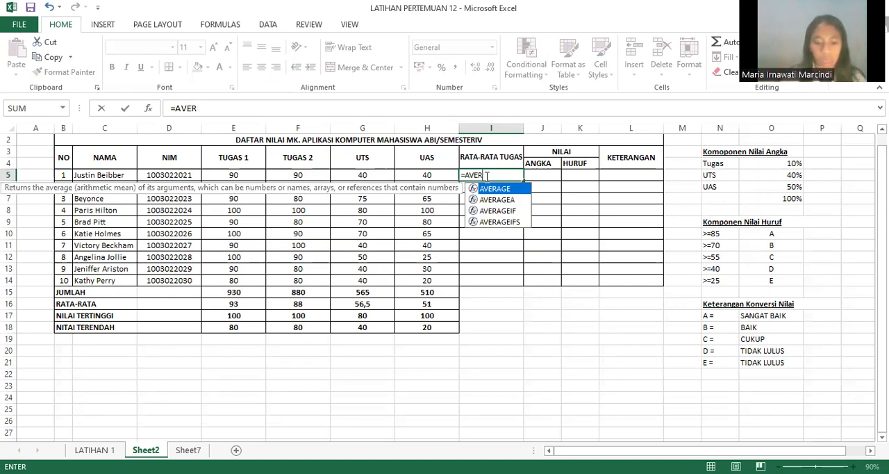
type("AGE")
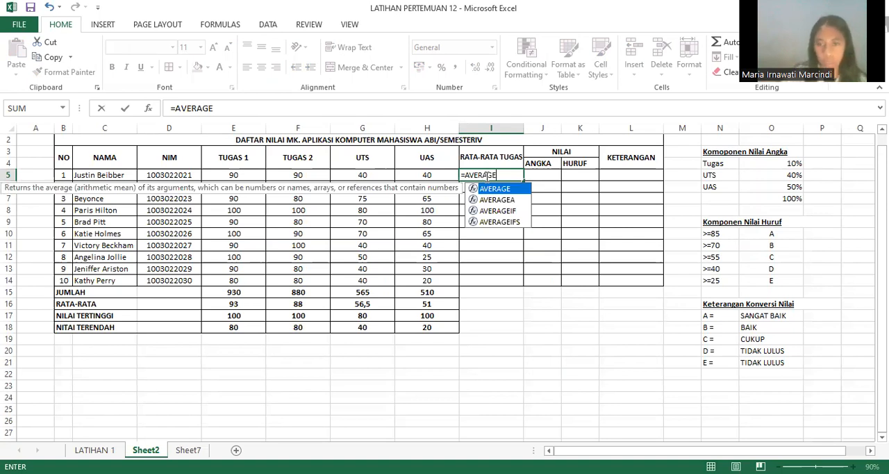
type("(")
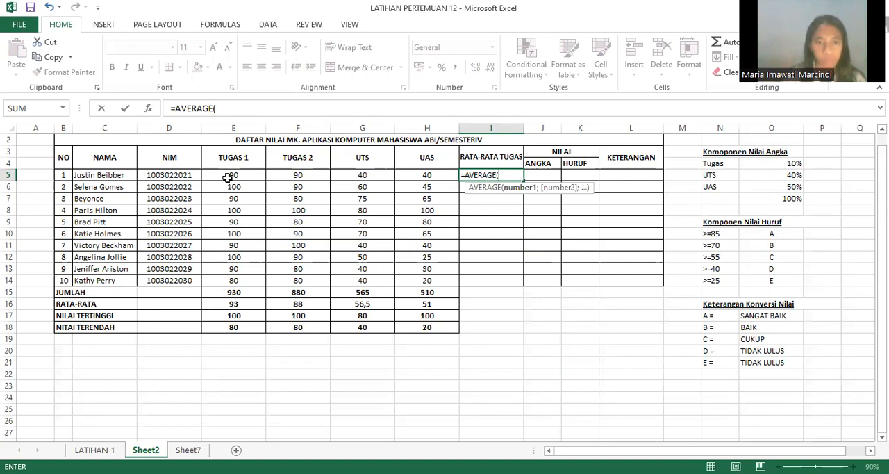
left_click(254, 178)
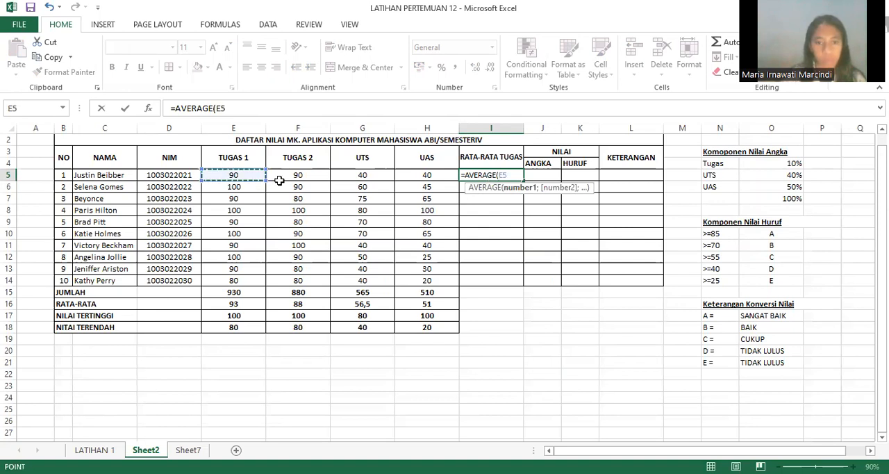
left_click_drag(287, 180, 287, 180)
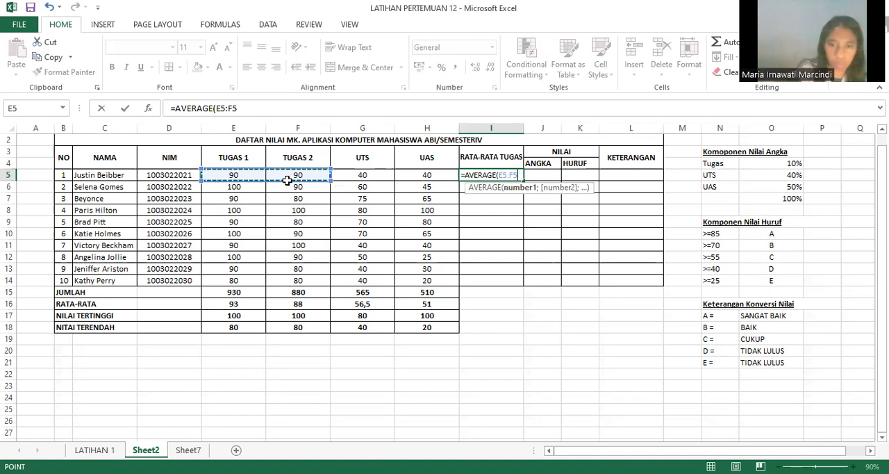
key("Return")
key("Return")
key("Return")
key("Return")
key("Return")
key("Return")
key("Return")
key("Return")
key("Return")
key("Return")
type("0")
left_click(51, 8)
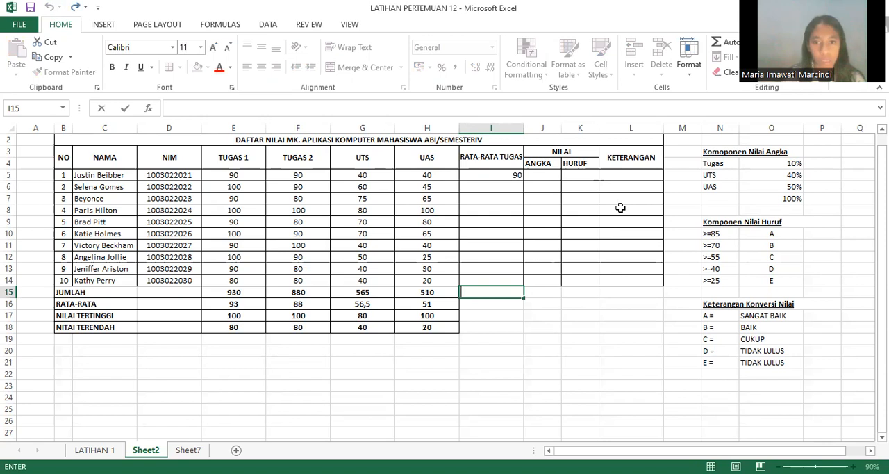
Step: Clear cell I5 and re-enter the formula =AVERAGE(E5:F5) under RATA-RATA TUGAS
left_click(518, 175)
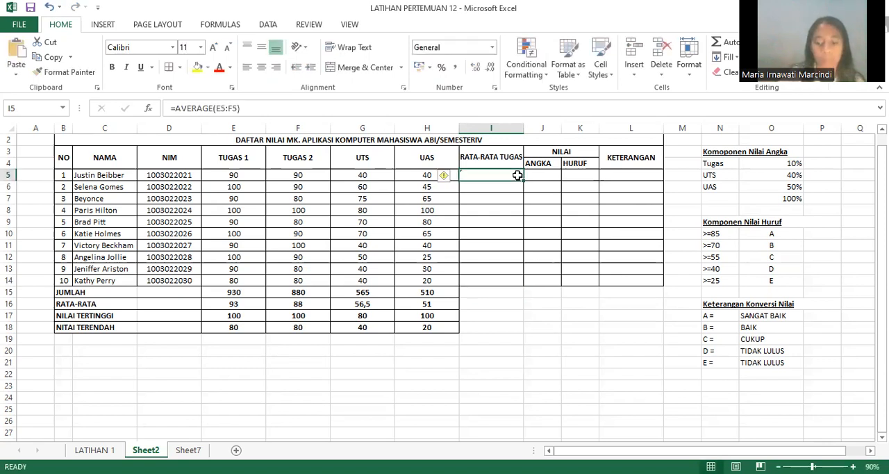
key("Delete")
type("=")
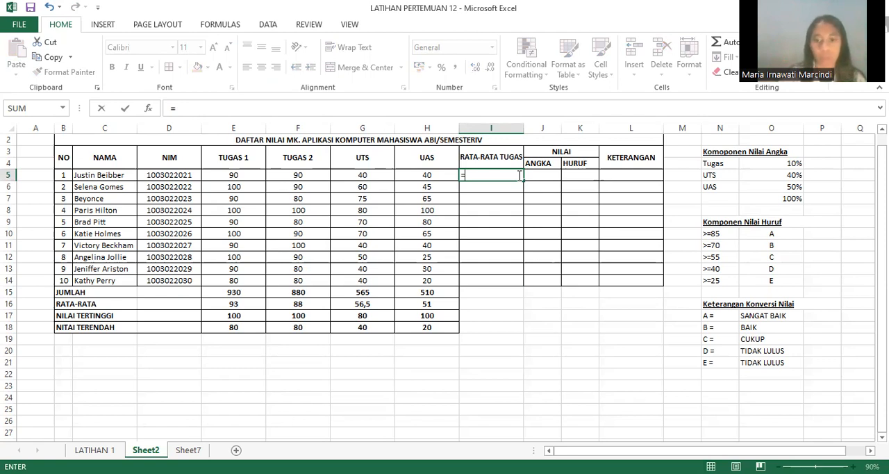
type("AVER")
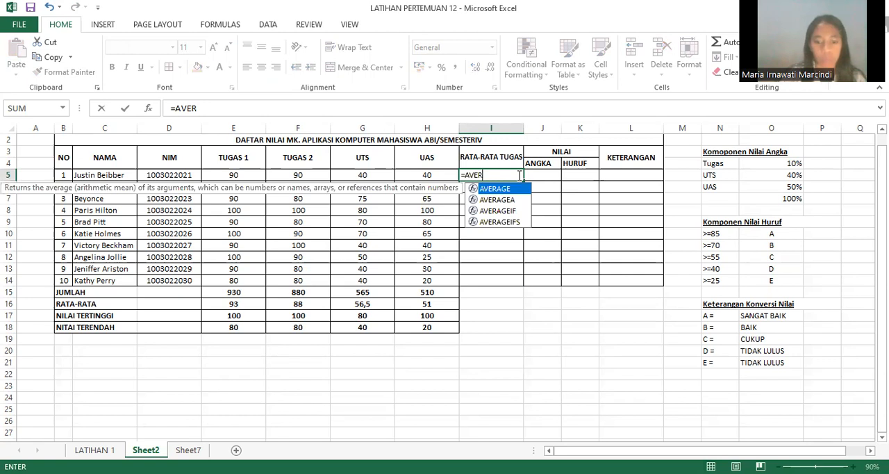
type("AGE")
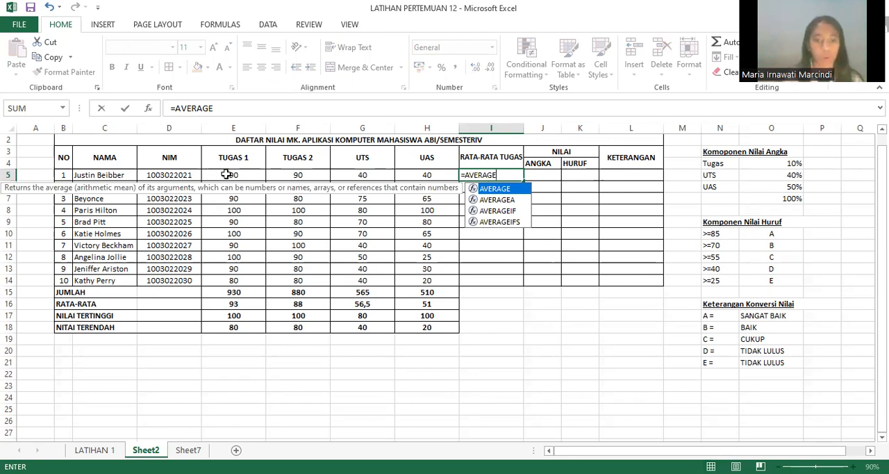
type("(")
left_click_drag(236, 175, 298, 175)
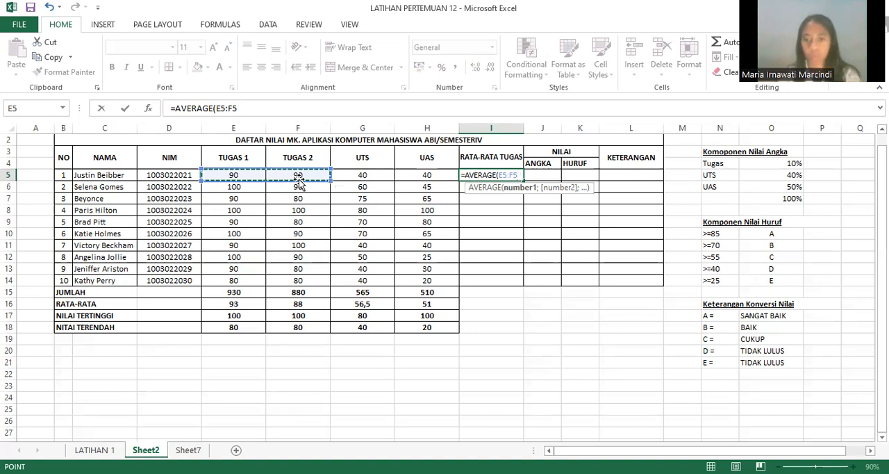
type(")")
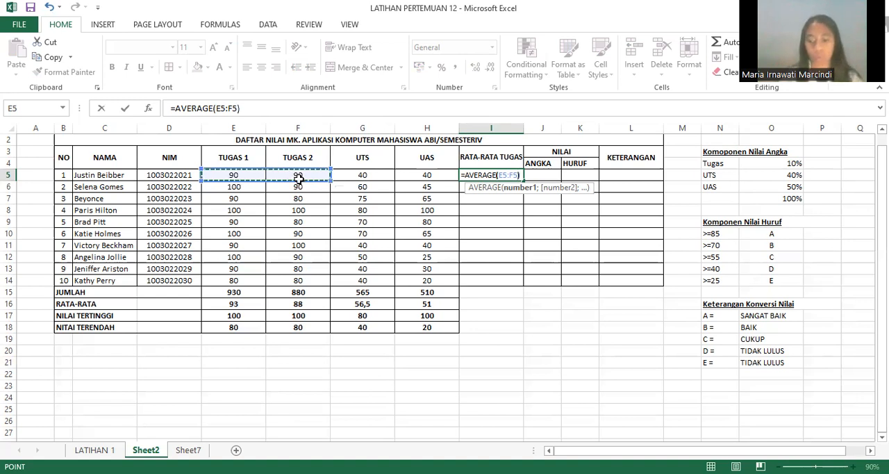
key("Return")
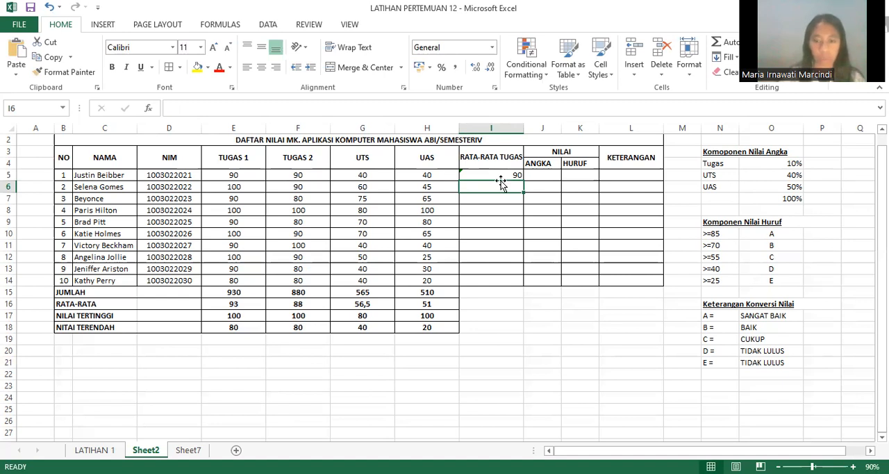
Step: Calculate the second student's assignment average in I6 with the formula =AVERAGE(E6:F6)
type("=")
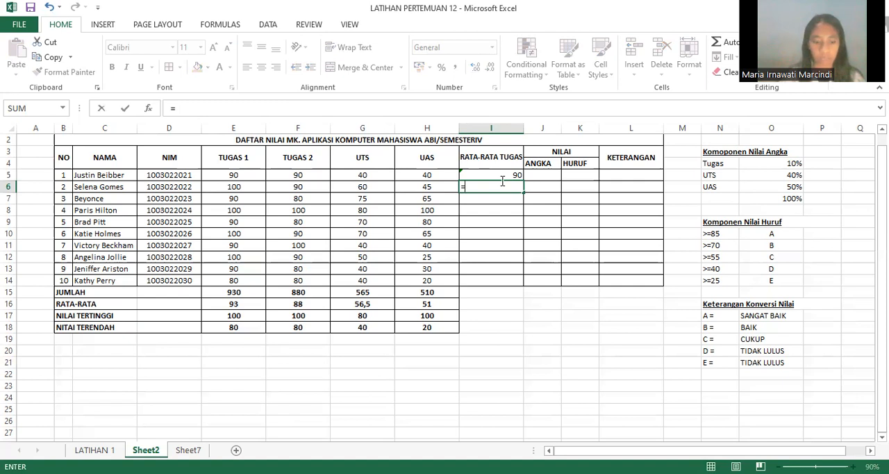
type("A")
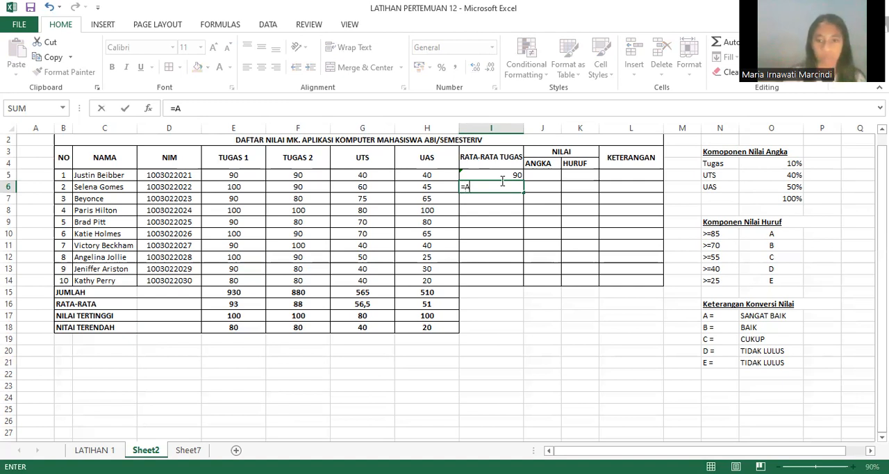
type("VER")
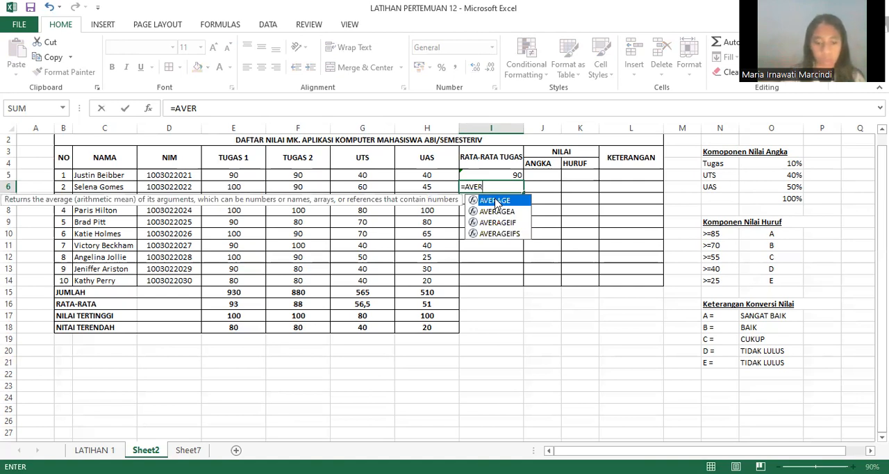
type("AGE")
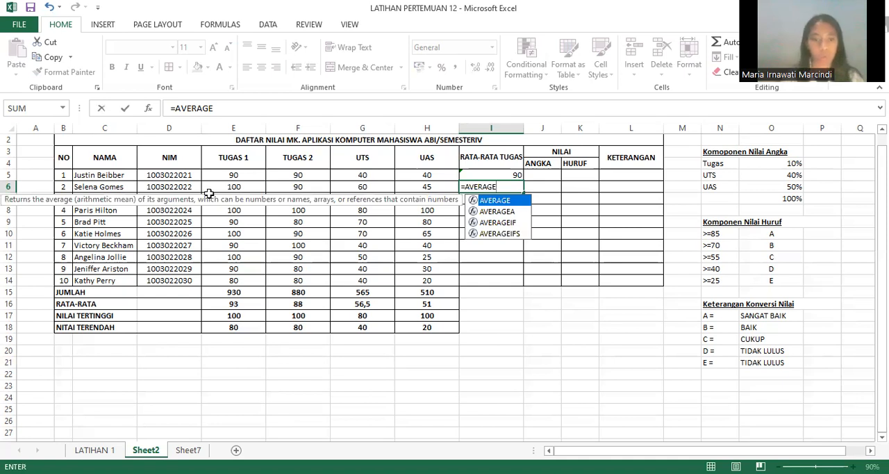
type("(")
left_click(234, 186)
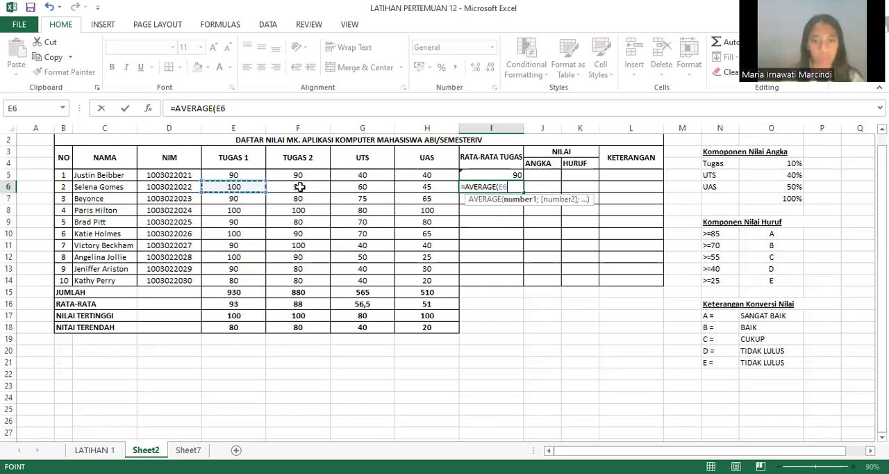
left_click(309, 188, "shift")
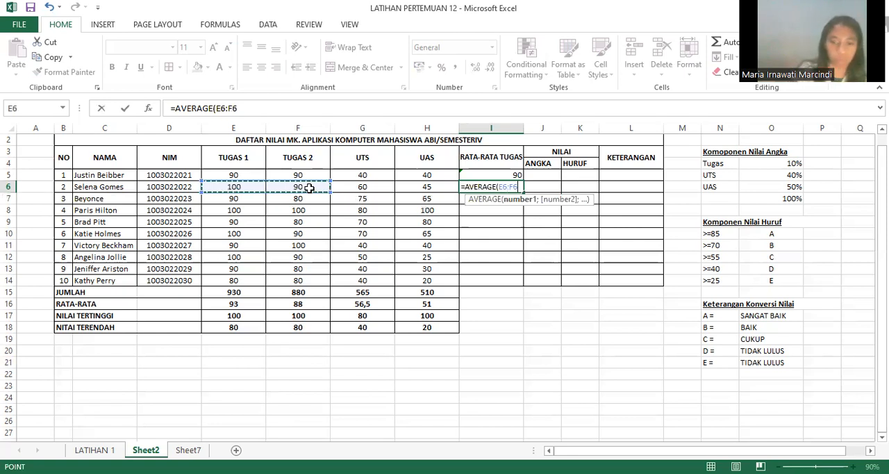
type(")")
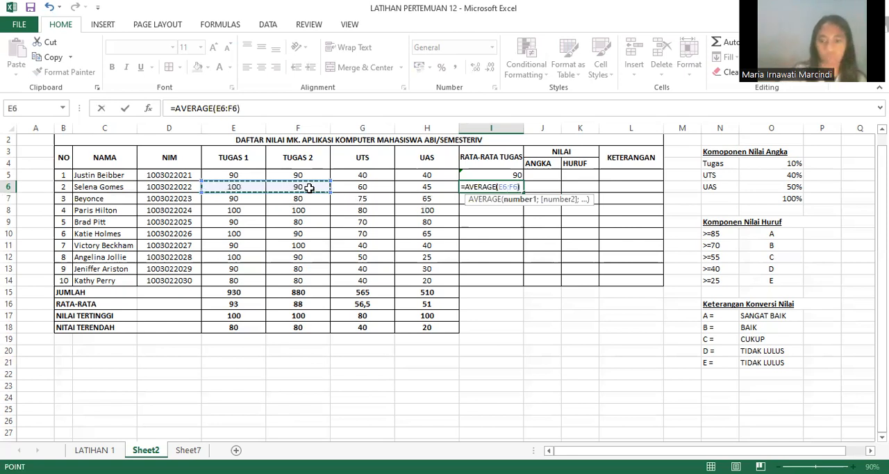
key("Return")
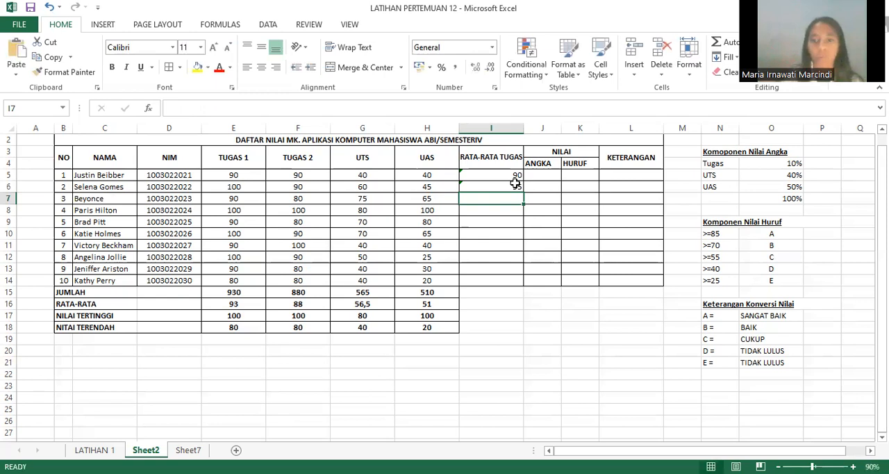
Step: Fill the AVERAGE formula from I6 down to I14 for the remaining students
left_click(515, 185)
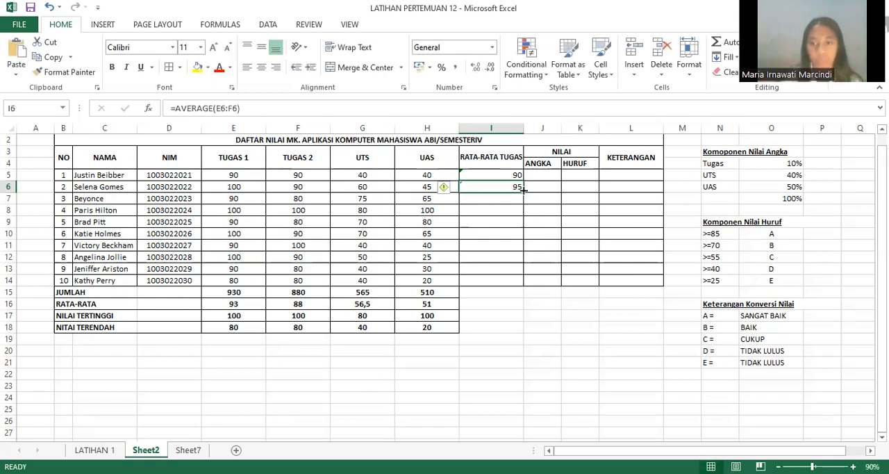
left_click_drag(524, 189, 520, 282)
left_click(520, 302)
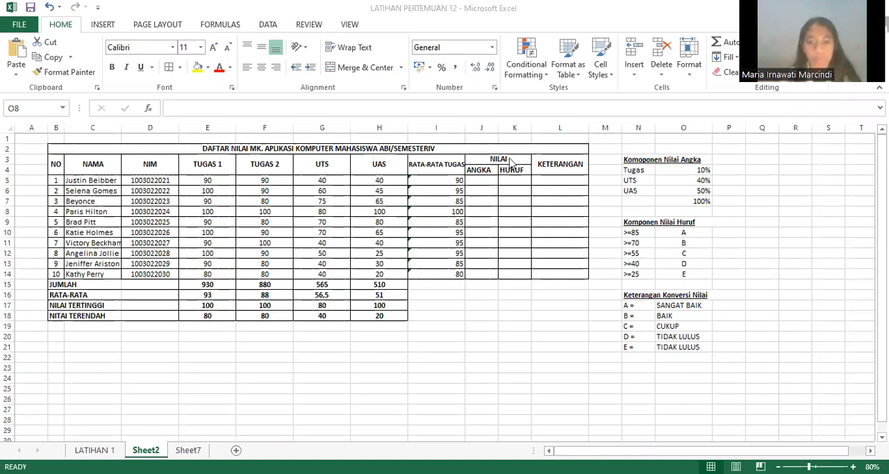
Step: Insert a new column before the RATA-RATA TUGAS column
left_click(433, 160)
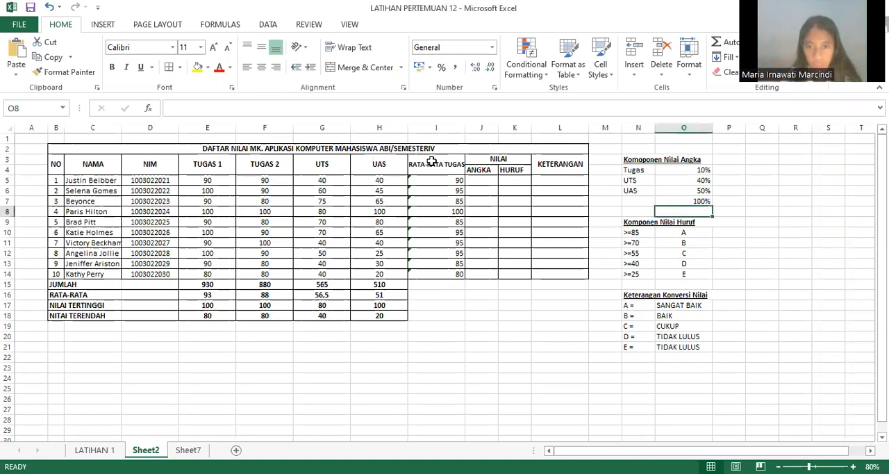
left_click(448, 161)
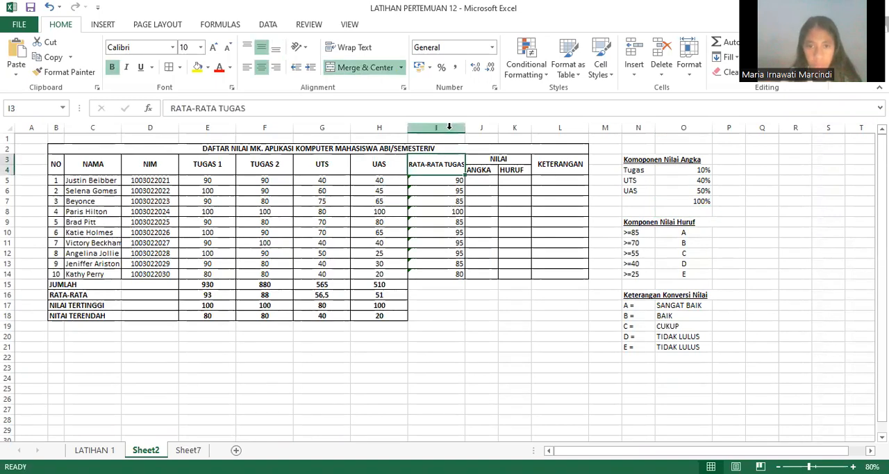
right_click(450, 129)
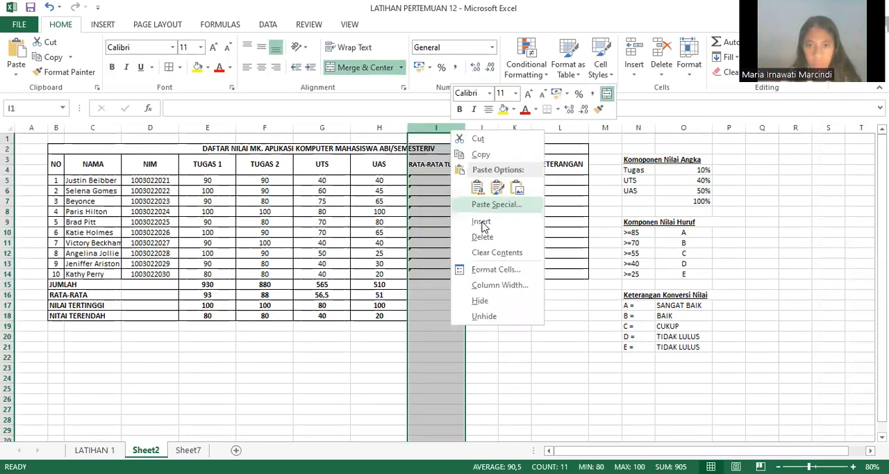
left_click(481, 221)
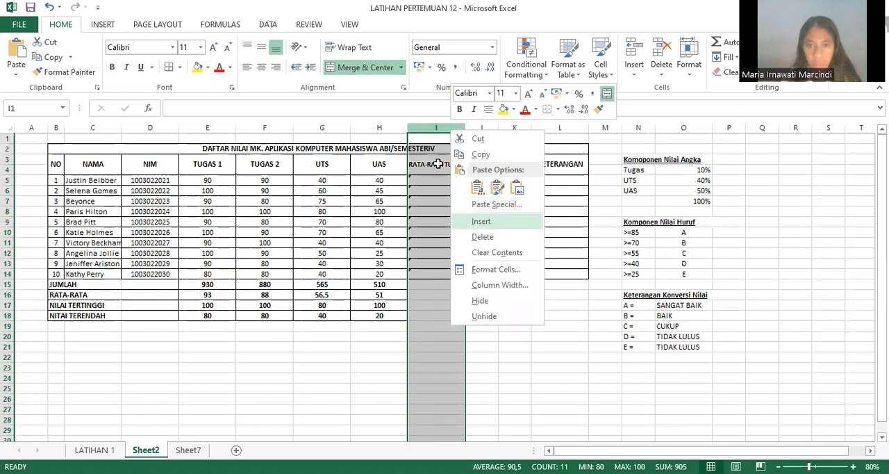
Step: Enter the heading TUGAS in cell I3 of the newly inserted column
left_click(425, 161)
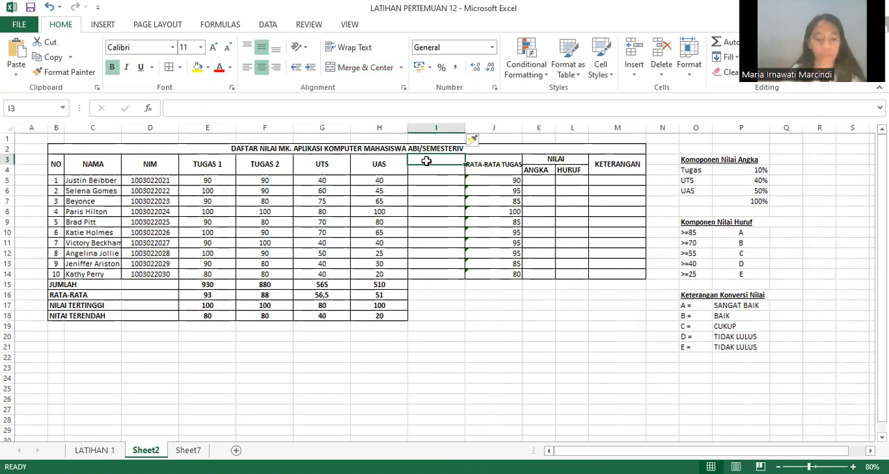
type("T")
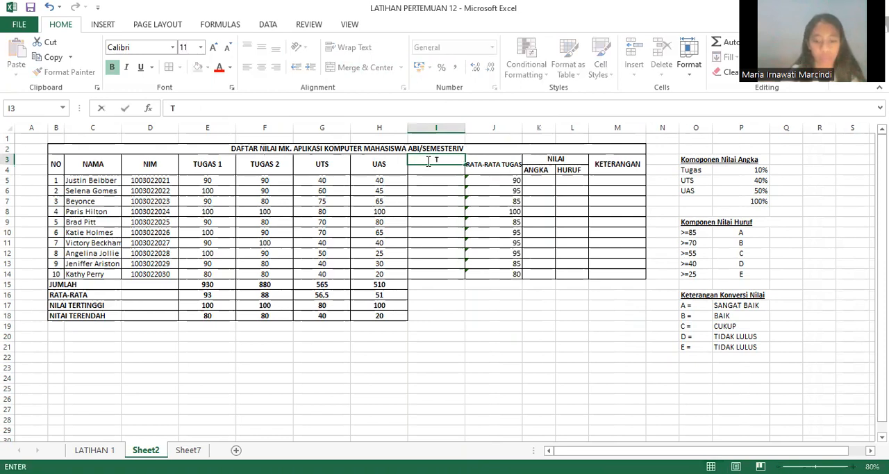
type("UGAS")
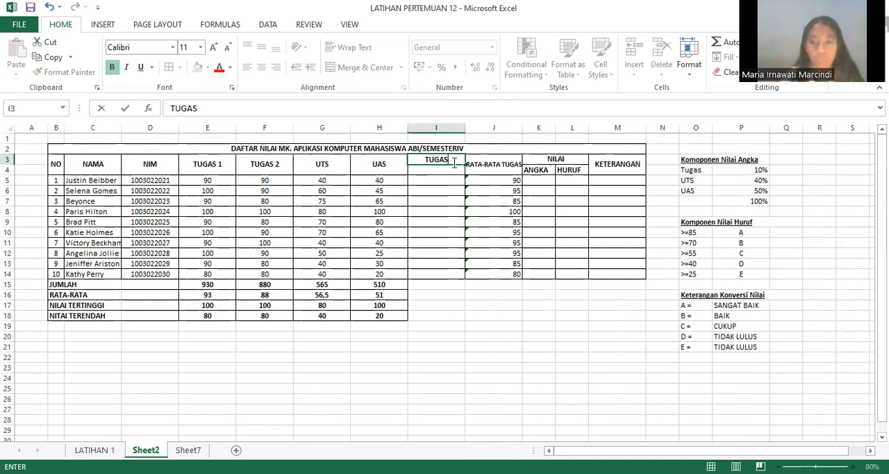
double_click(452, 161)
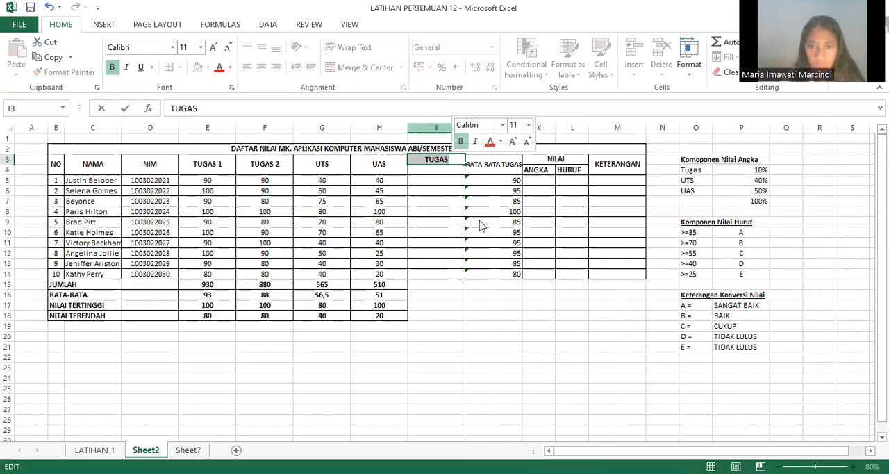
Step: Insert two more blank columns before the new TUGAS column
right_click(448, 127)
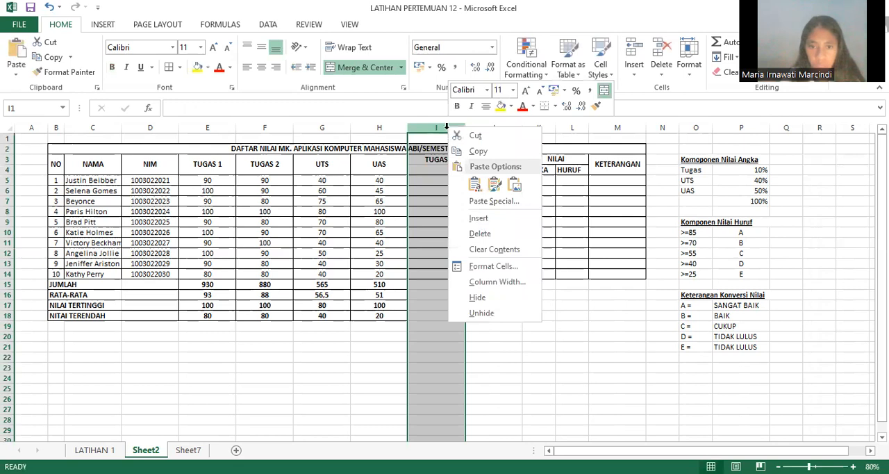
key("i")
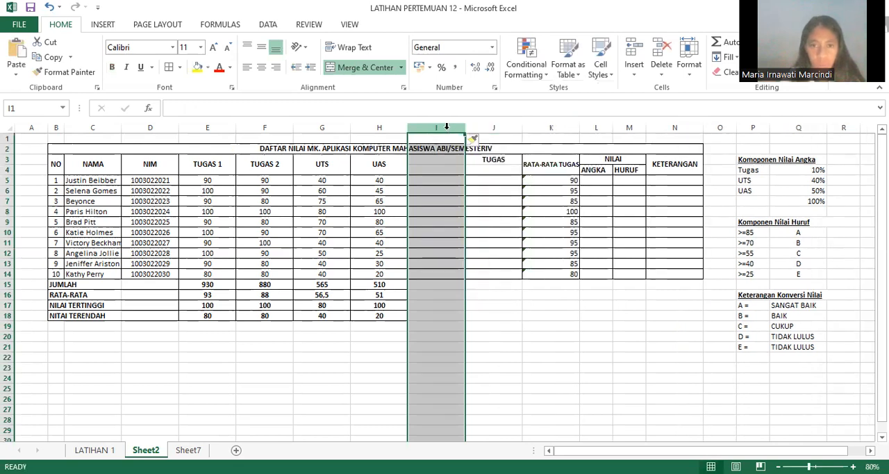
right_click(448, 128)
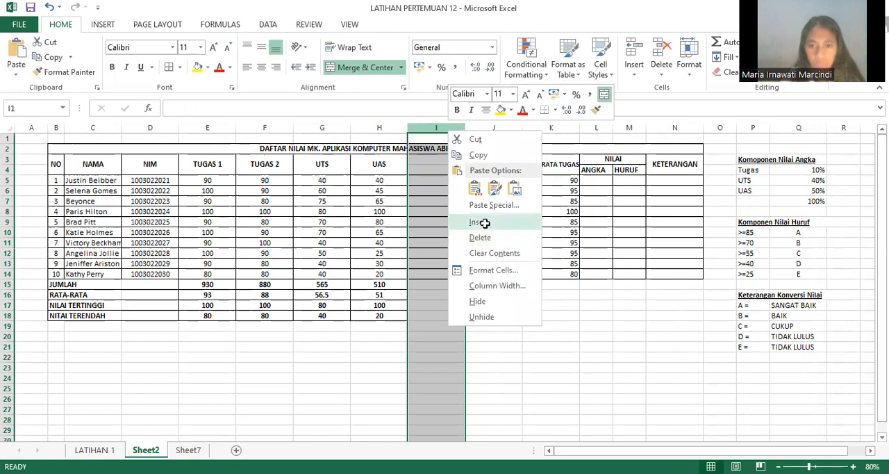
key("i")
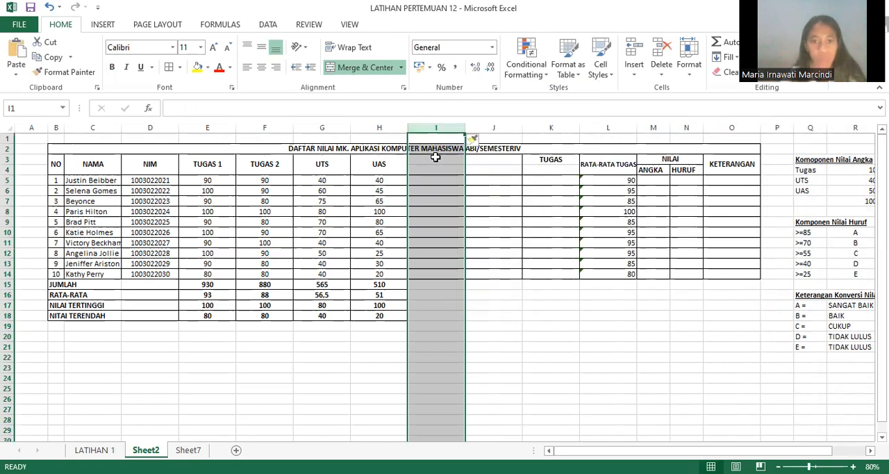
Step: Label the two blank columns before TUGAS with the headings UTS in I3 and UAS in J3
left_click(435, 157)
type("UTS")
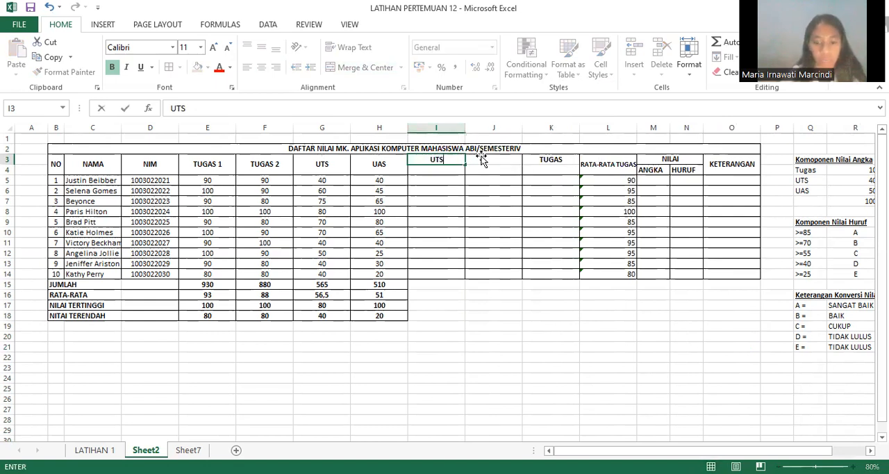
left_click(480, 157)
type("UAS")
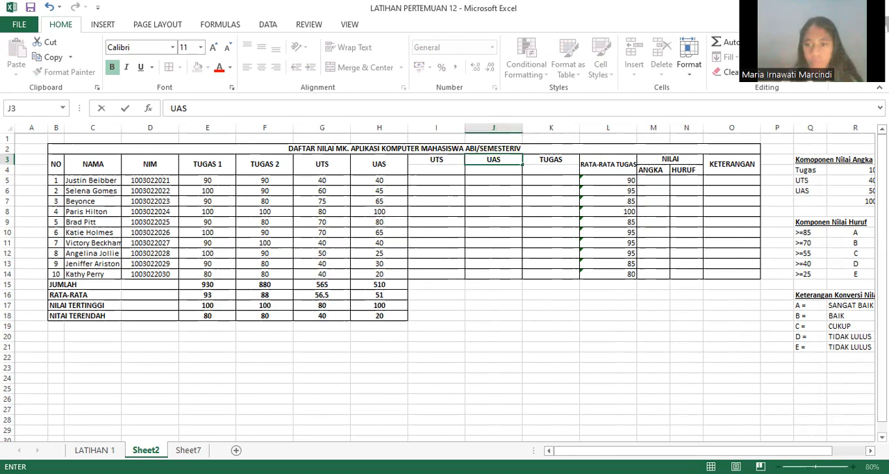
Step: Calculate the first student's weighted assignment score in K5 with the formula =10%*L5
left_click_drag(762, 451, 780, 450)
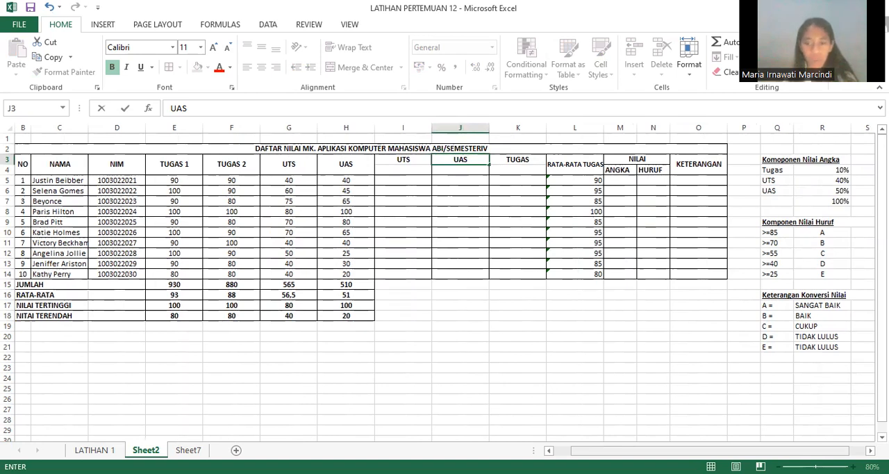
left_click(515, 182)
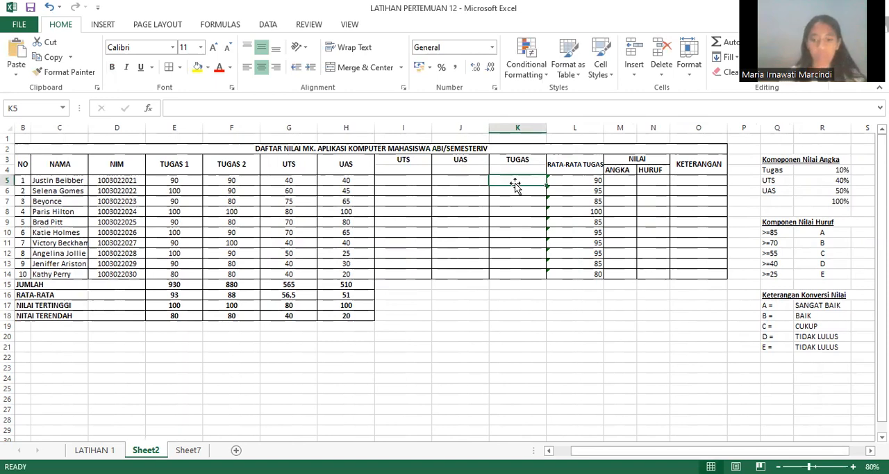
type("=")
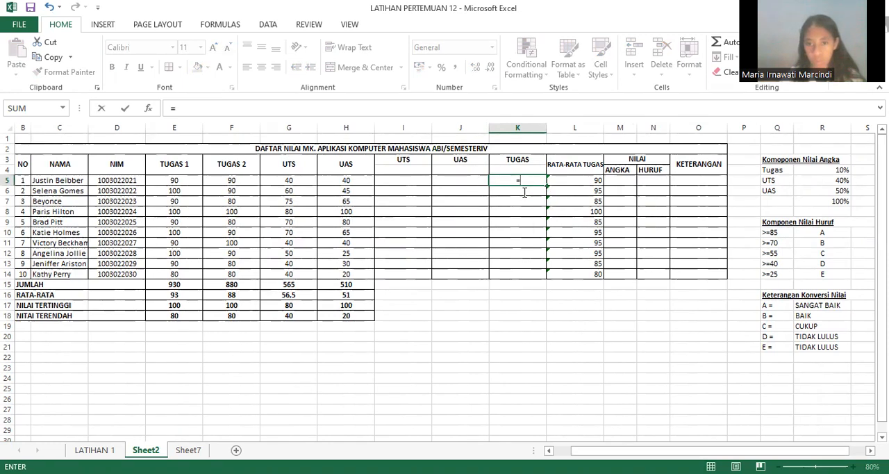
left_click(525, 195)
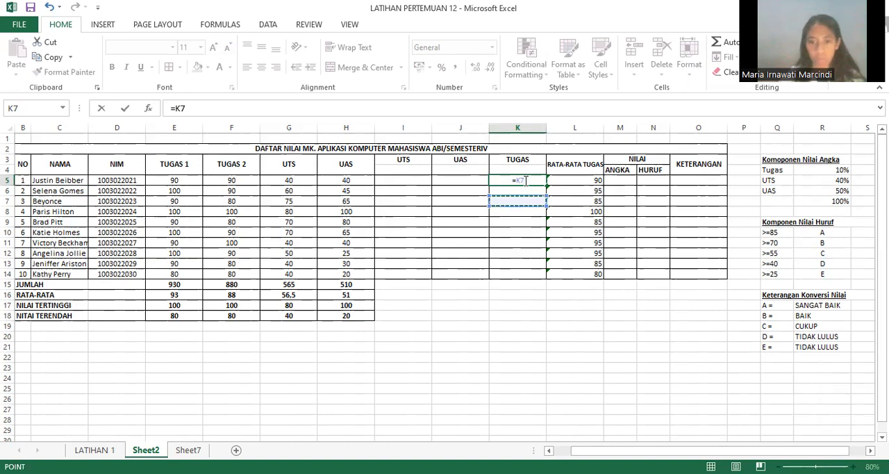
key("BackSpace")
key("BackSpace")
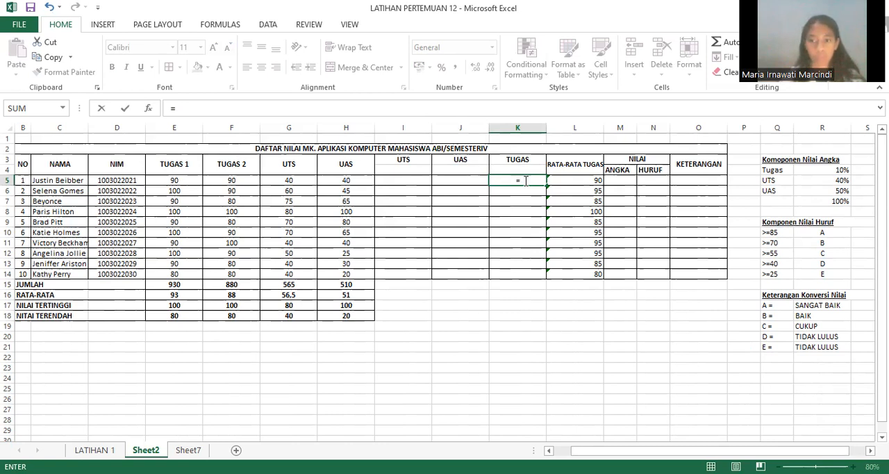
type("1")
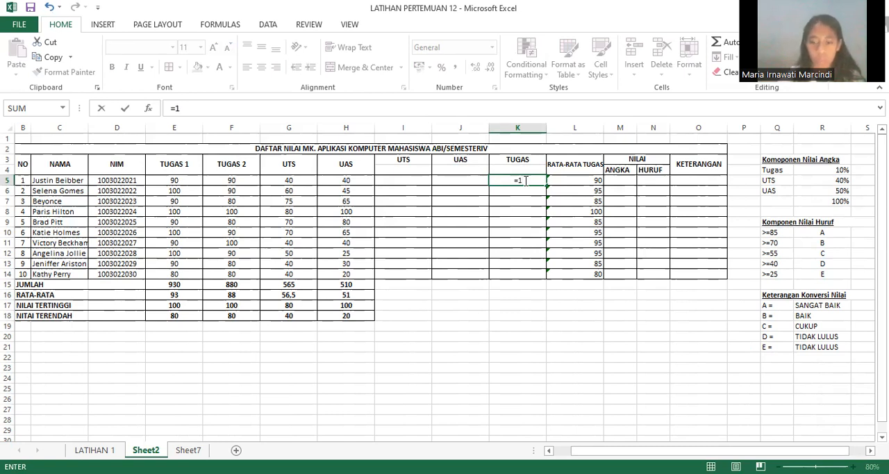
type("0")
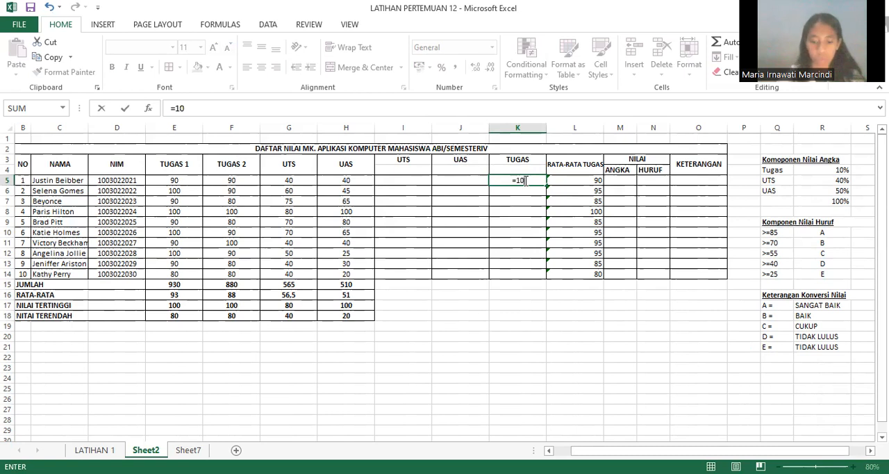
type("%")
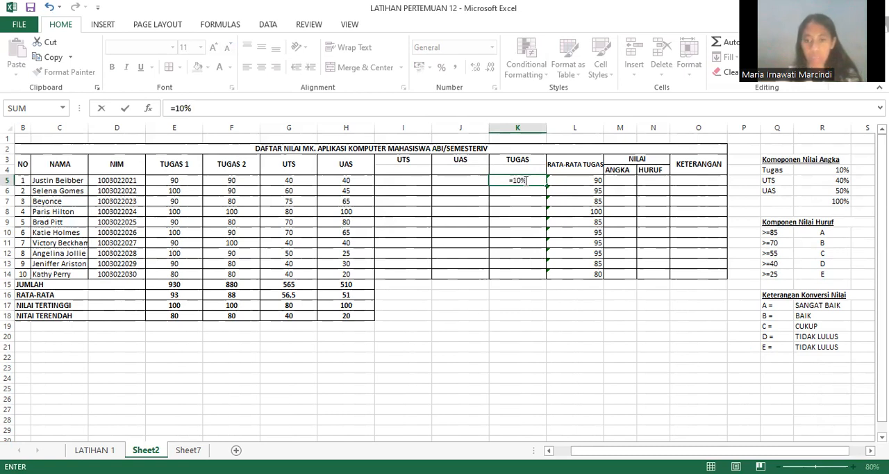
type("*")
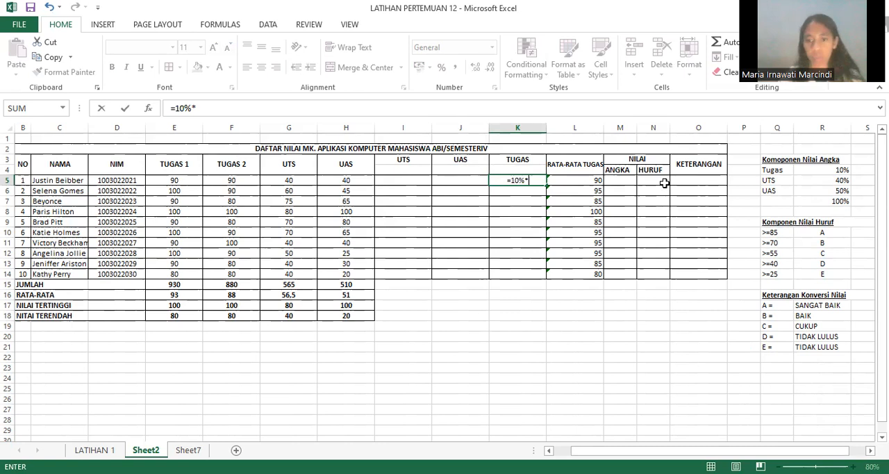
left_click(585, 182)
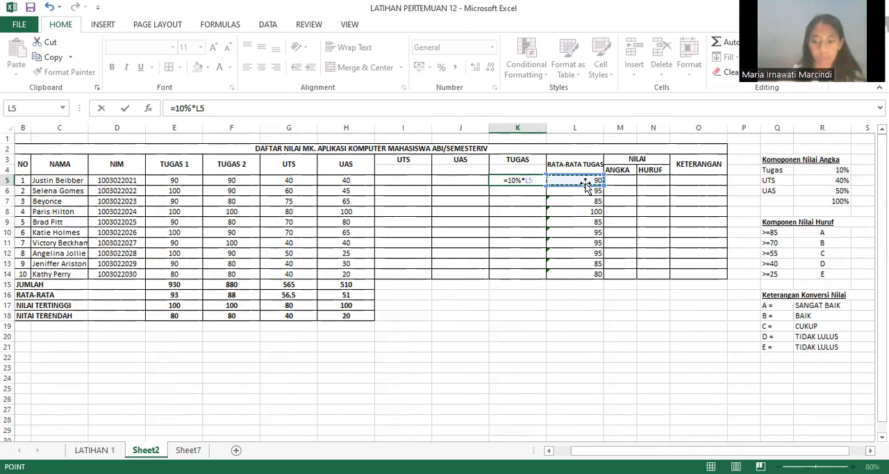
key("Return")
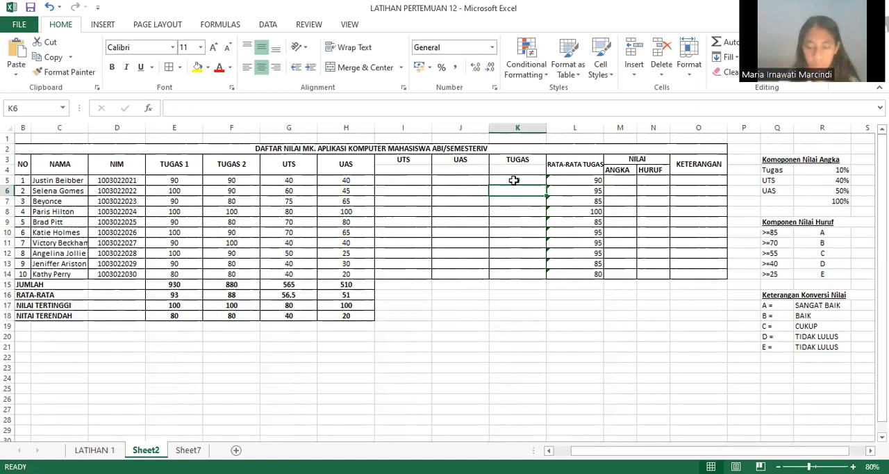
Step: Fill the weighted TUGAS formula from K5 down to K14 for the remaining students
left_click(513, 180)
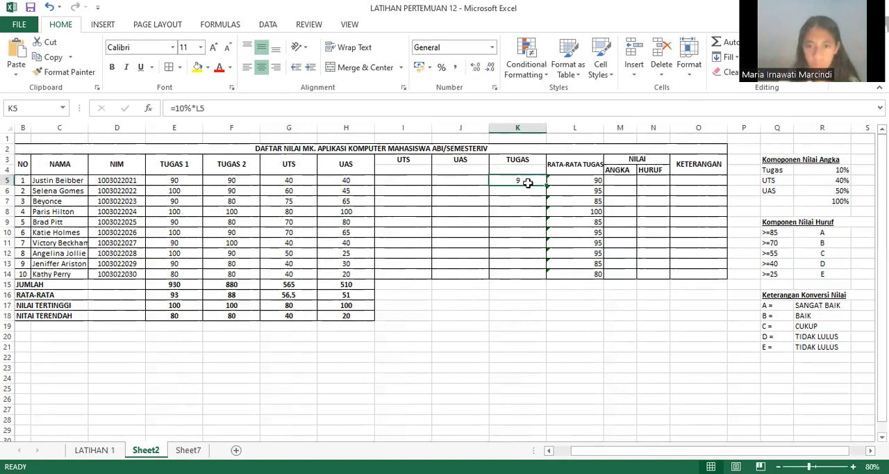
left_click_drag(545, 184, 542, 277)
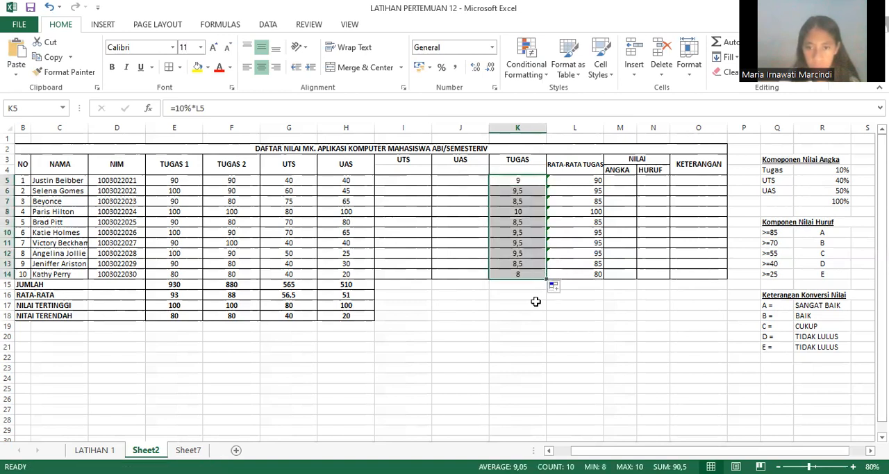
left_click(536, 304)
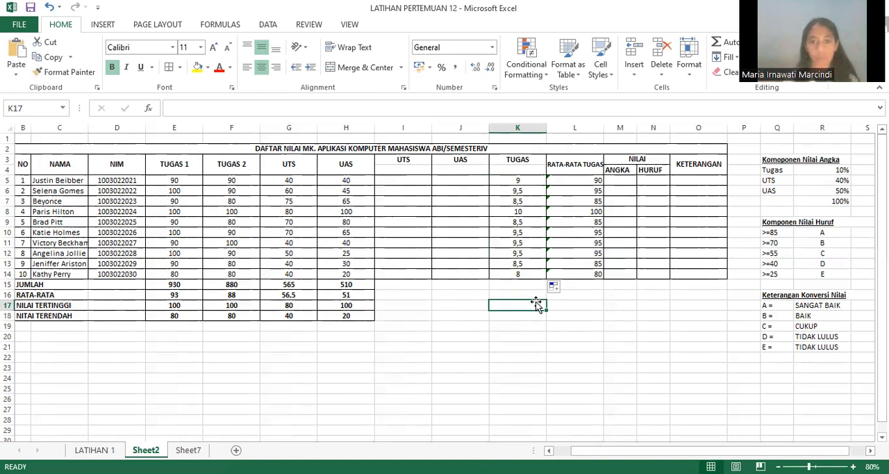
Step: Calculate the first student's weighted UAS score in J5 with the formula =50%*H5
left_click(456, 183)
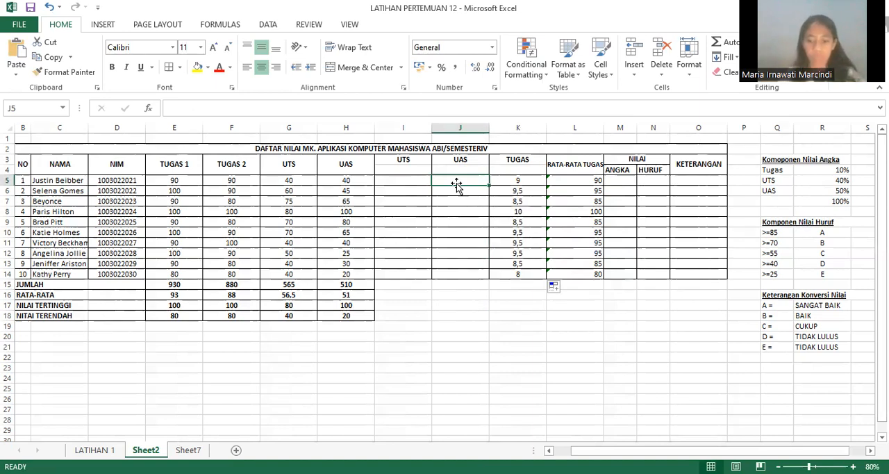
type("=")
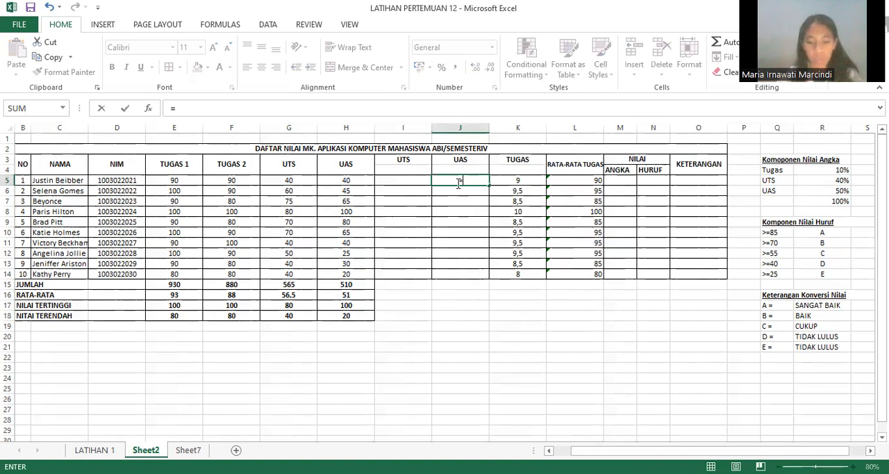
type("5")
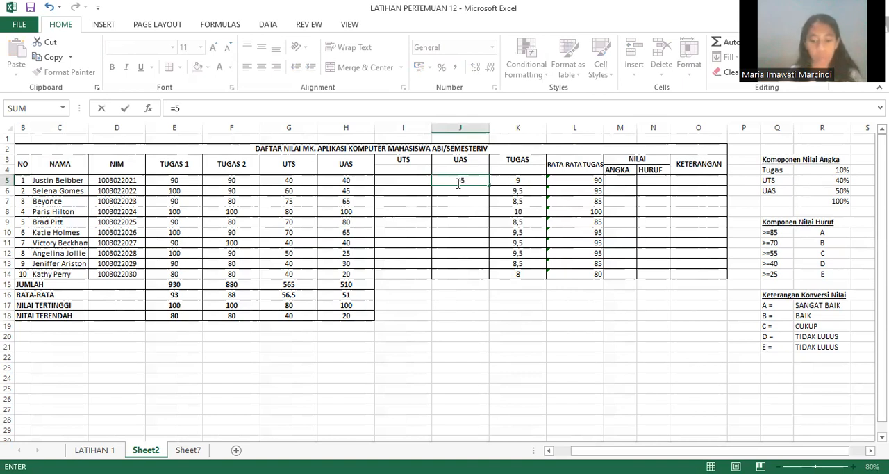
type("0")
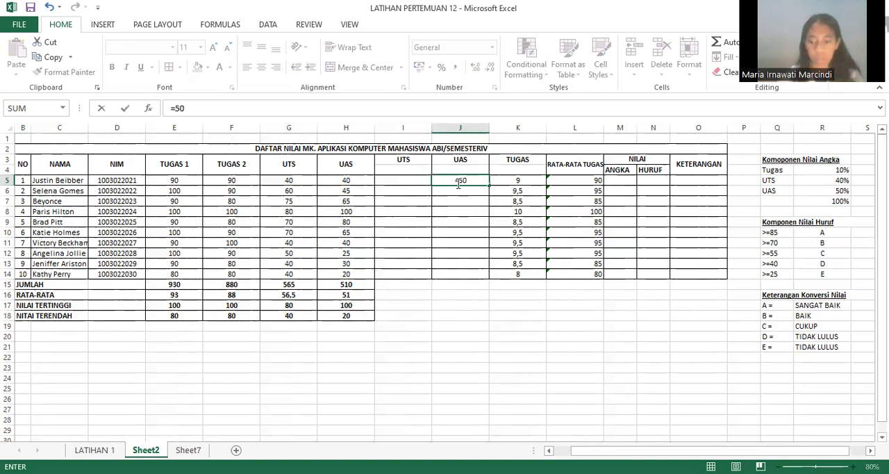
type("%")
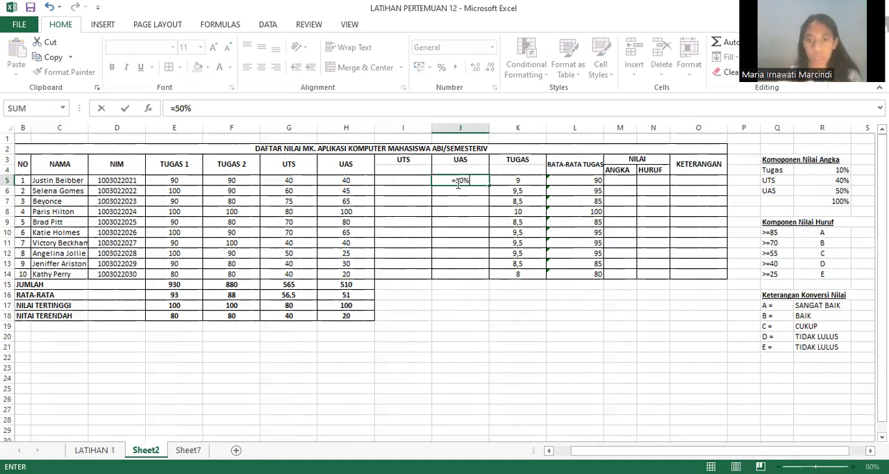
type("*")
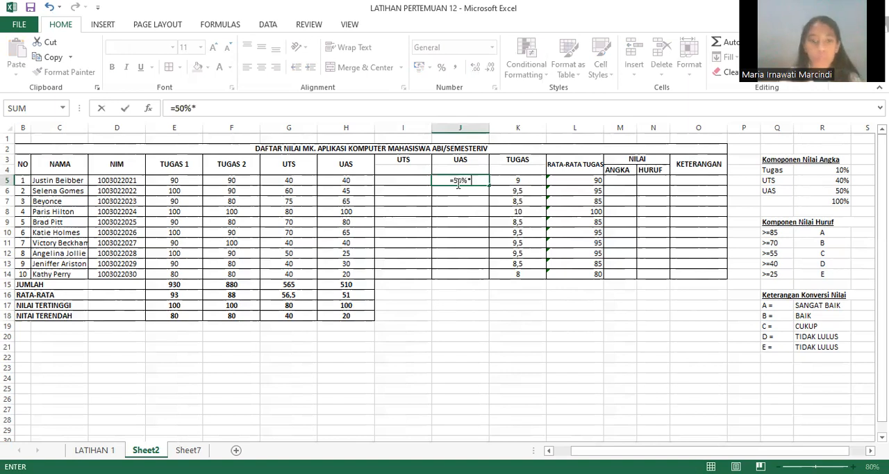
left_click(354, 182)
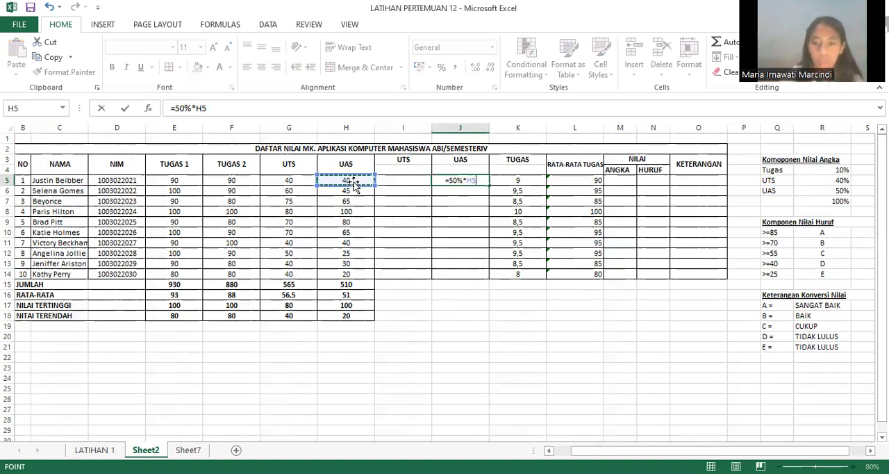
key("Return")
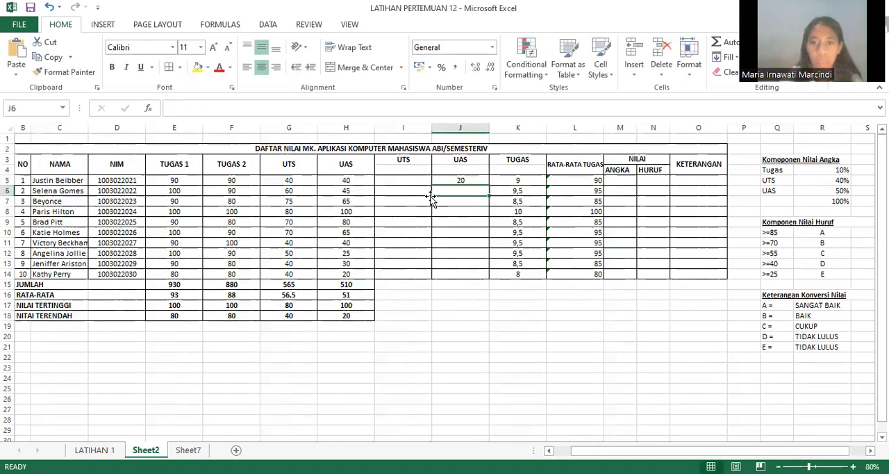
Step: Fill the weighted UAS formula from J5 down to J14 for the remaining students
left_click(461, 181)
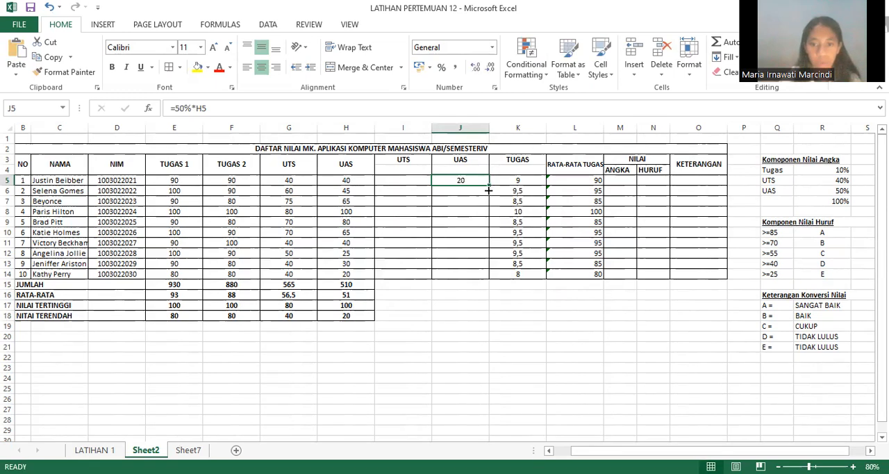
left_click_drag(488, 200, 487, 274)
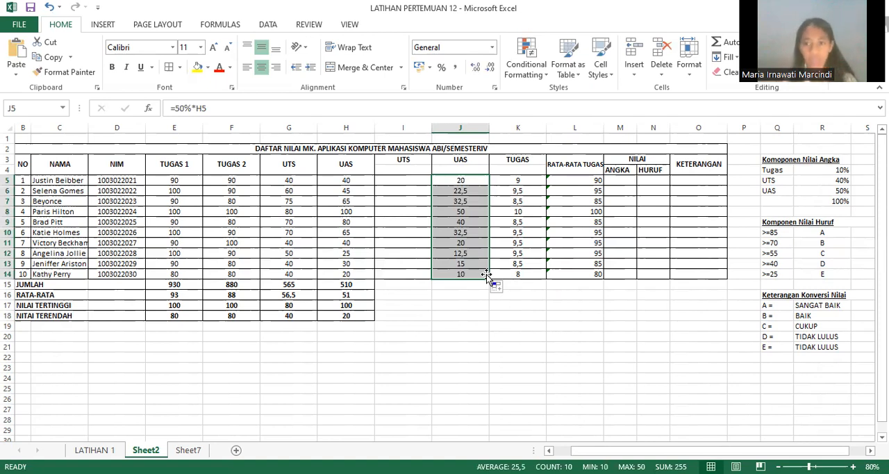
Step: Try to calculate the first student's weighted UTS score in I5 by entering the formula =40%
left_click(387, 183)
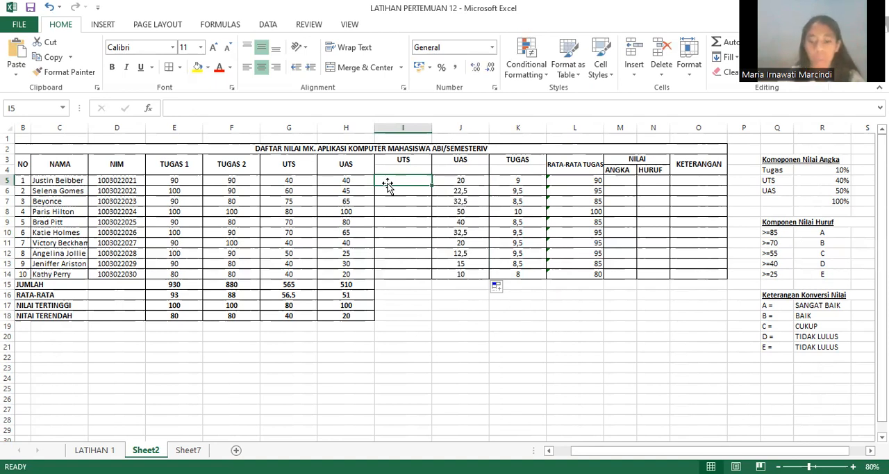
type("=")
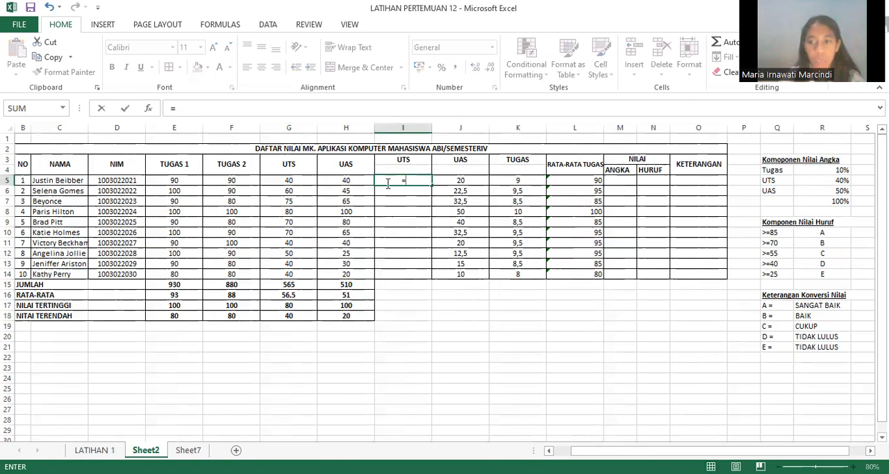
type("40%")
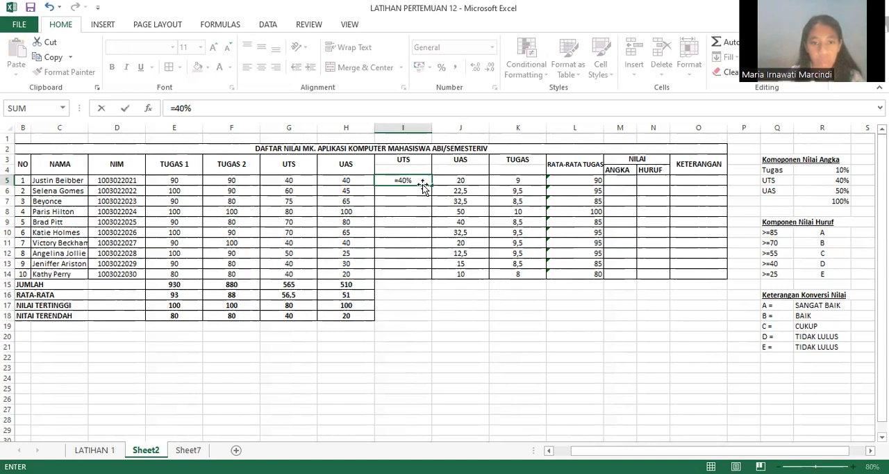
left_click(288, 188)
left_click(288, 178)
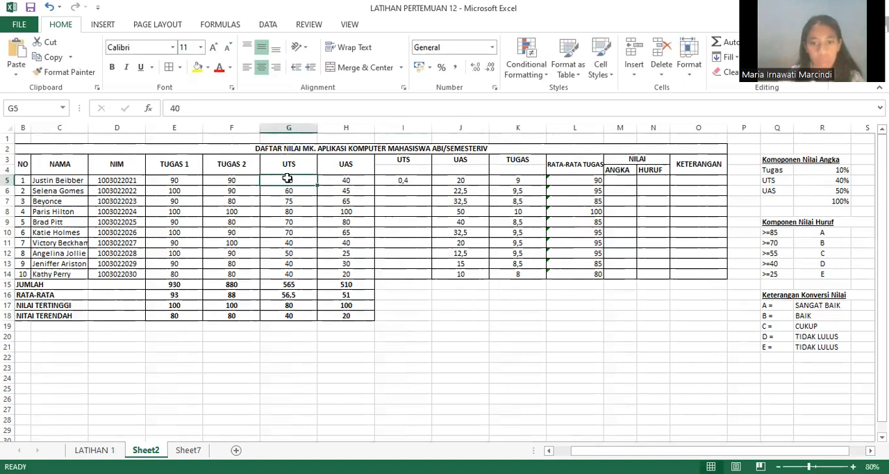
left_click(402, 180)
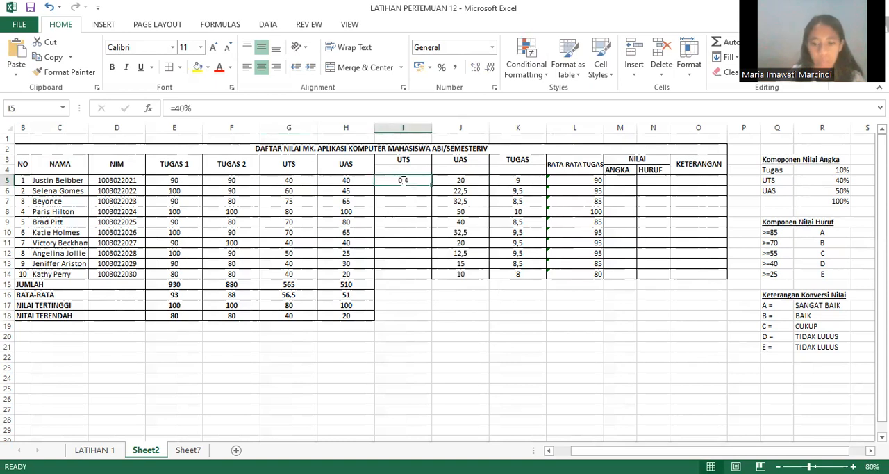
type("=")
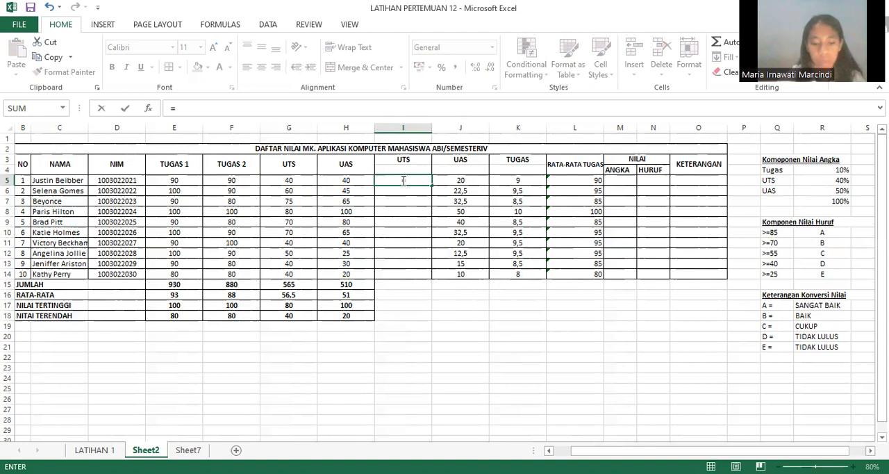
type("40")
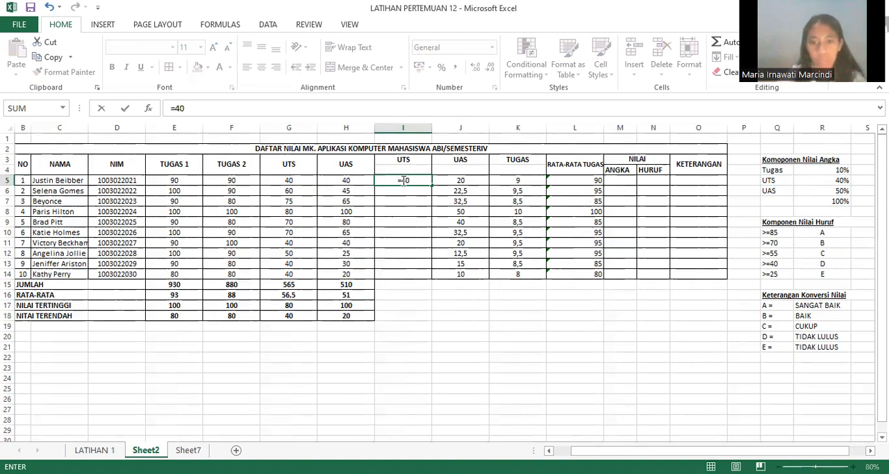
type("%")
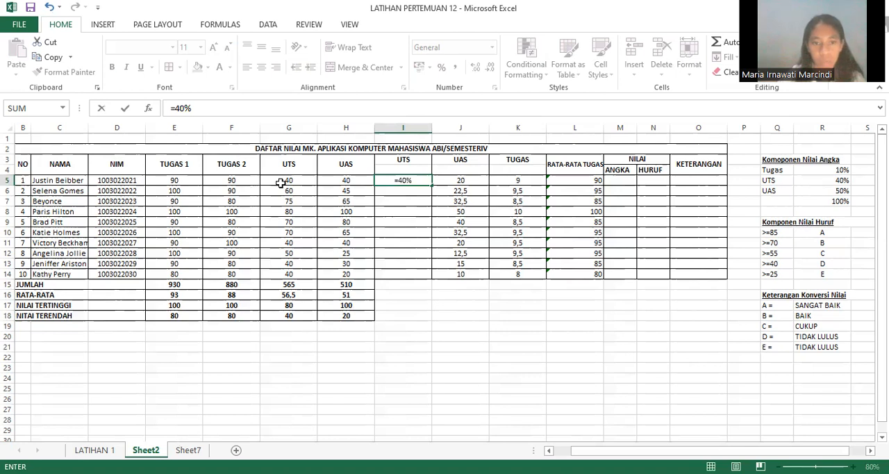
left_click(281, 183)
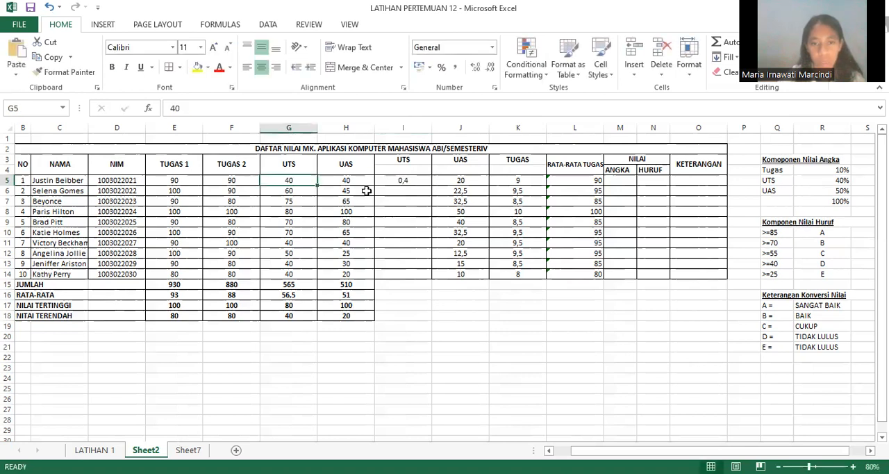
Step: Fill the =40% formula from I5 down to I14 and restrict the fill to formatting only
left_click(405, 183)
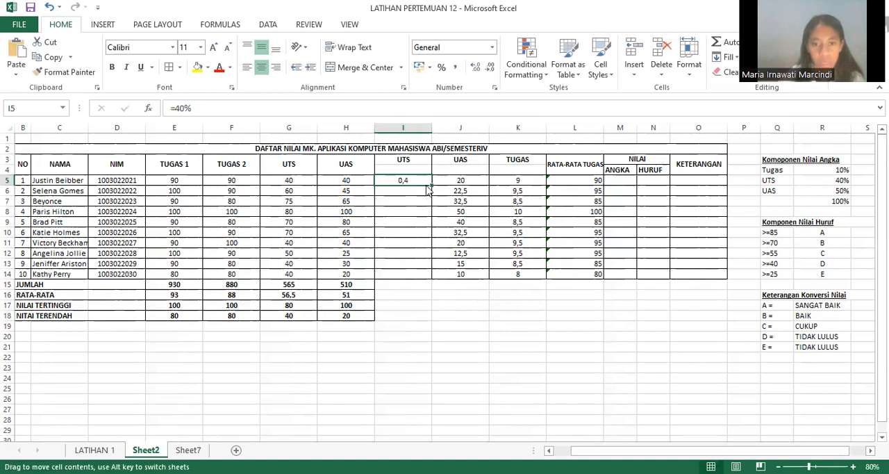
left_click_drag(431, 186, 430, 276)
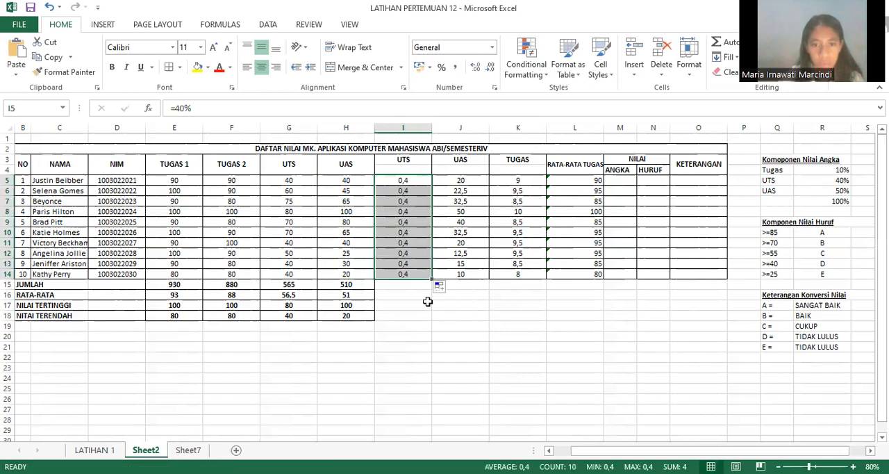
left_click(427, 302)
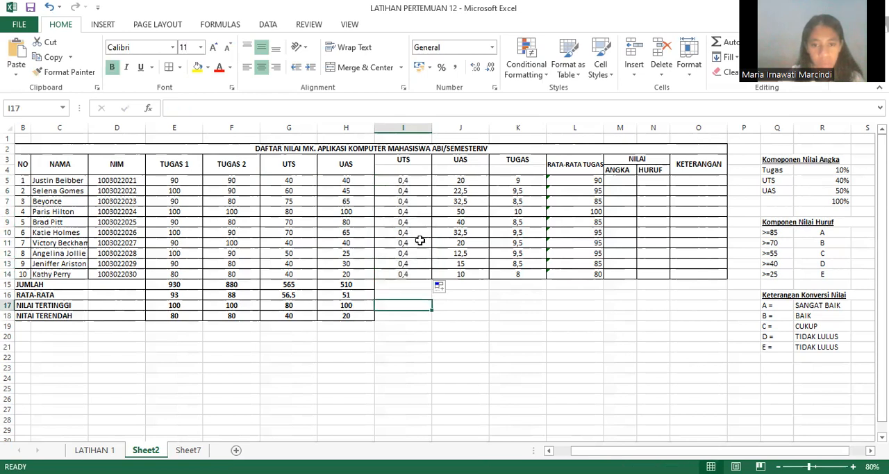
left_click(449, 289)
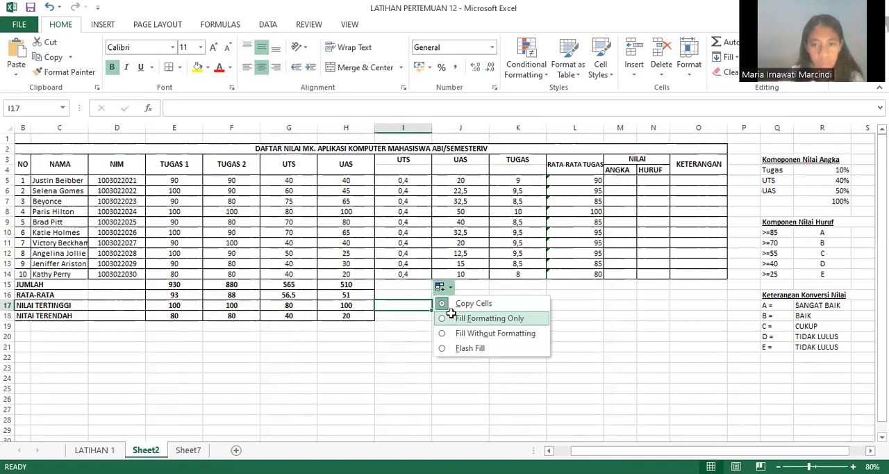
left_click(451, 314)
left_click(413, 198)
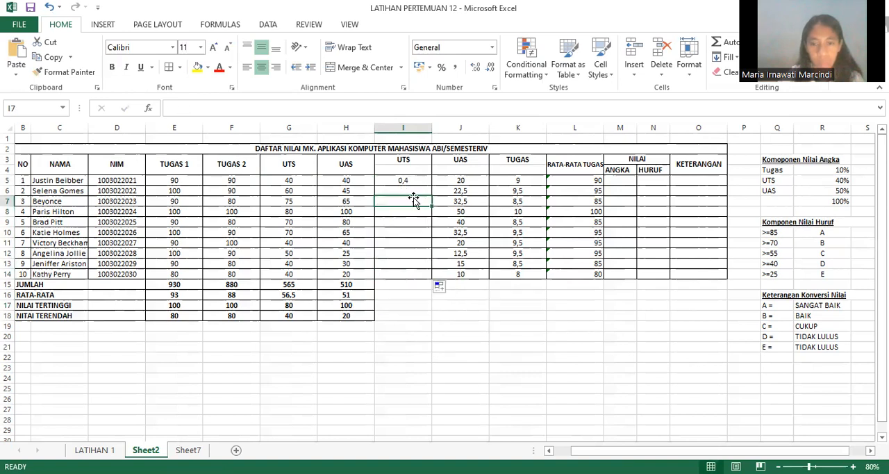
Step: Fill the =40% formula from I5 down to I13 without formatting
left_click(406, 180)
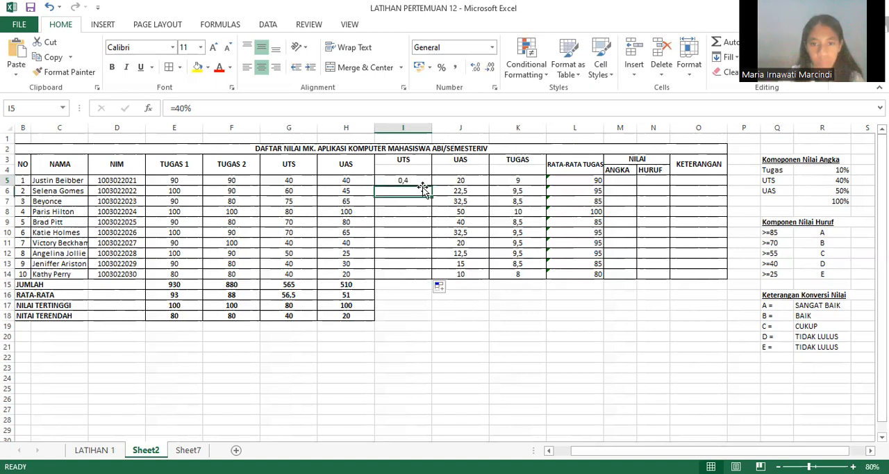
left_click_drag(430, 185, 427, 272)
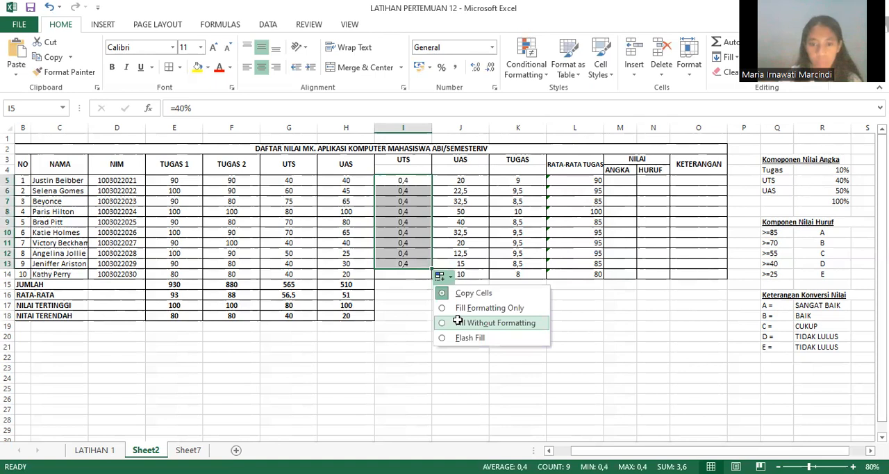
left_click(458, 323)
Step: Replace the content of I5 with the formula =40%*G5 to calculate the first student's weighted UTS score
left_click(414, 180)
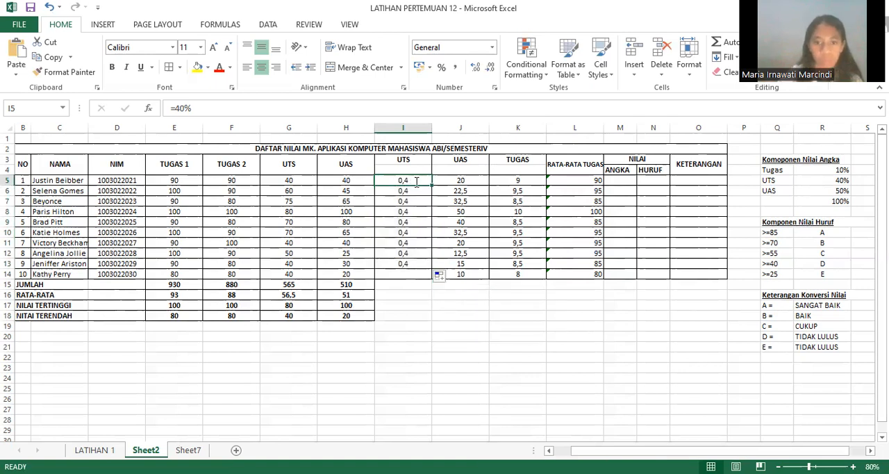
key("BackSpace")
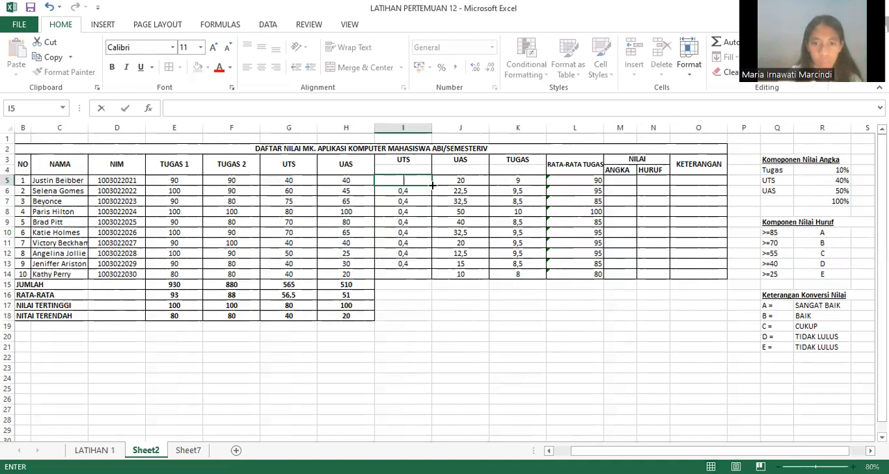
left_click(432, 185)
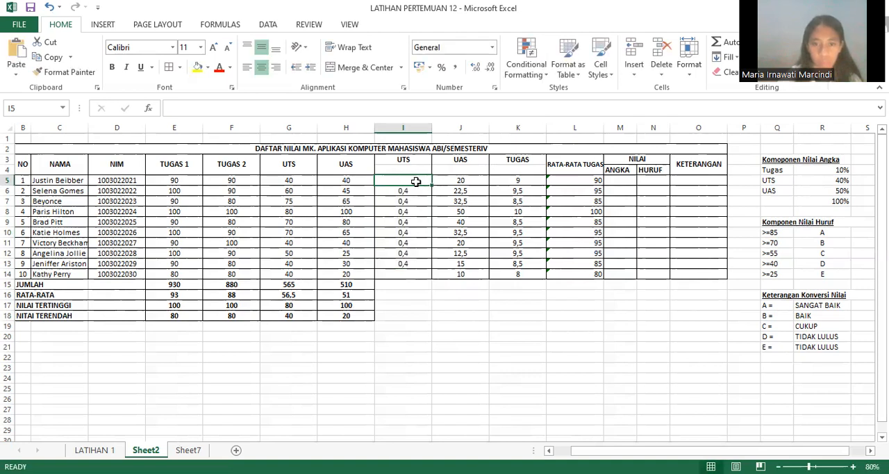
type("=40%")
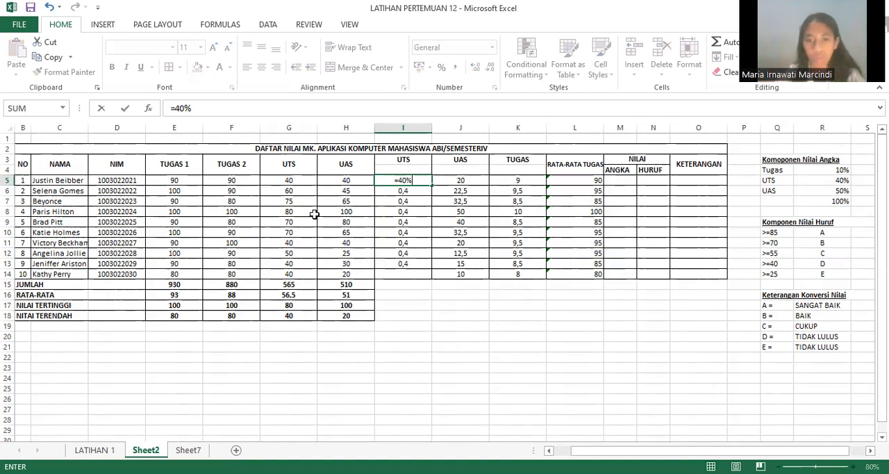
type("*")
left_click(300, 182)
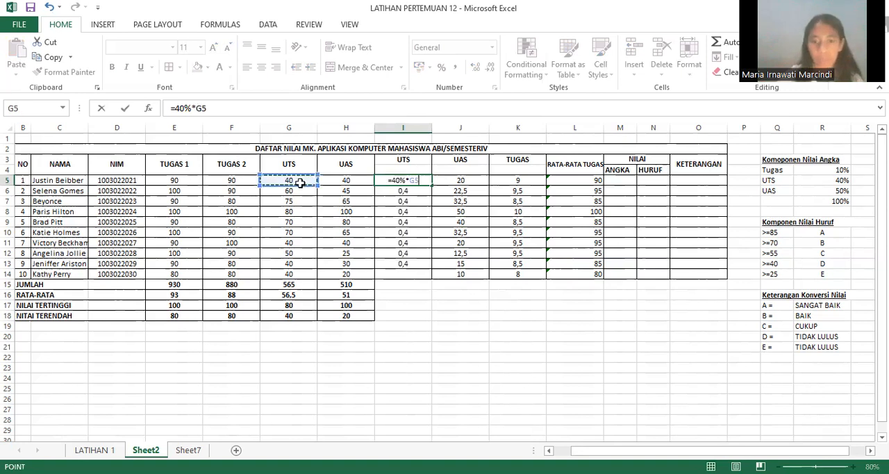
key("Return")
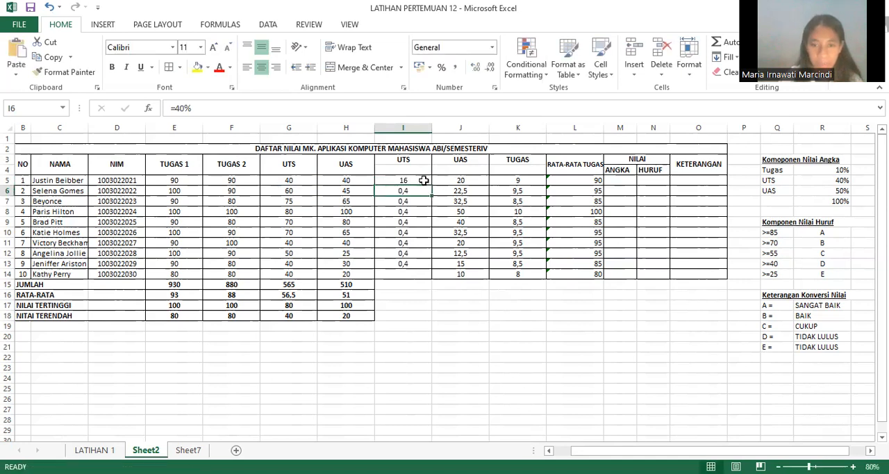
Step: Fill the weighted UTS formula from I5 down to I14 for the remaining students
left_click(423, 180)
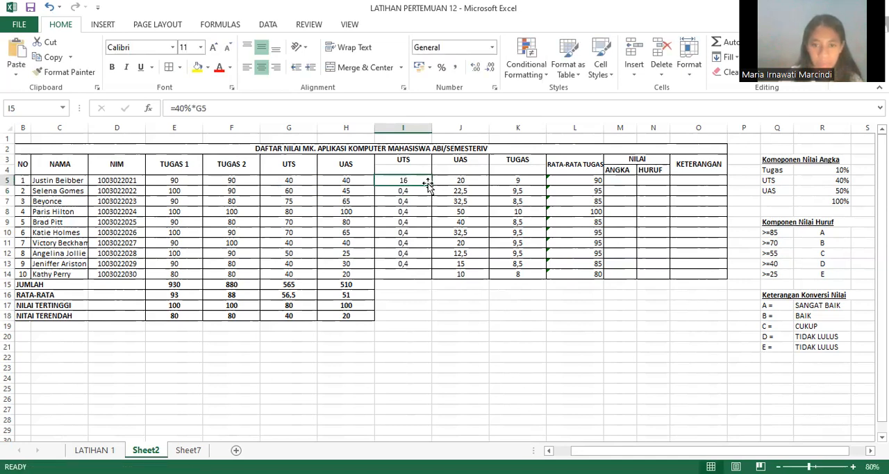
left_click_drag(431, 185, 426, 276)
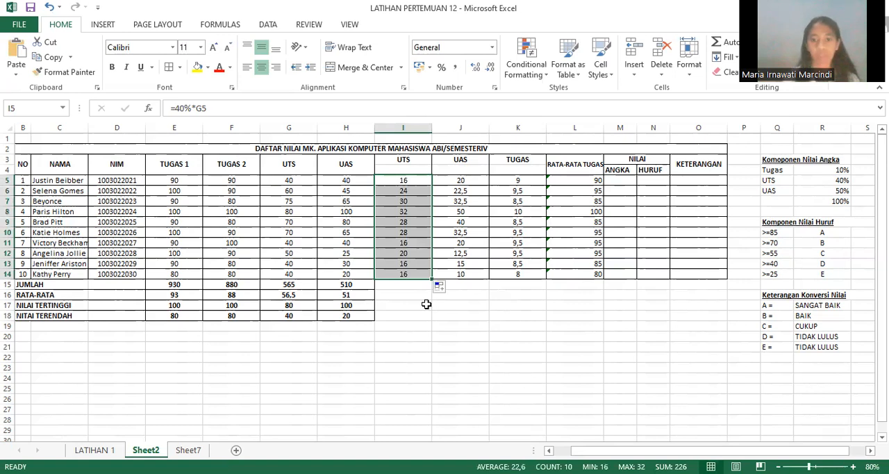
left_click(426, 304)
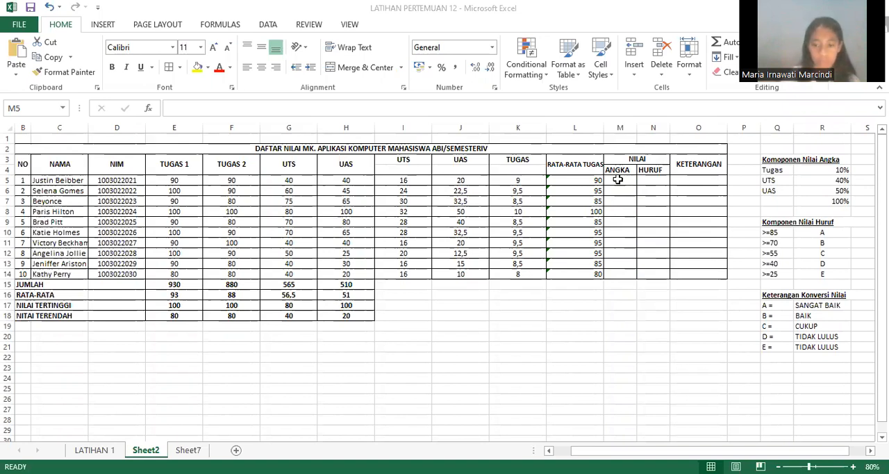
Step: Calculate the first student's numeric final grade in M5 under ANGKA with the formula =SUM(I5:K5)
type("=")
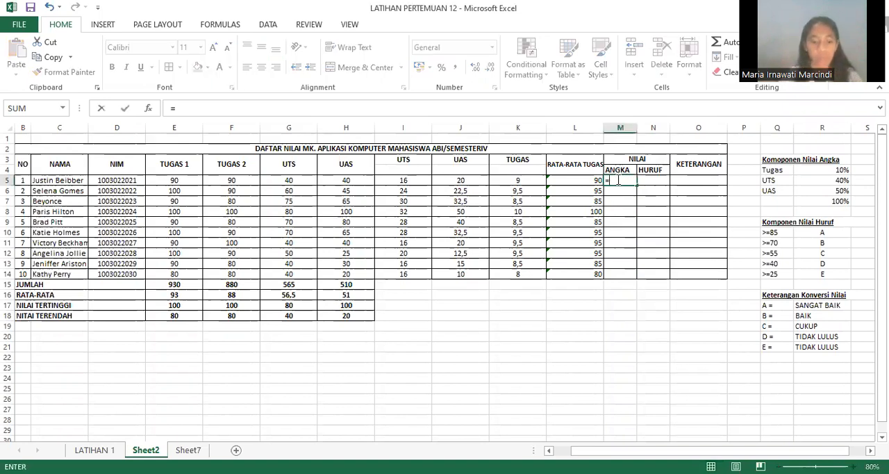
type("S")
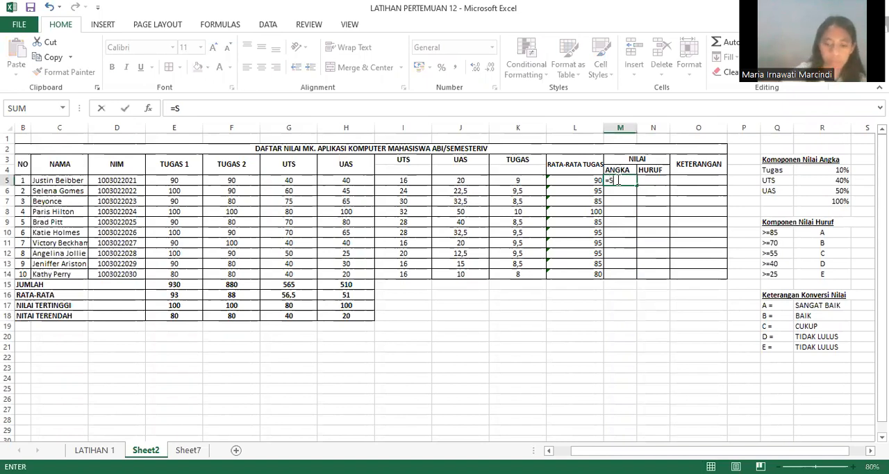
type("UM")
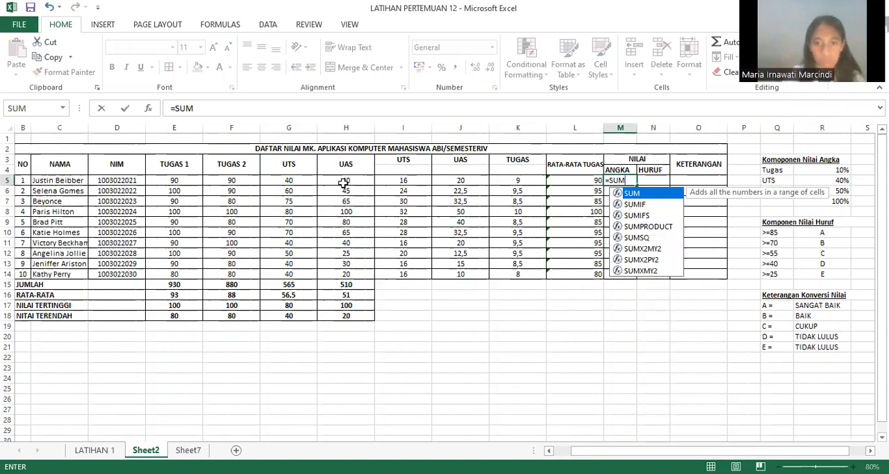
type("(")
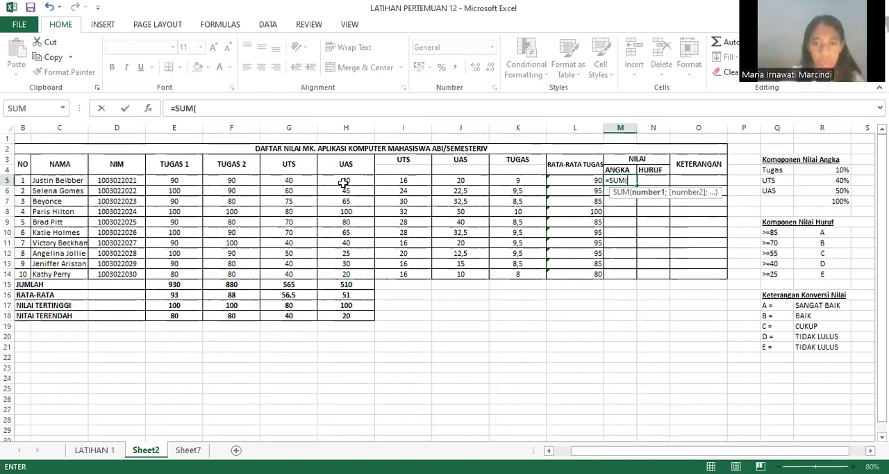
left_click(429, 184)
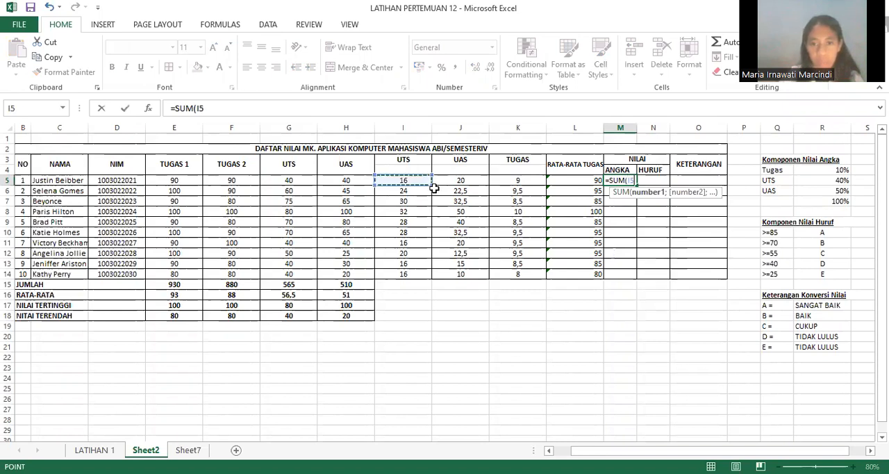
left_click(539, 178, "shift")
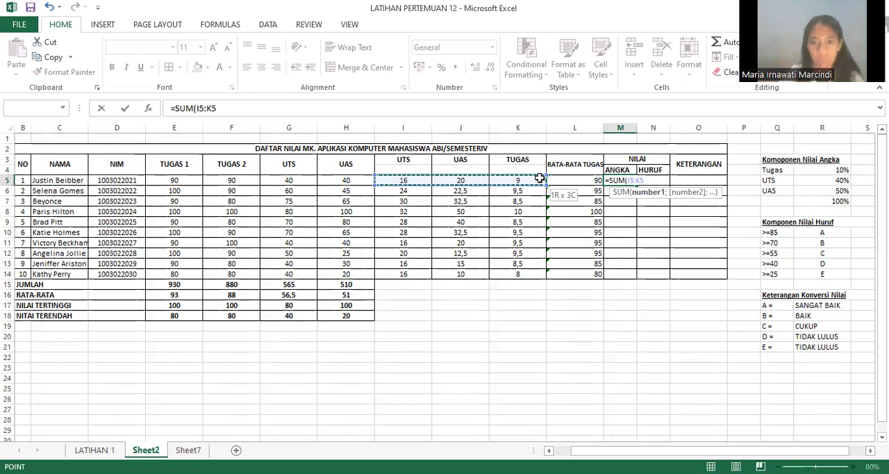
left_click_drag(539, 178, 539, 177)
type(")")
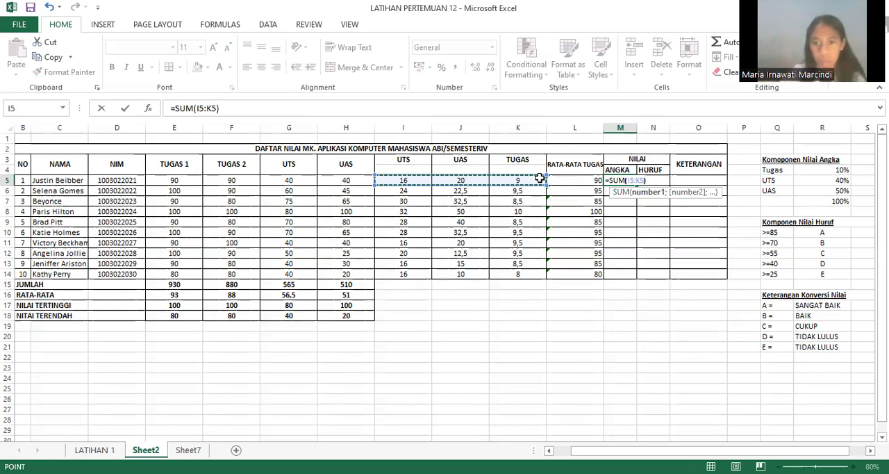
key("Return")
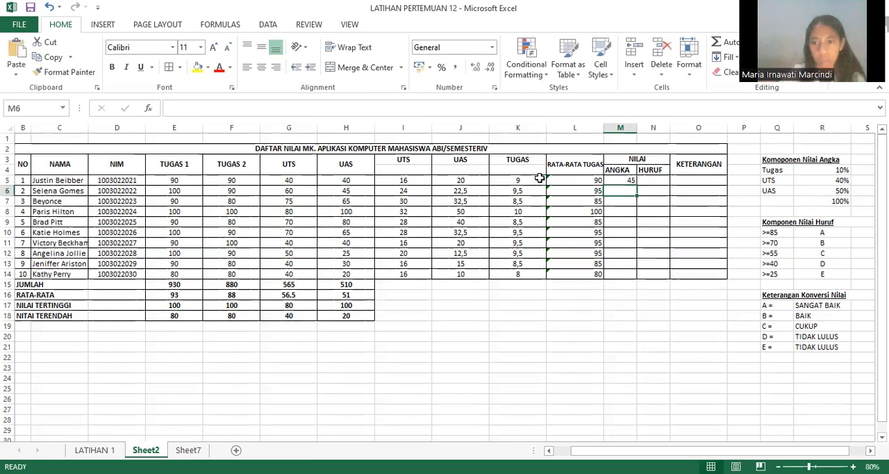
Step: Fill the ANGKA sum formula from M5 down to M14 for the remaining students
left_click(636, 182)
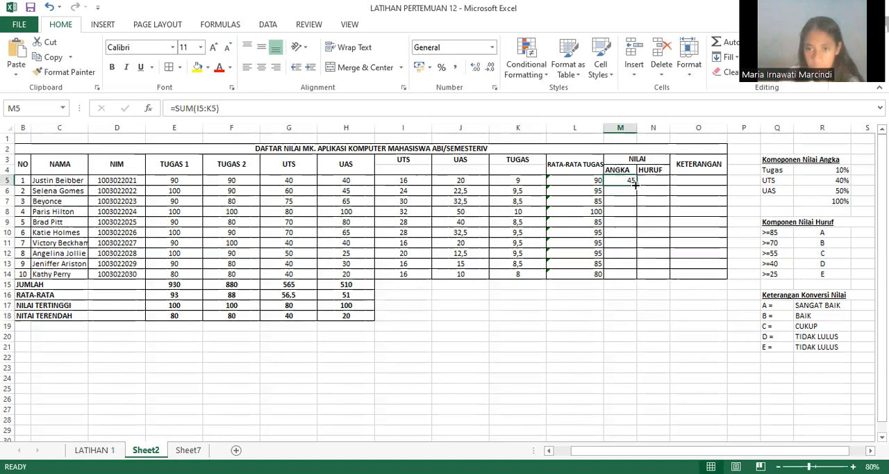
left_click_drag(637, 202, 637, 276)
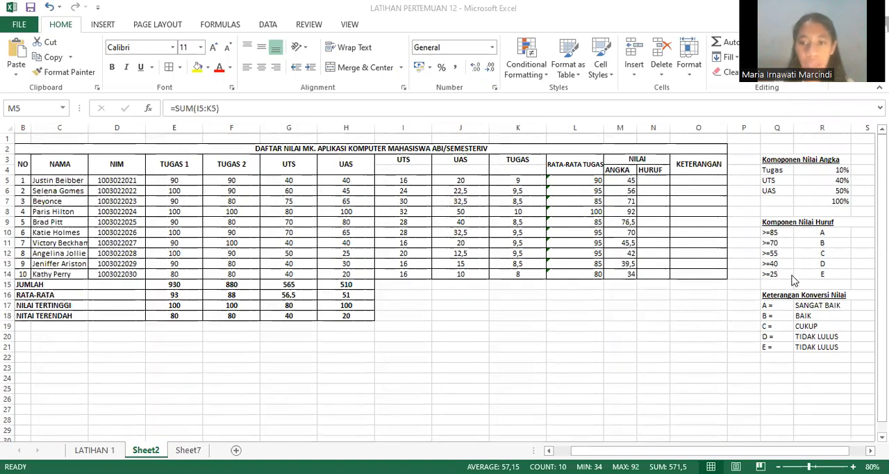
Step: Start an IF formula in N5 under HURUF for the first student's letter grade
left_click(646, 181)
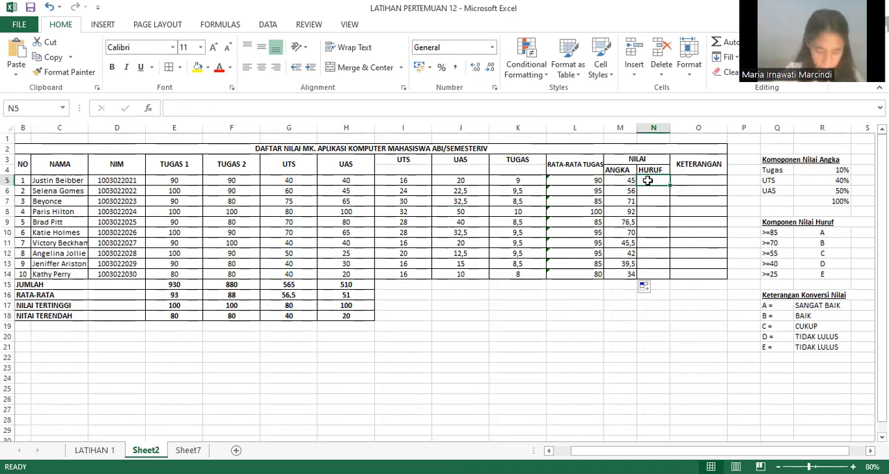
type("=")
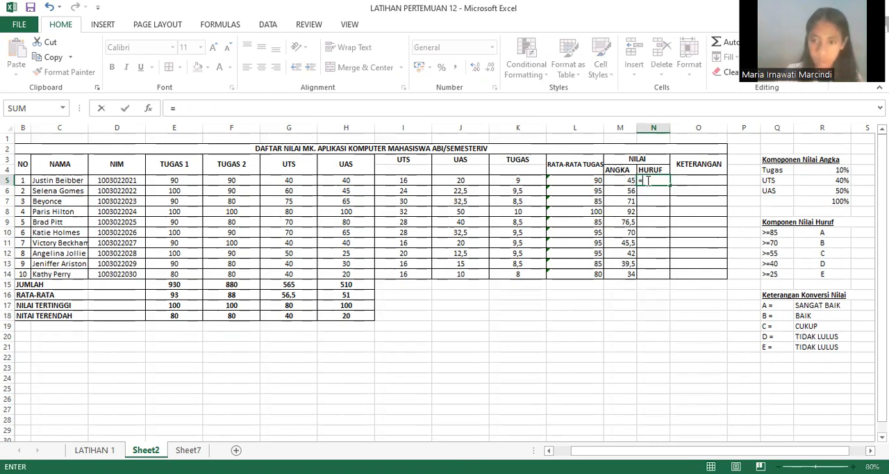
type("If")
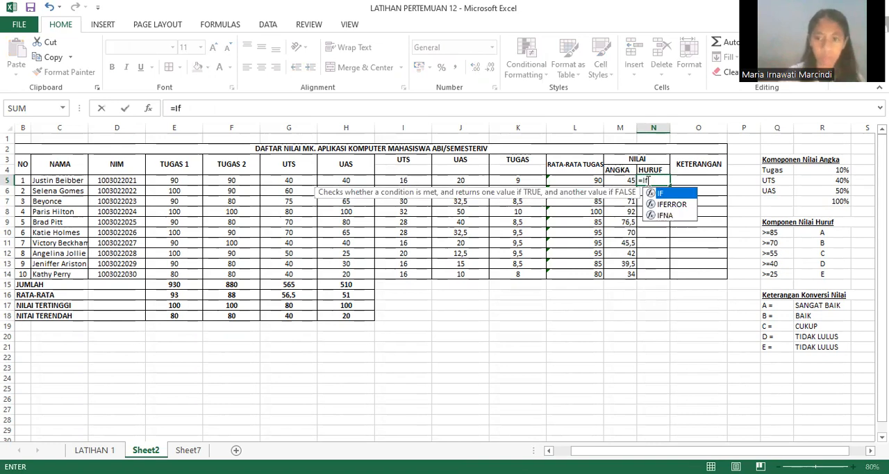
key("BackSpace")
type("F")
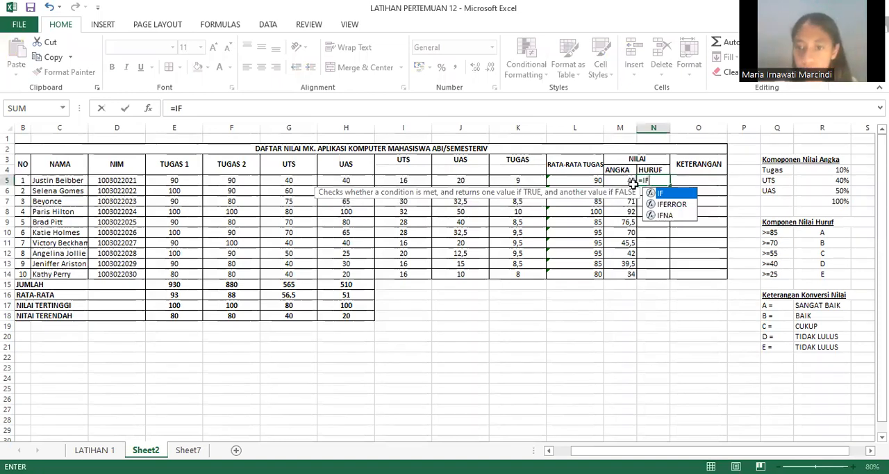
type("(")
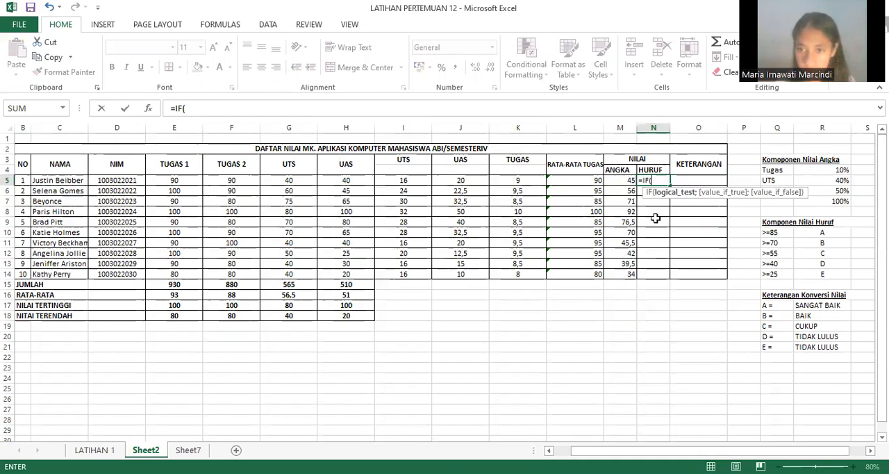
left_click(623, 180)
left_click(623, 180)
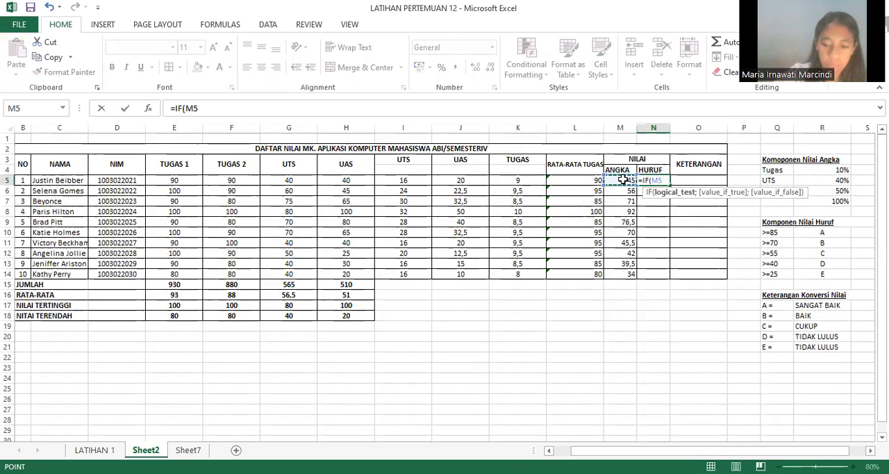
key("F8")
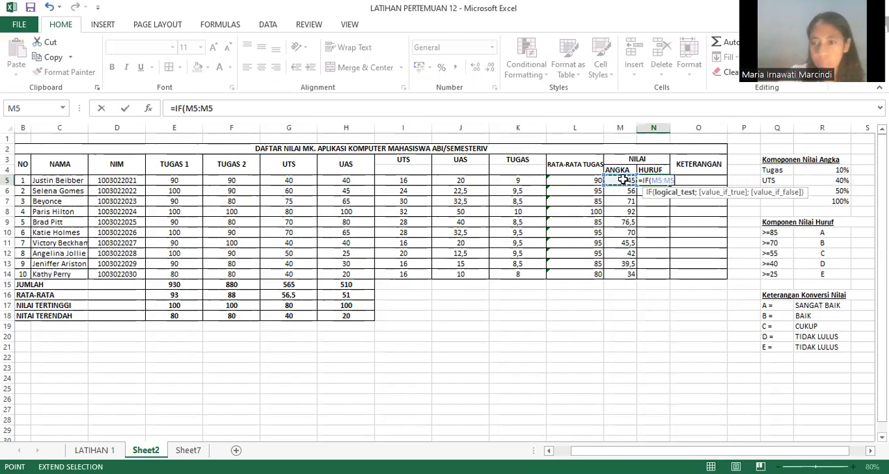
type("=")
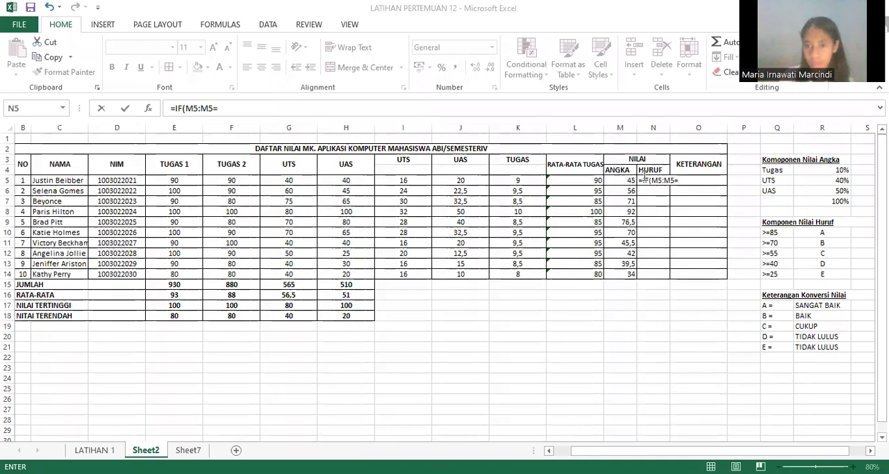
left_click(644, 176)
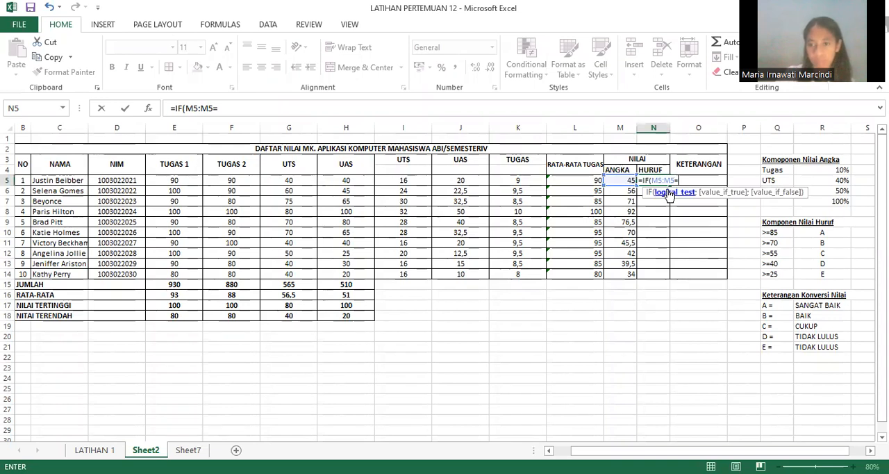
left_click(658, 219)
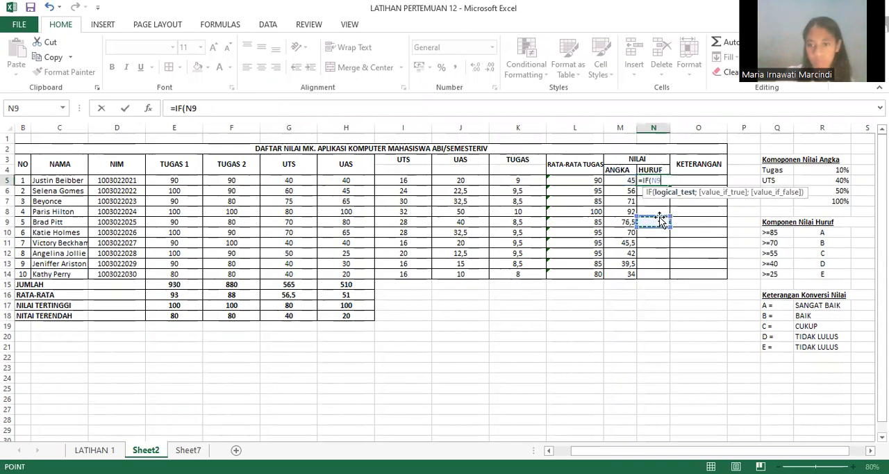
Step: Enter the first test in the N5 formula as M4:N9>=85 with the result "A", followed by a nested IF
left_click(636, 171, "shift")
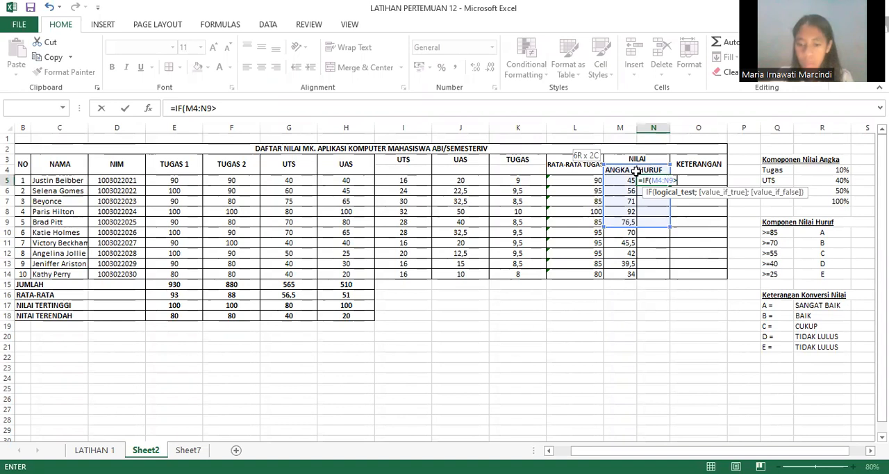
type("=")
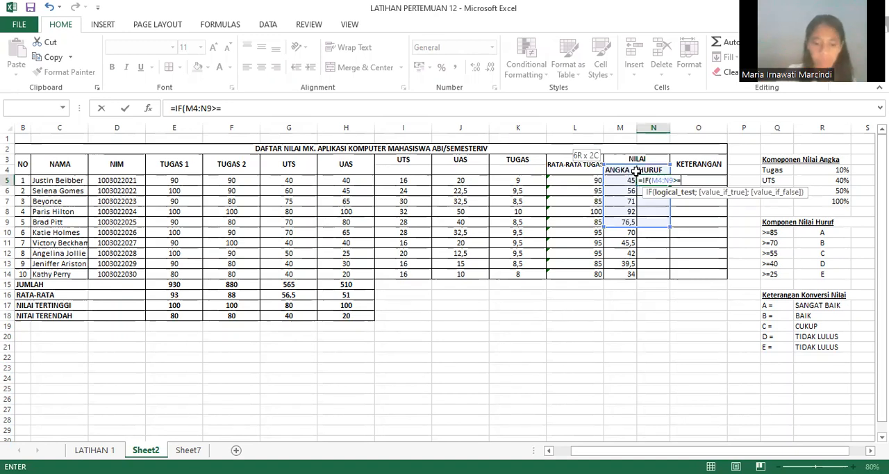
type("85")
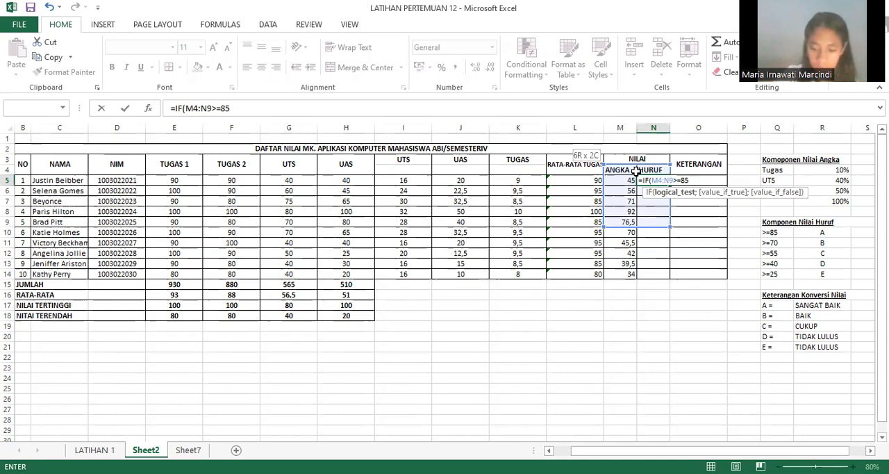
type(",")
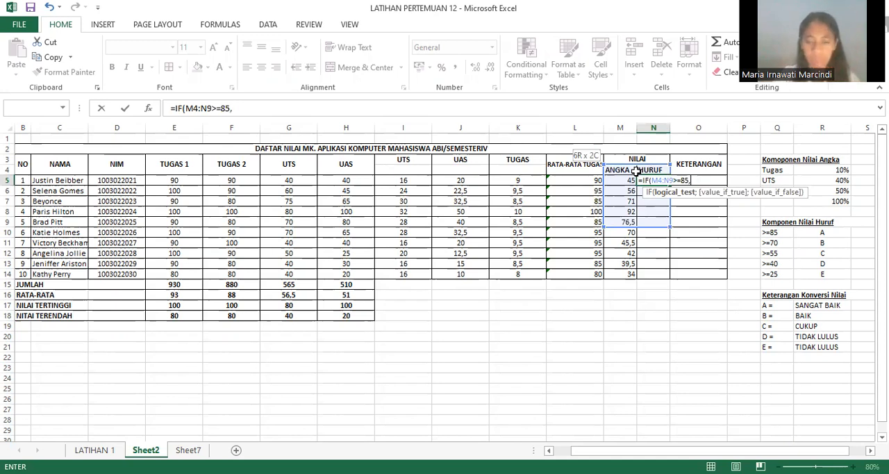
type("A")
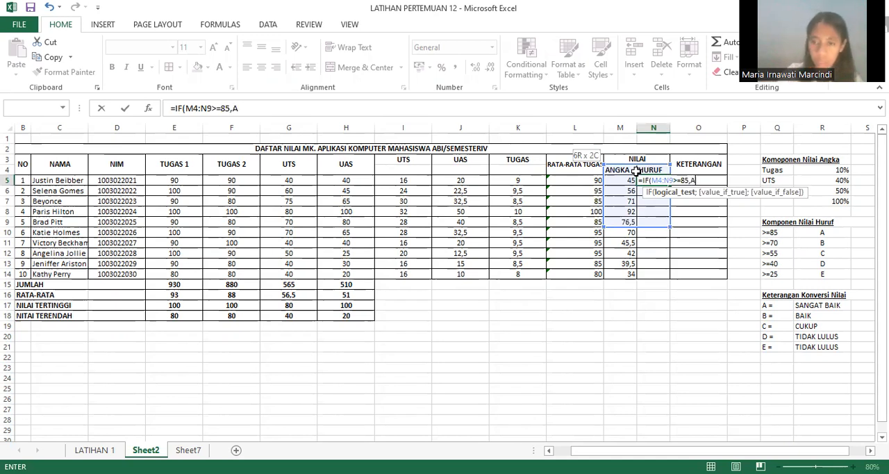
key("BackSpace")
type("\"A\",I")
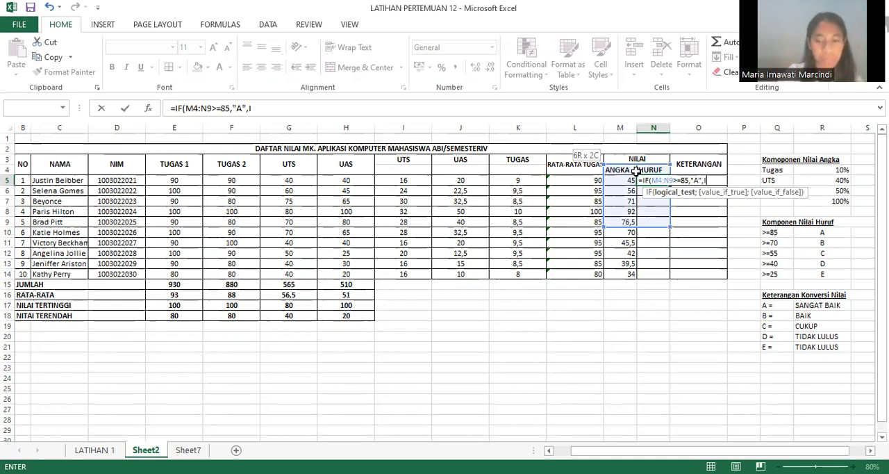
type("F")
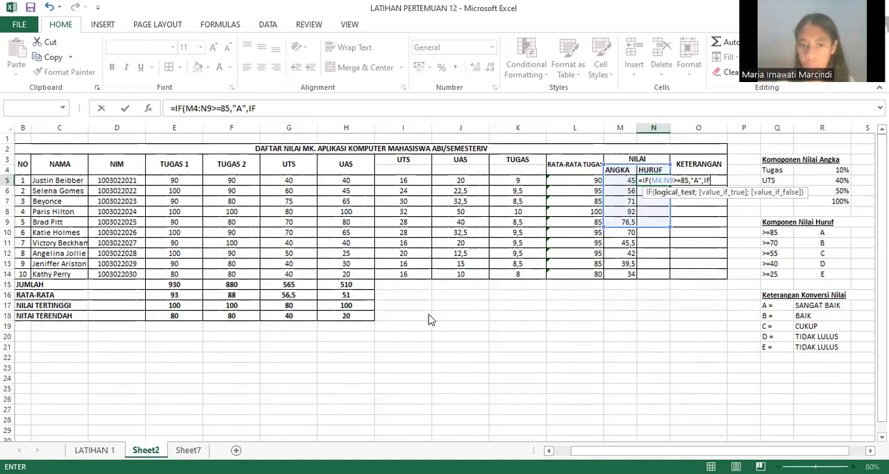
key("Return")
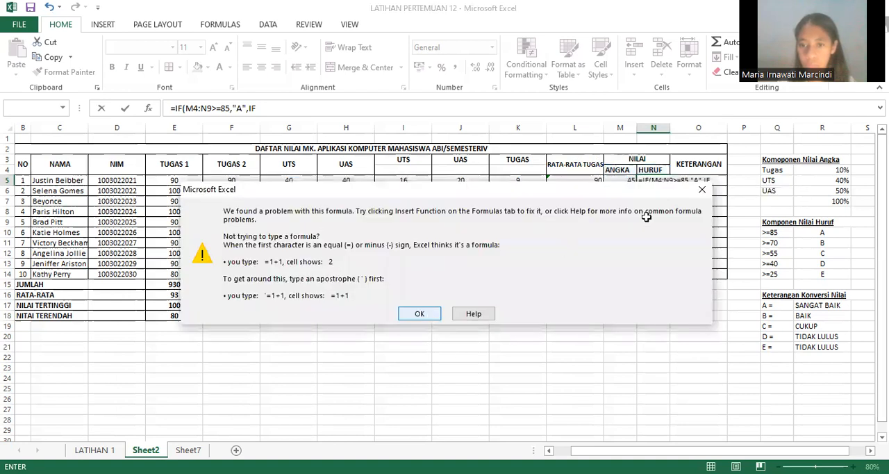
key("Return")
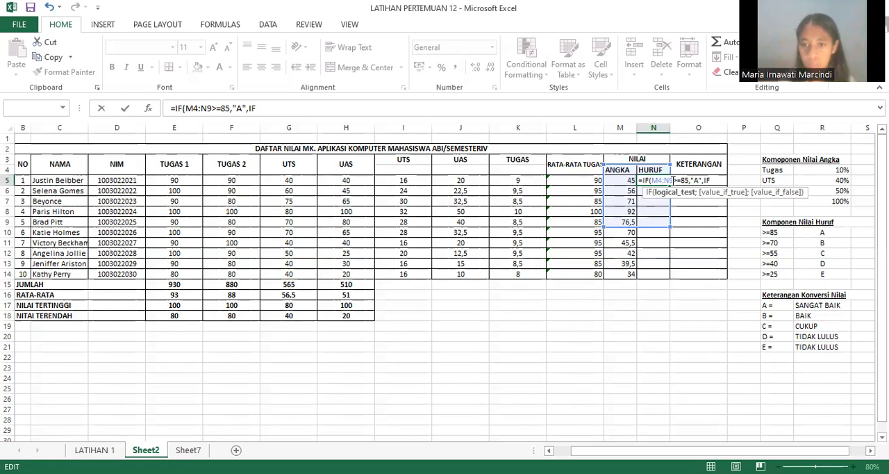
Step: Replace the M4:N9 reference in the N5 formula's first test with the single cell M5
key("BackSpace")
key("BackSpace")
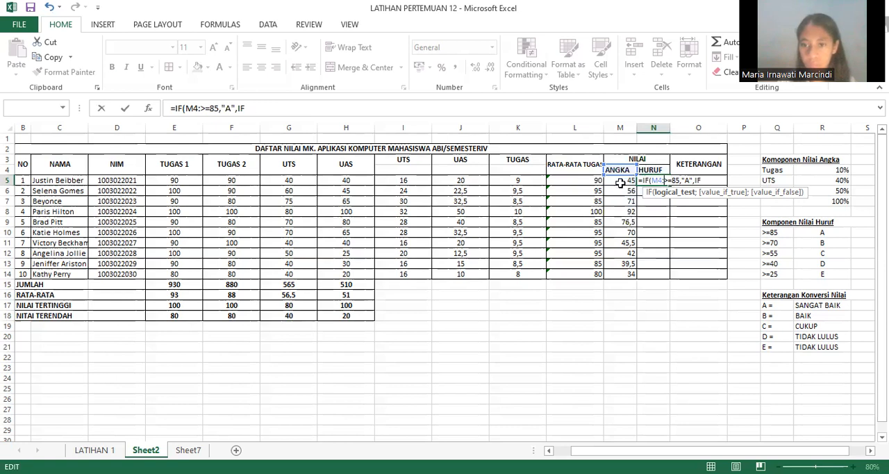
left_click(620, 182)
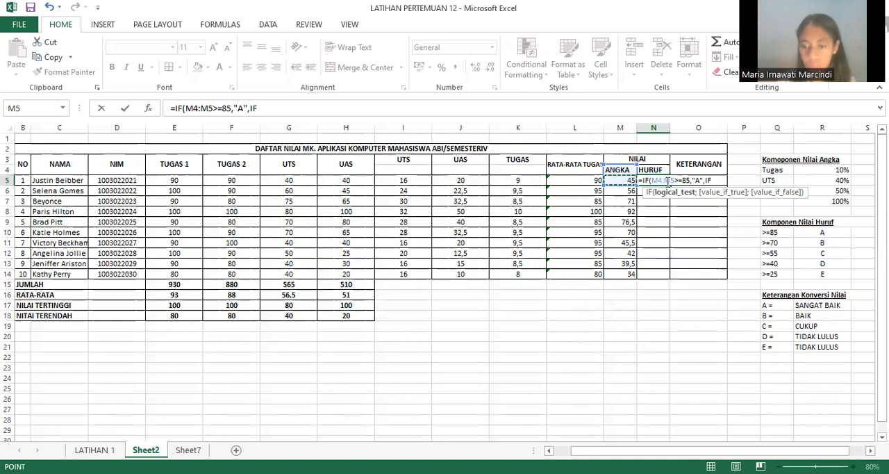
left_click(622, 184)
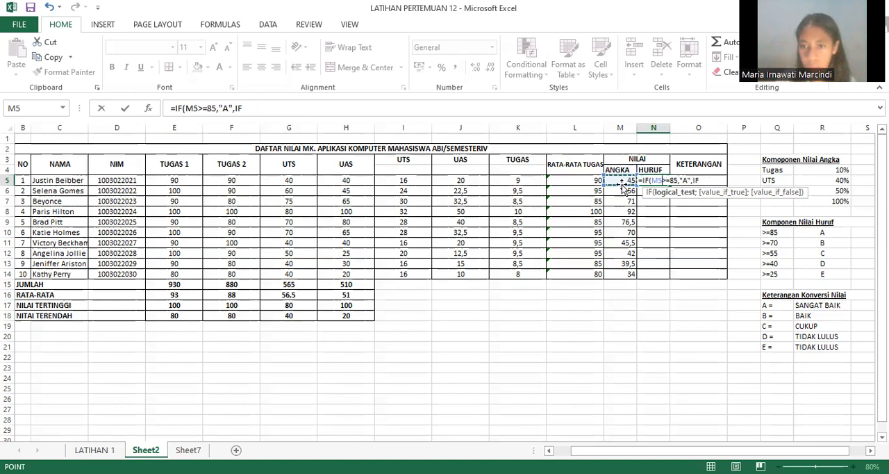
Step: Extend the nested IF in the N5 formula with the test M5>=70 and the result "B"
left_click(701, 183)
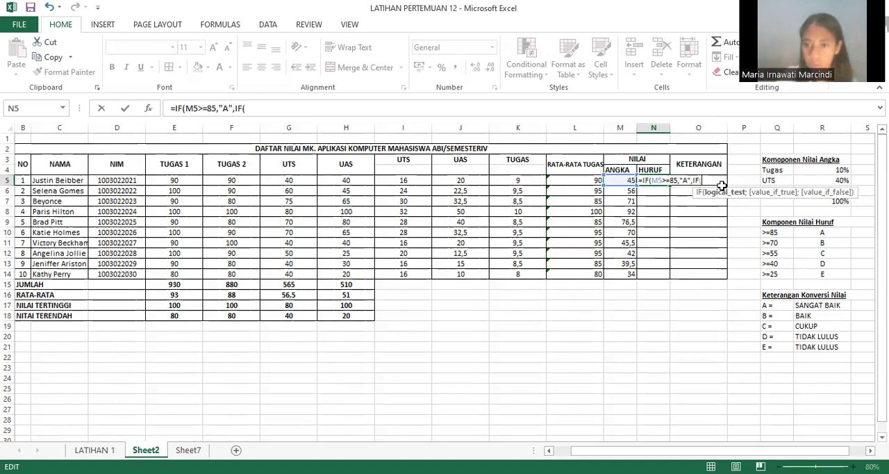
type("M")
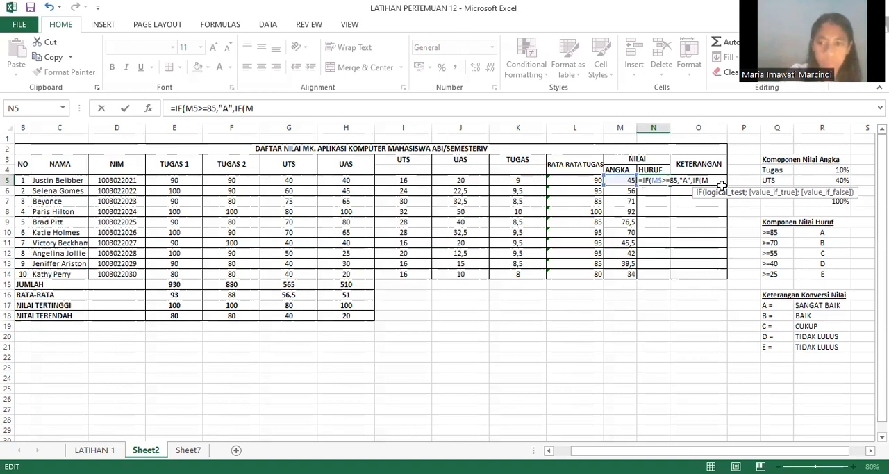
type("5")
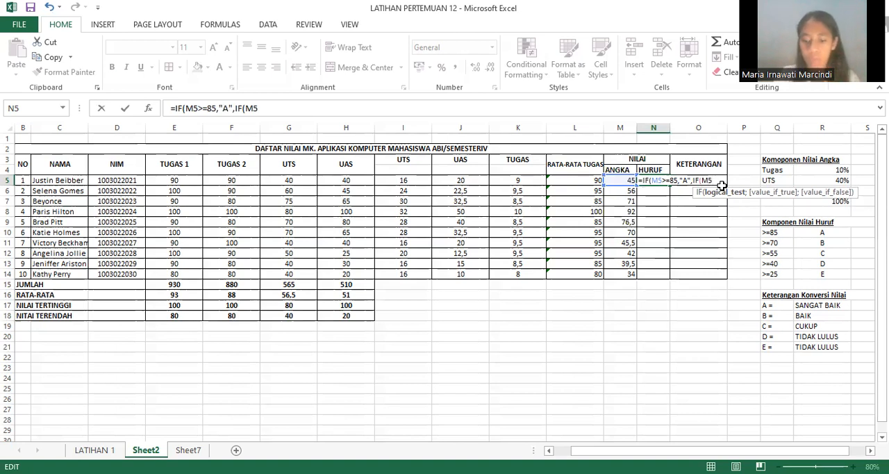
type(">")
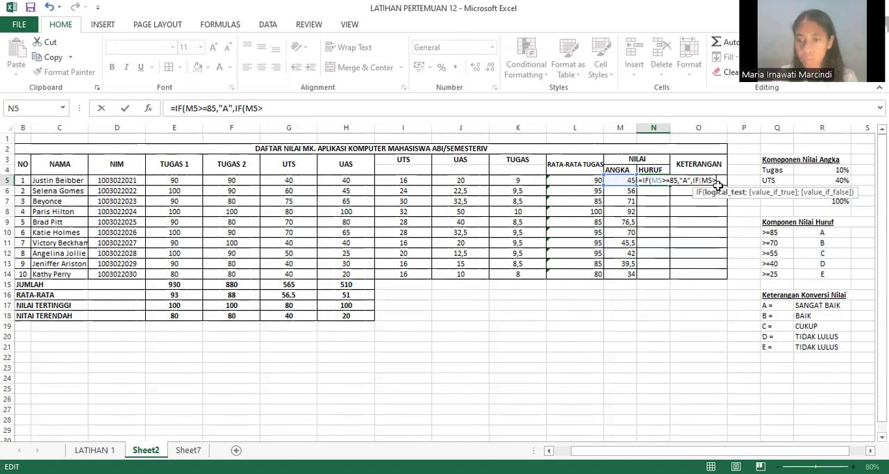
type("=")
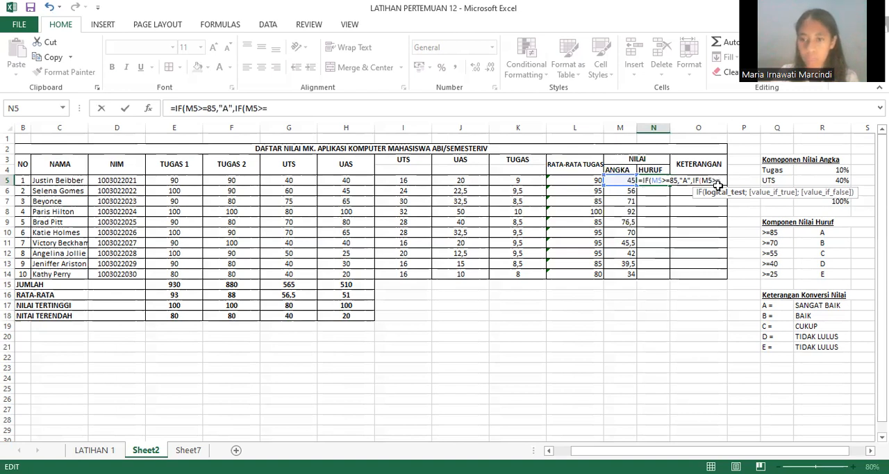
type("O")
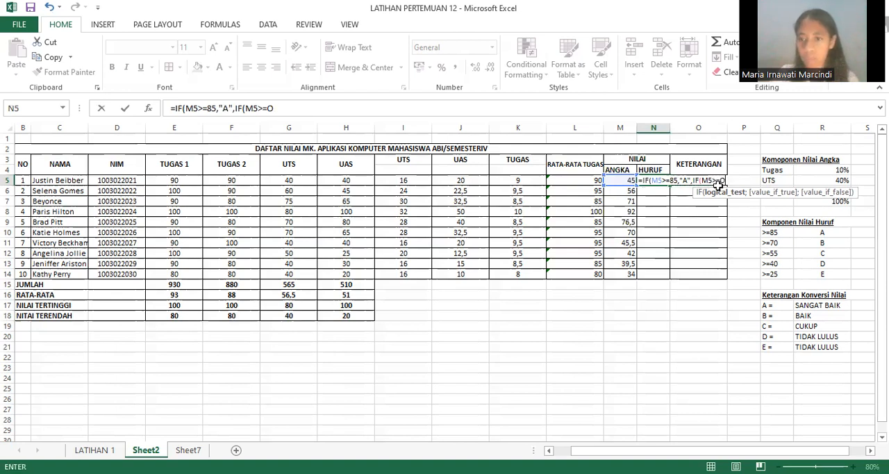
key("BackSpace")
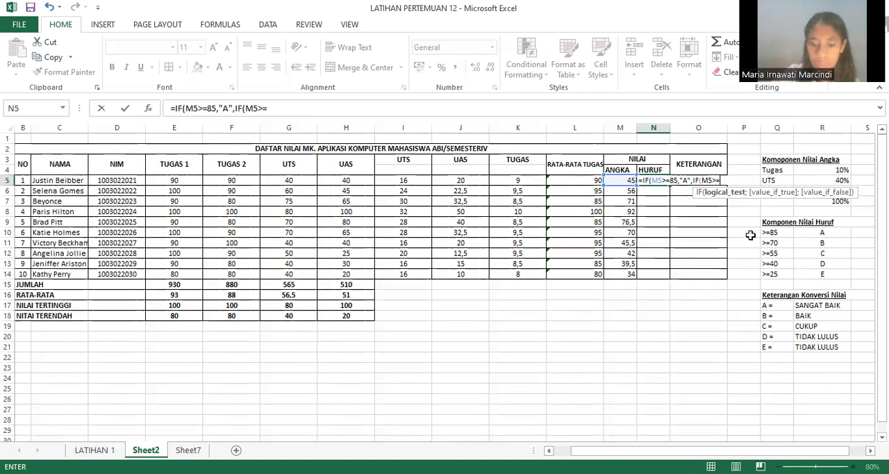
type("7")
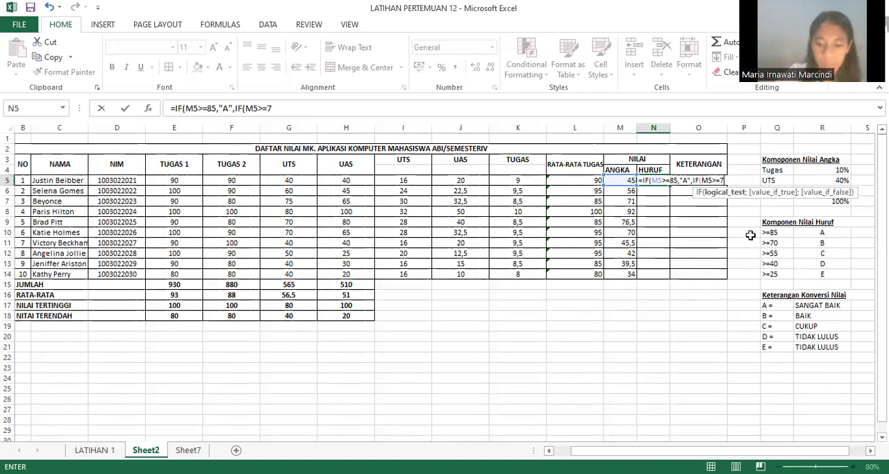
type("0")
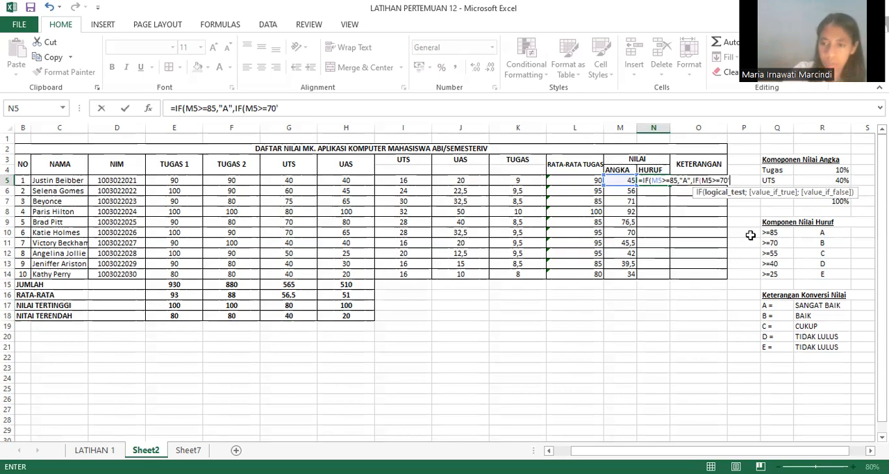
type(",\"")
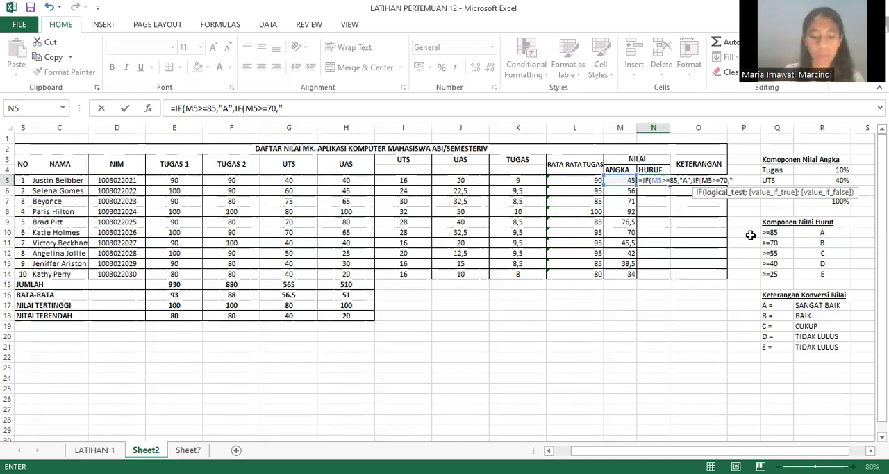
type("B")
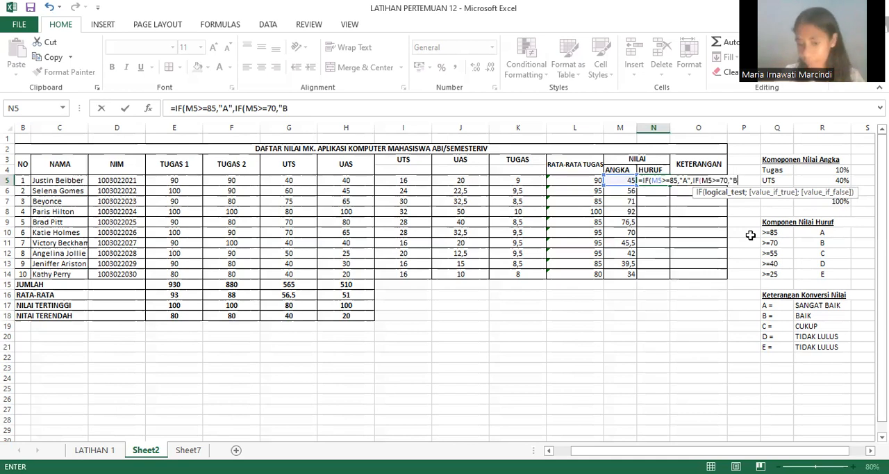
type("\"")
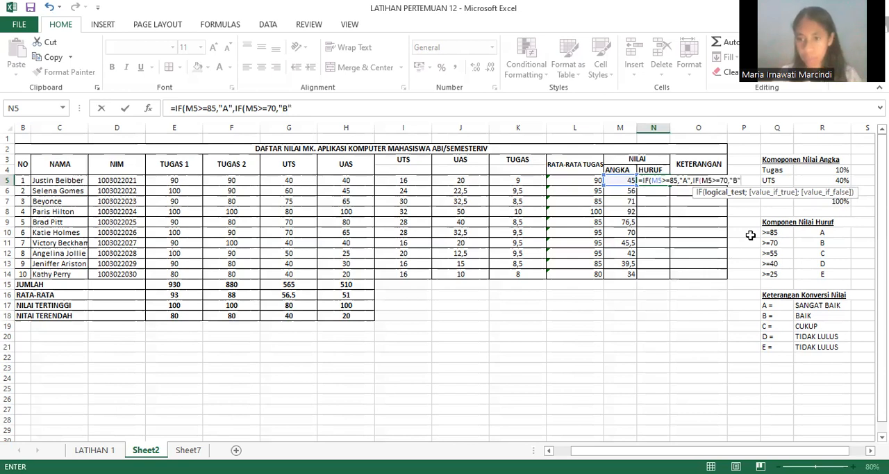
type(",I")
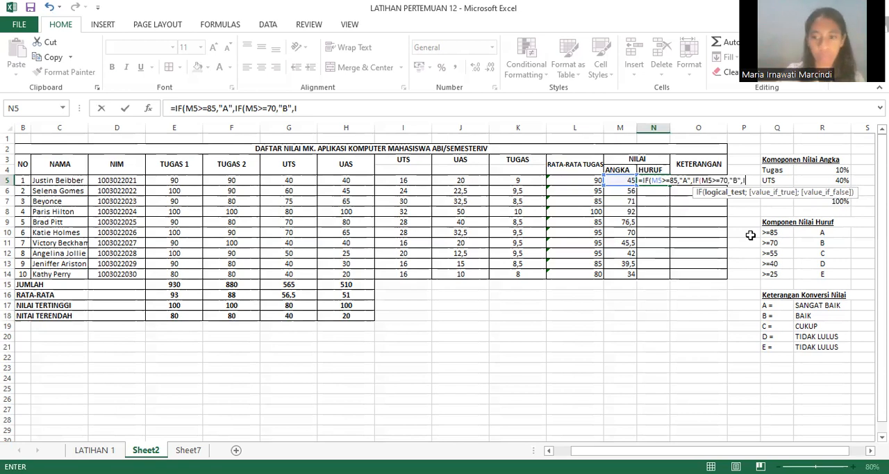
Step: Nest a third IF in the N5 formula with the test M5>=55
type("F")
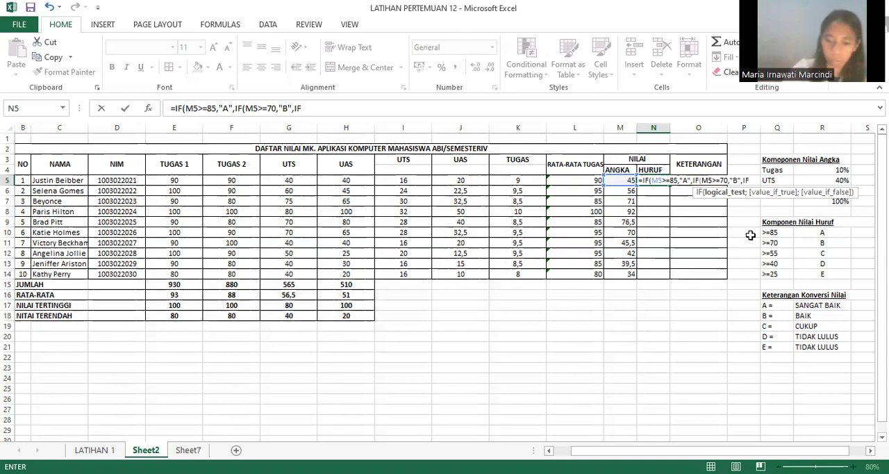
type("(")
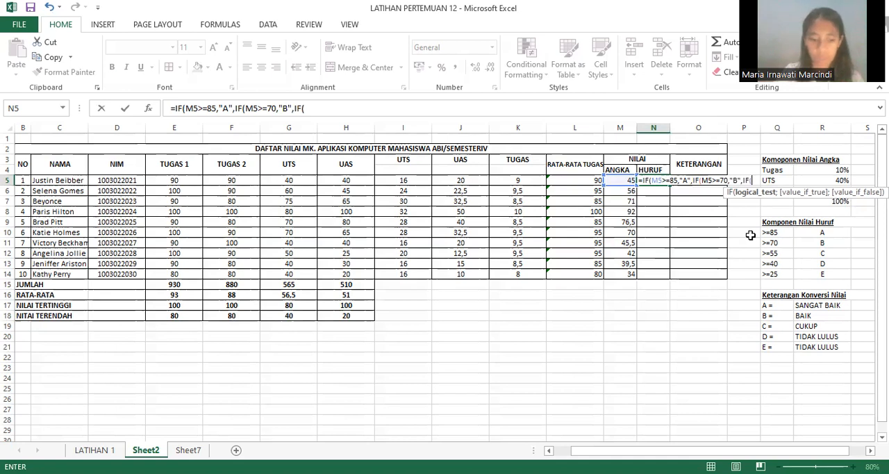
type("M")
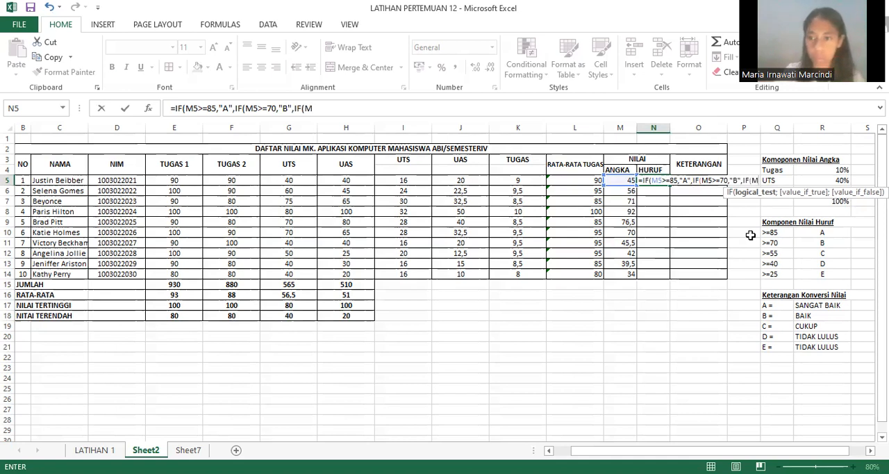
type("5")
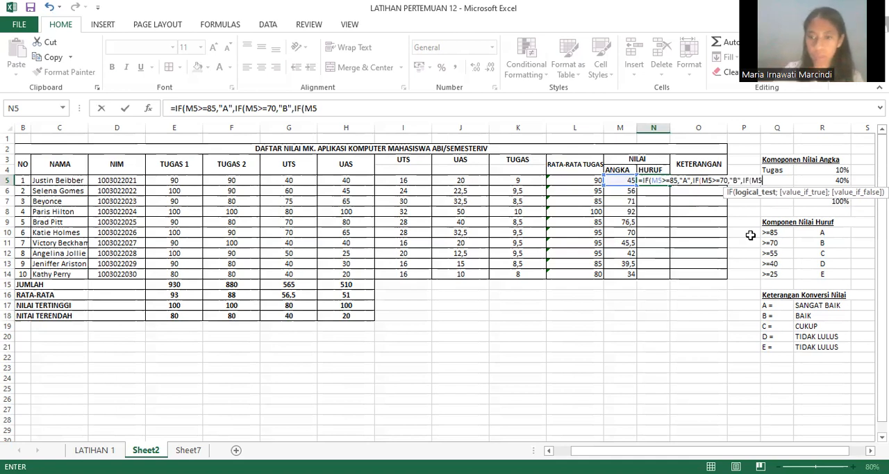
type(">=")
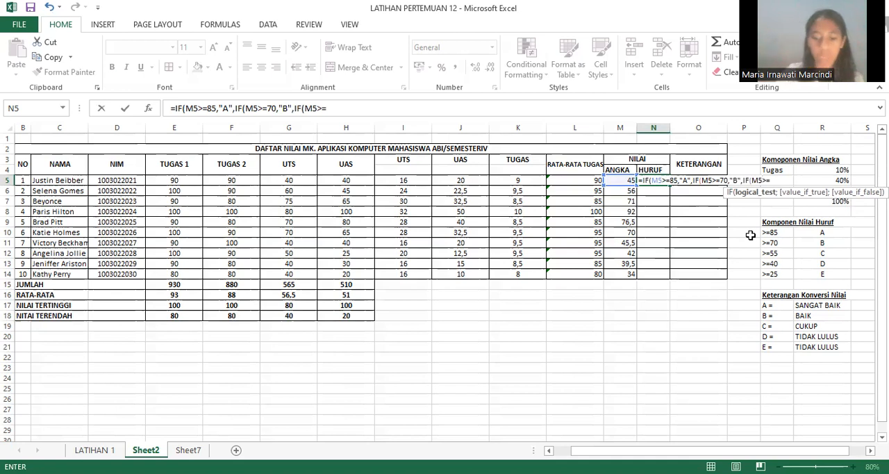
type("II")
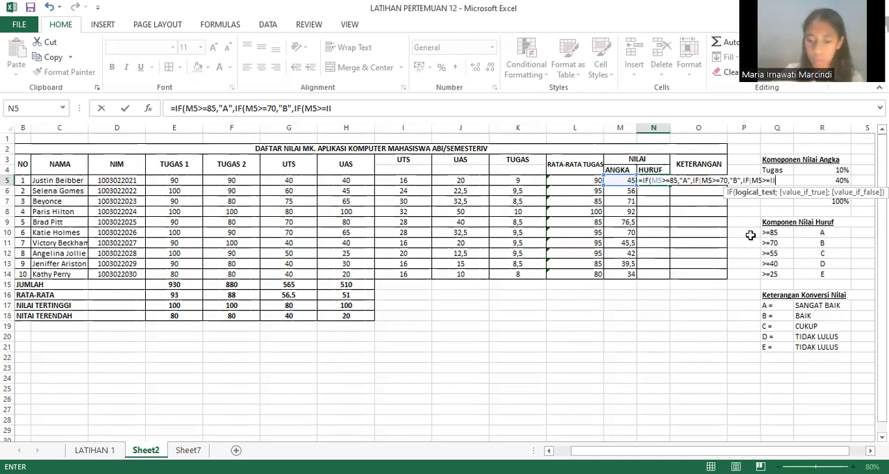
key("BackSpace")
key("BackSpace")
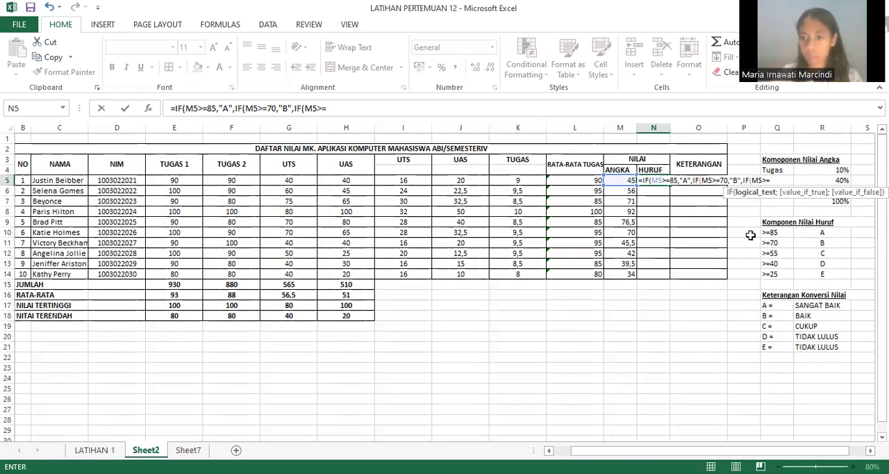
type("55")
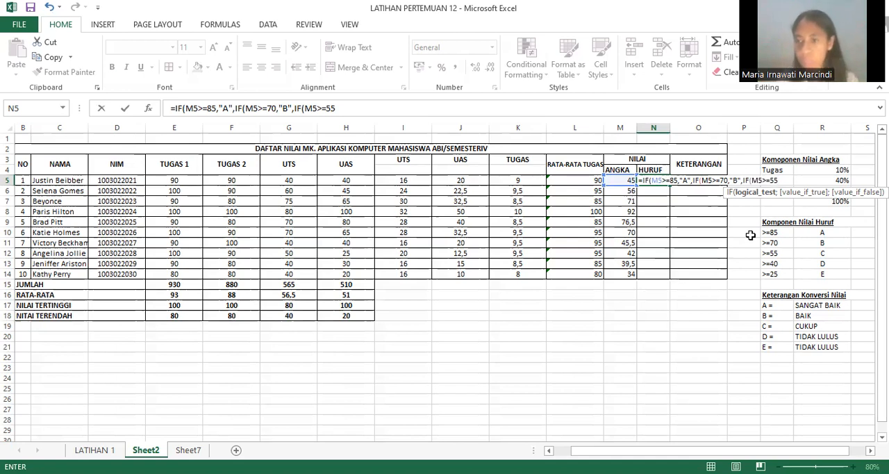
Step: Enter "C" as the result of the M5>=55 test in the N5 formula, including its closing quotation mark
type(",\"")
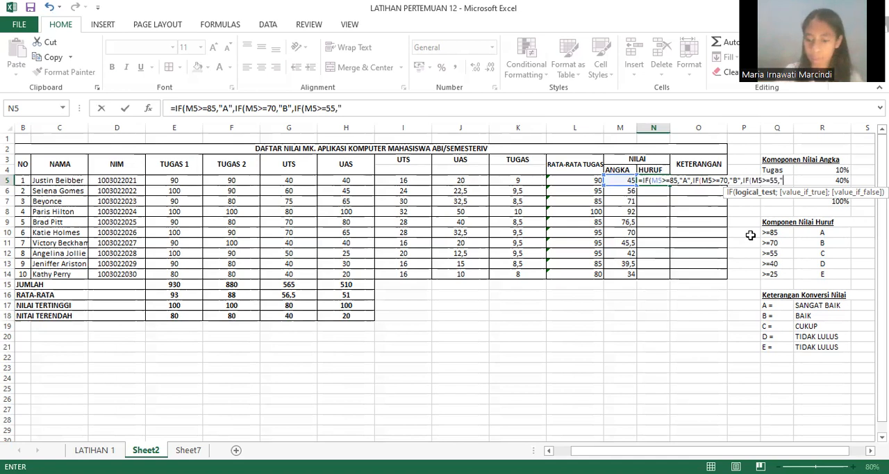
type("C")
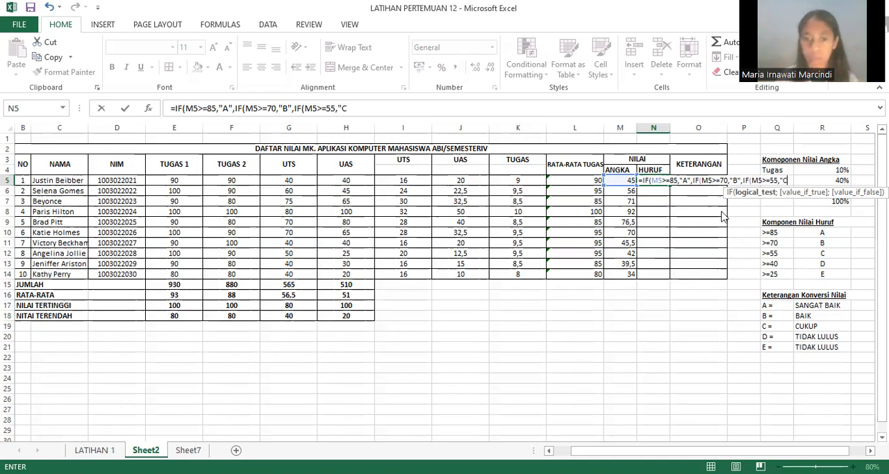
left_click(432, 316)
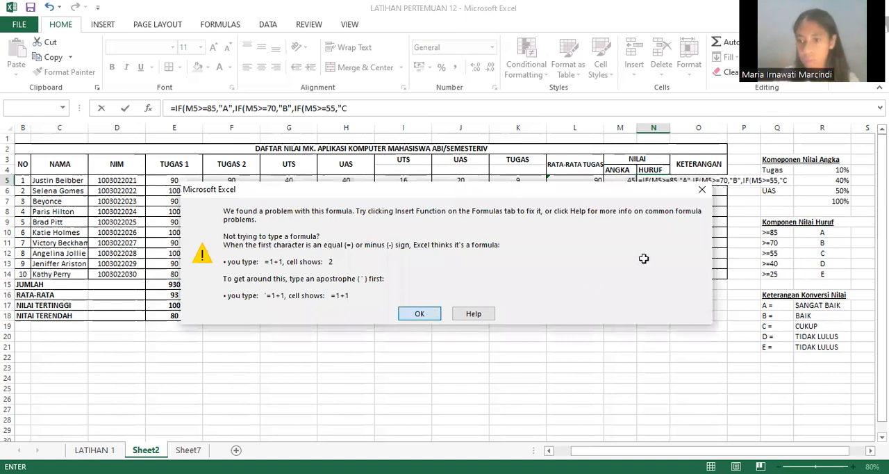
key("Return")
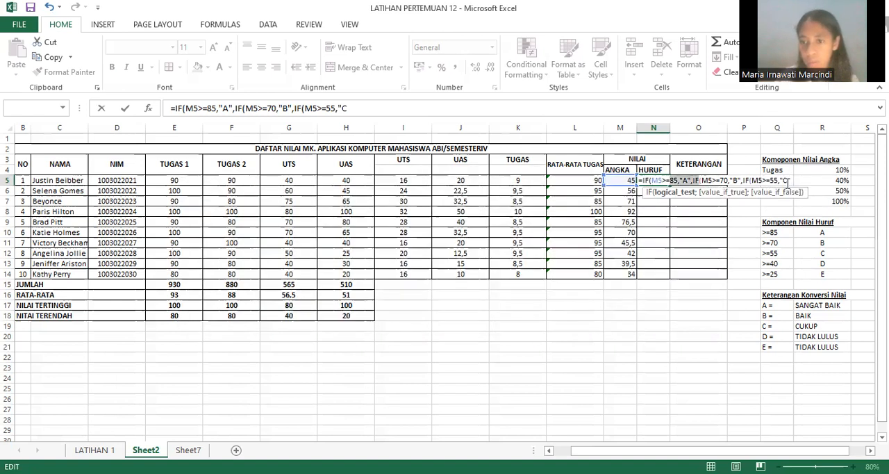
left_click(787, 180)
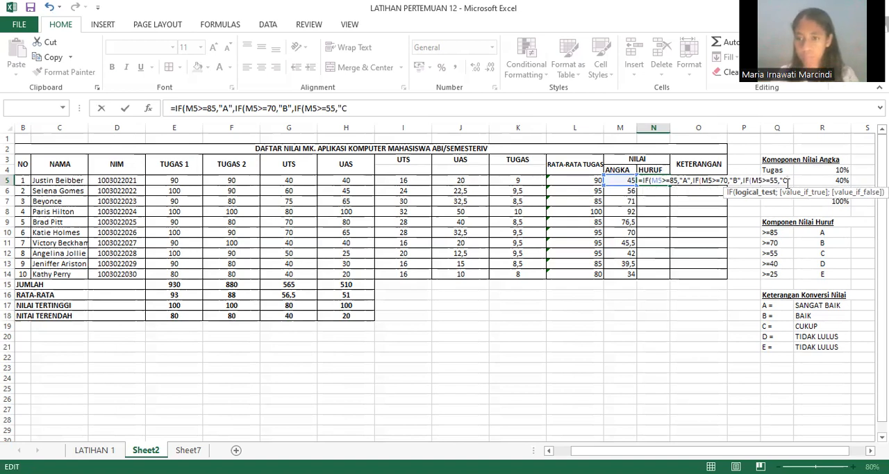
type("\"")
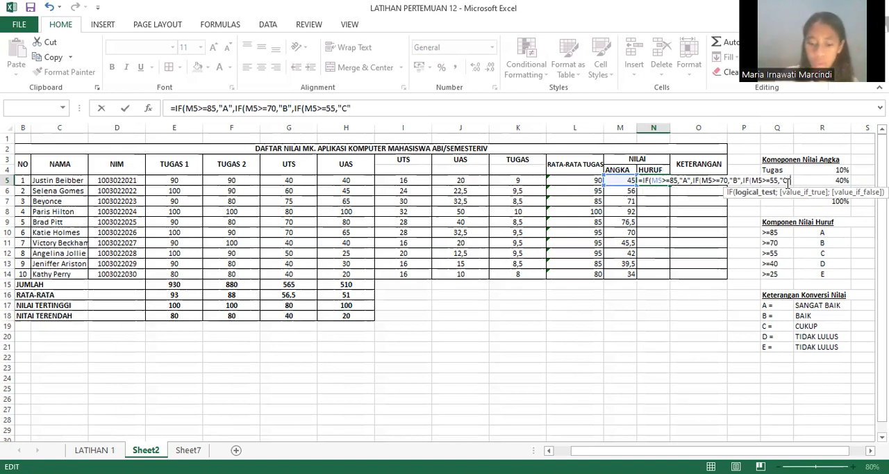
type(",")
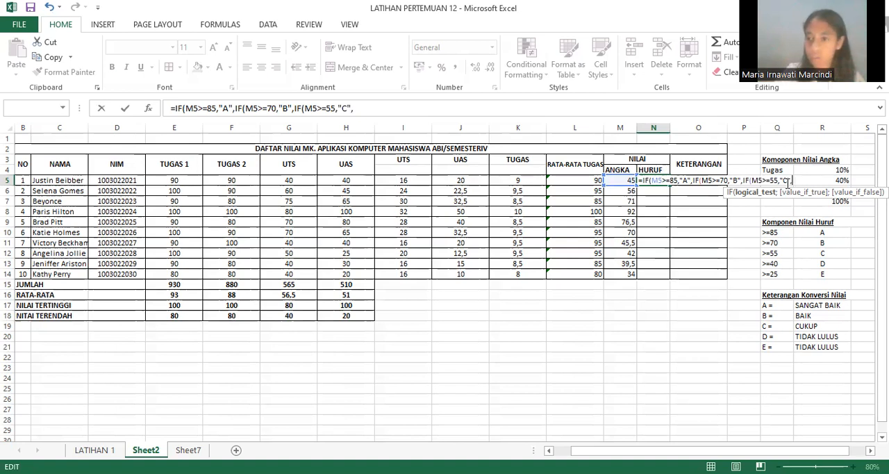
type("I")
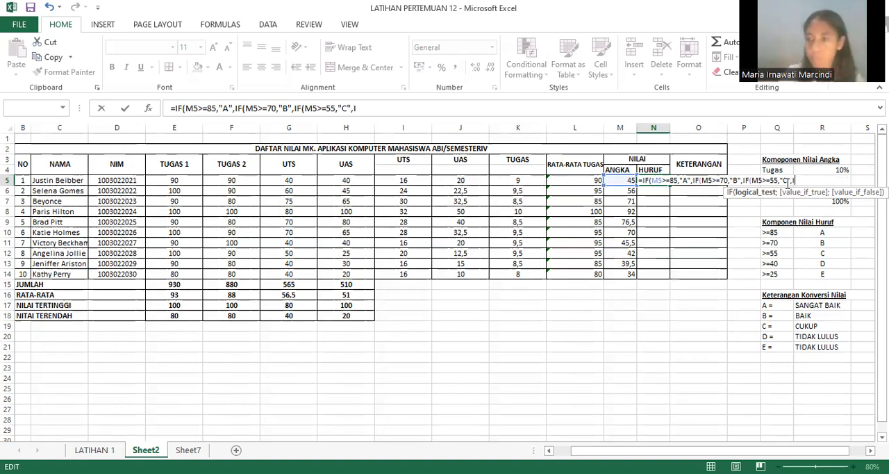
type("F(")
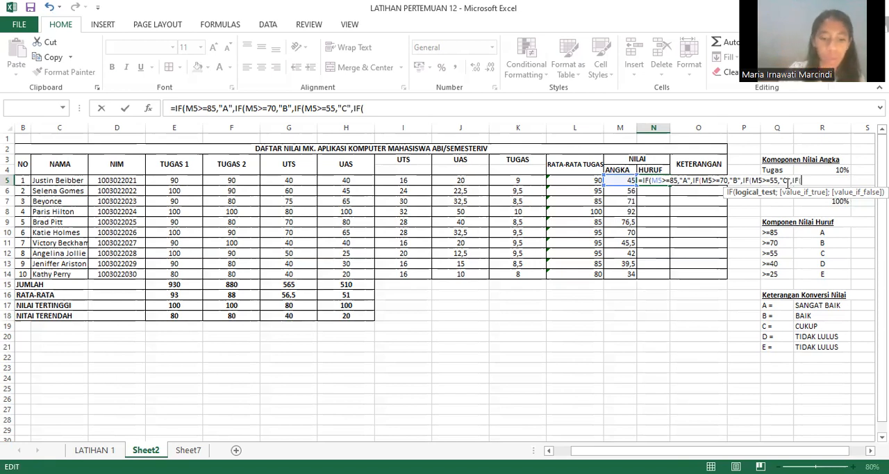
type("M5")
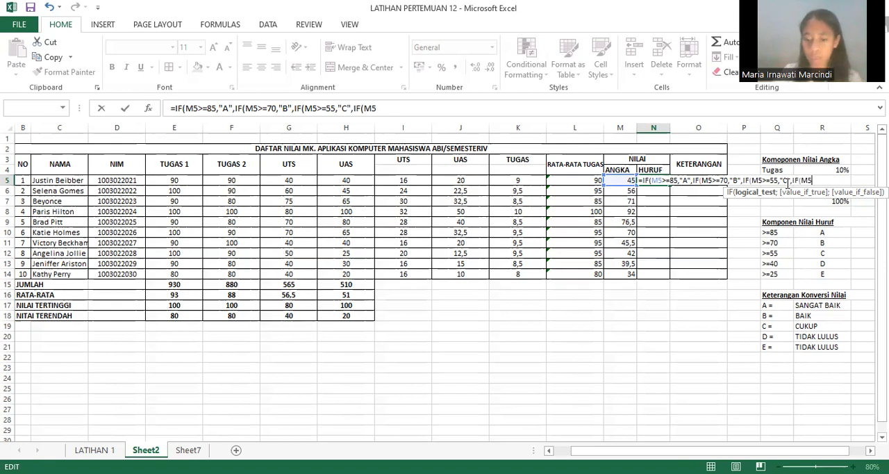
type(".")
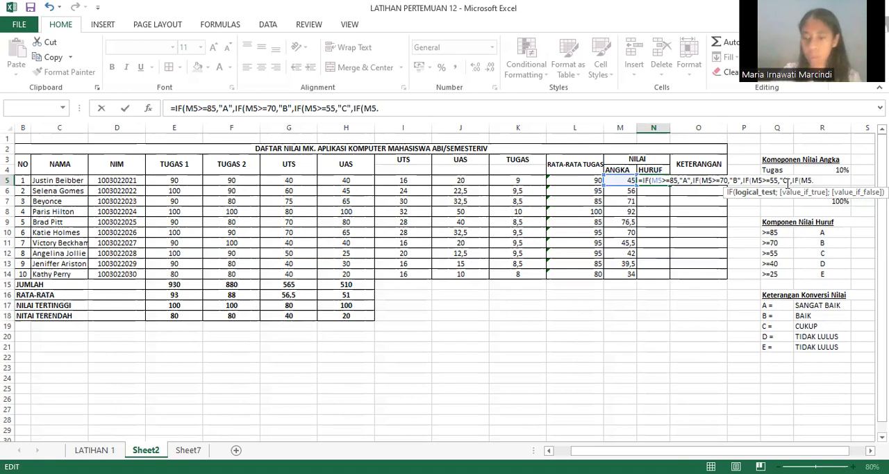
Step: Nest a fourth IF in the N5 formula with the test M5>=40 and the result "D"
key("BackSpace")
type(">=")
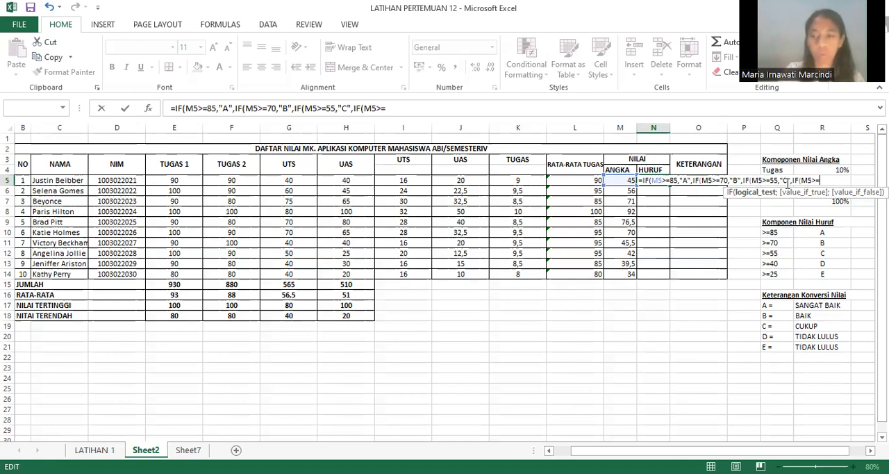
type("4")
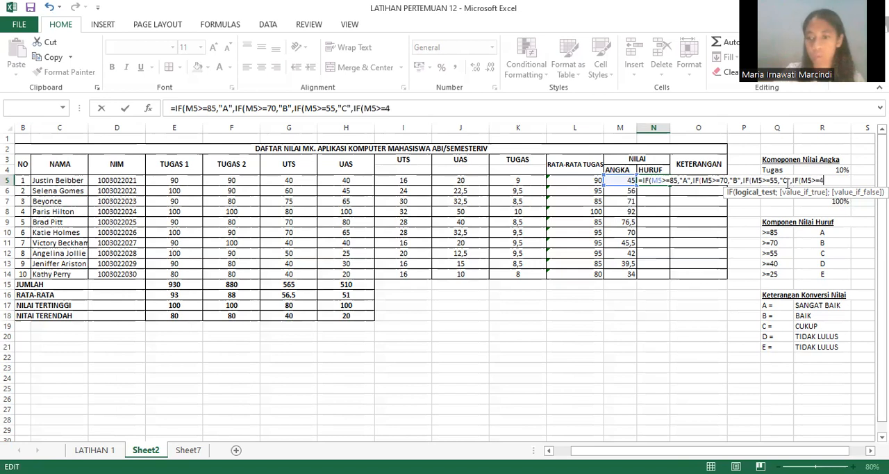
type("0")
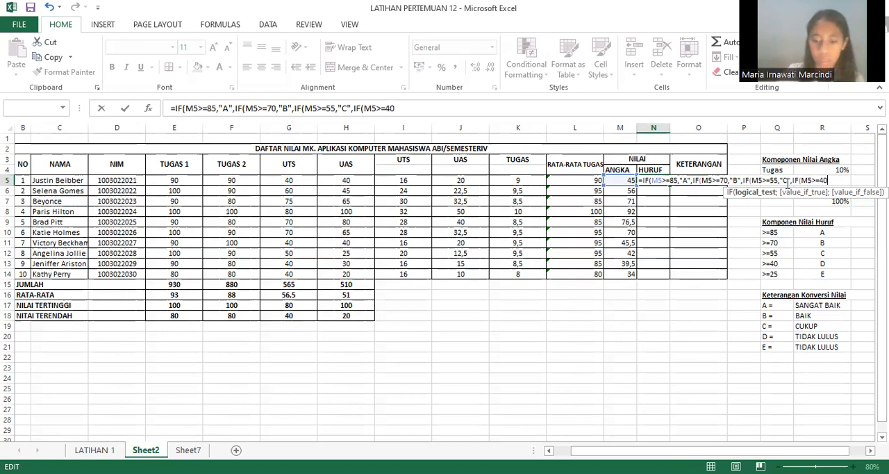
type(",")
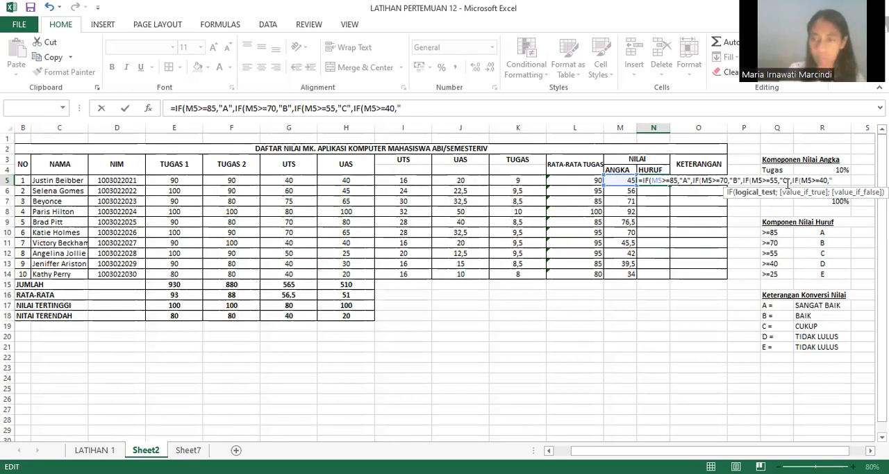
type("\"D")
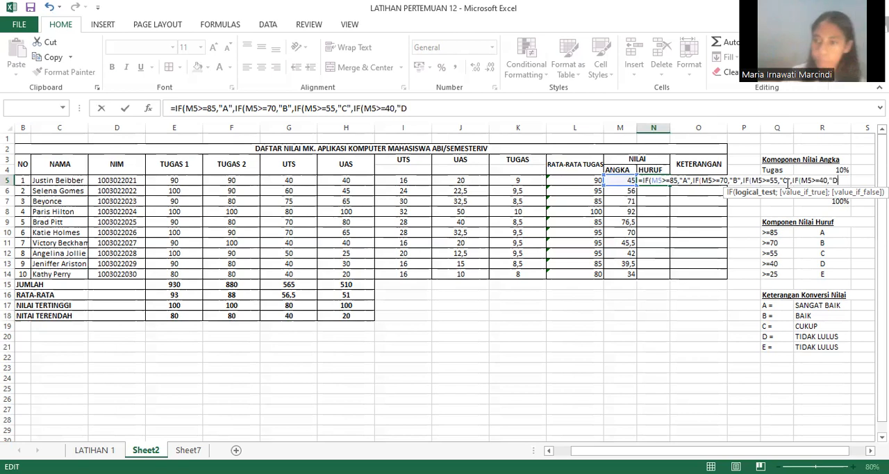
type("\",")
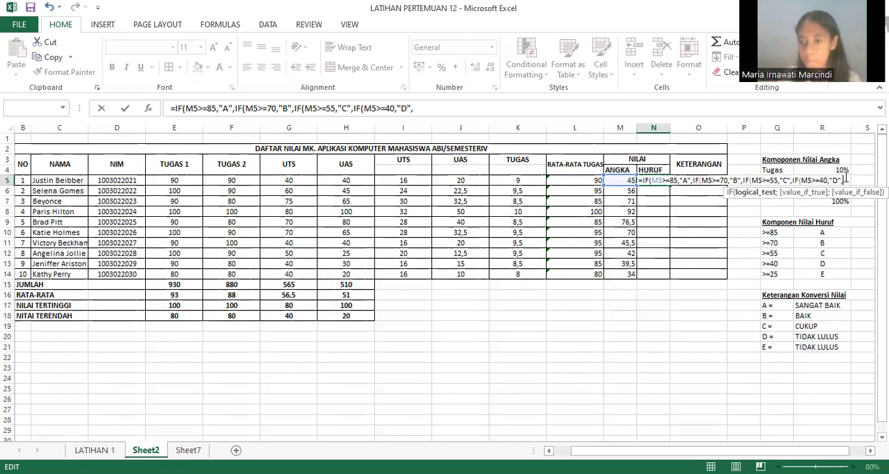
Step: Nest a fifth IF in the N5 formula with the test M5>=25 and the result "E"
type("IF")
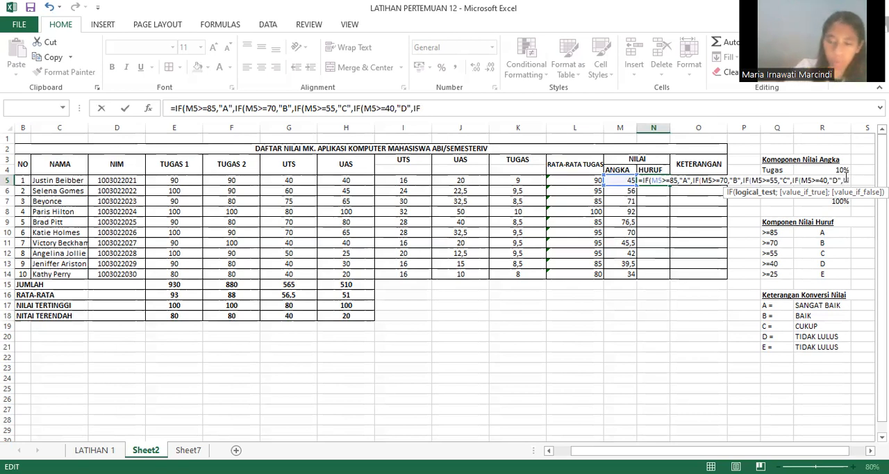
type("(")
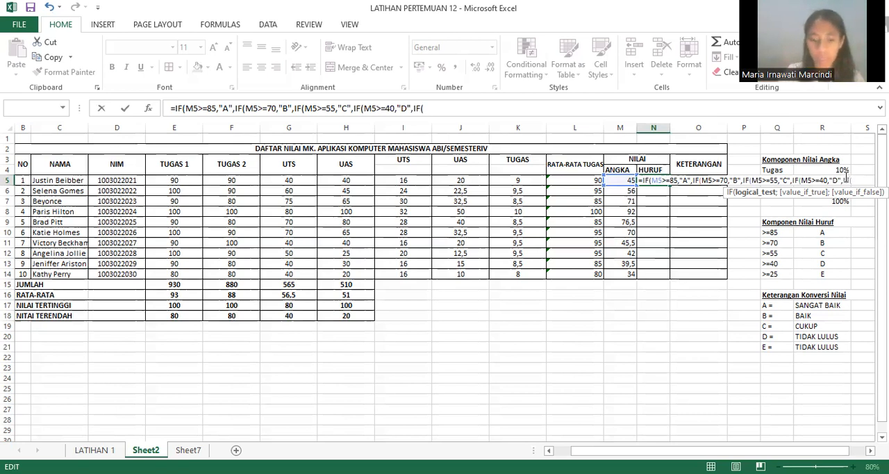
type("M")
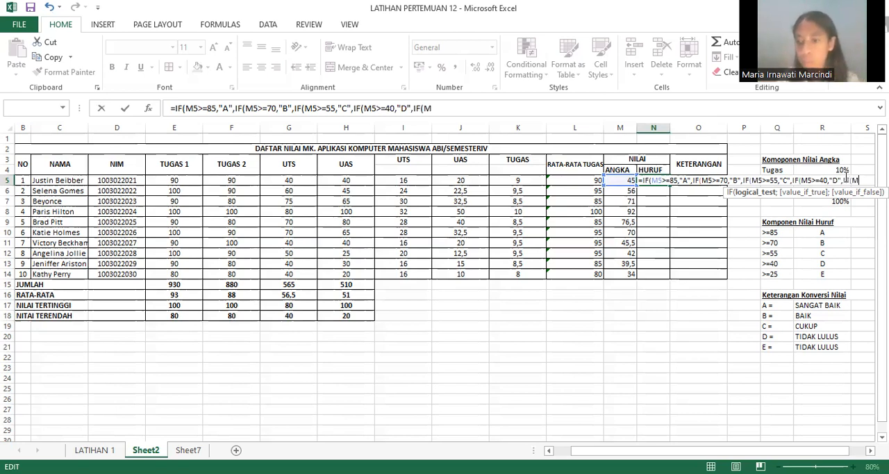
type("5")
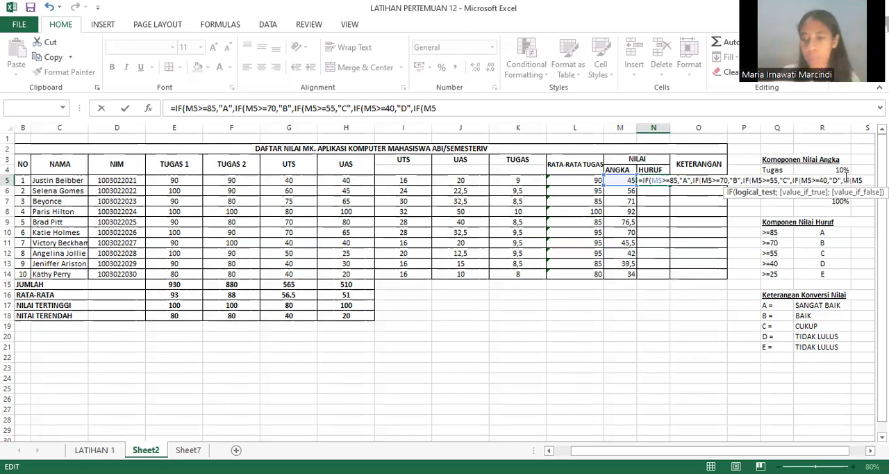
type(">=")
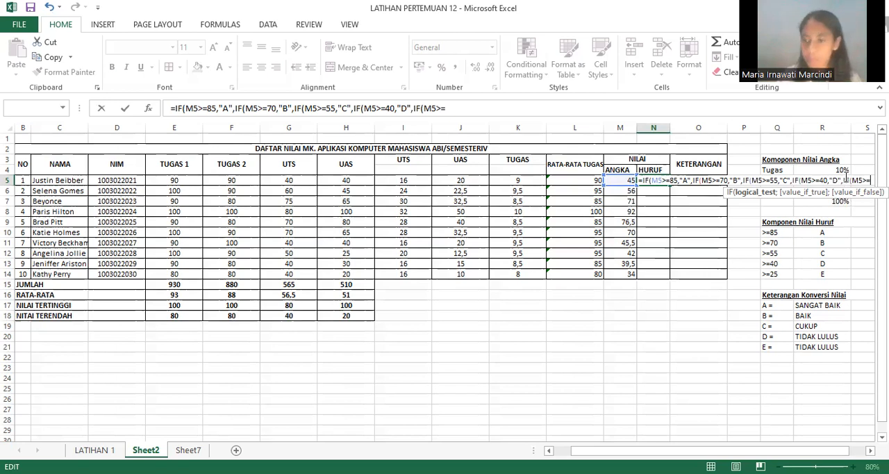
type("25,")
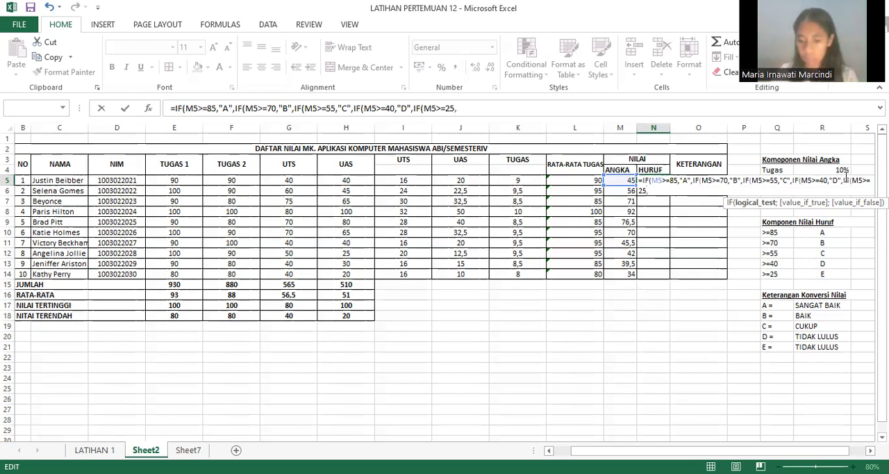
type("\"")
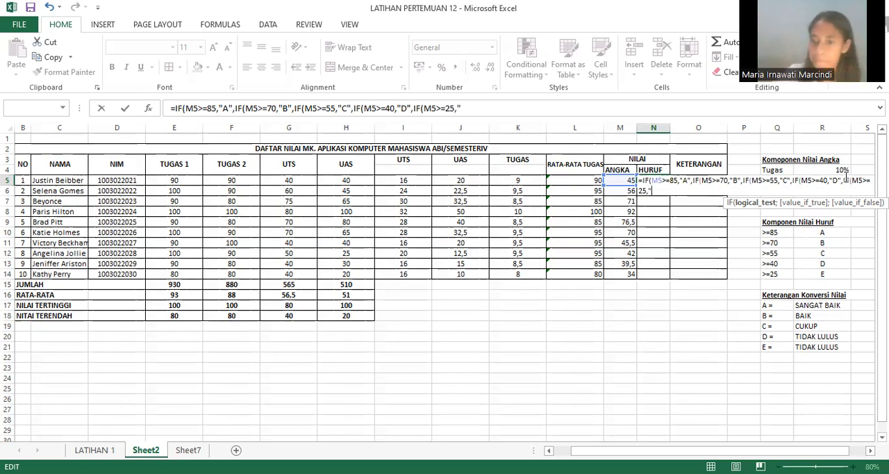
type("E")
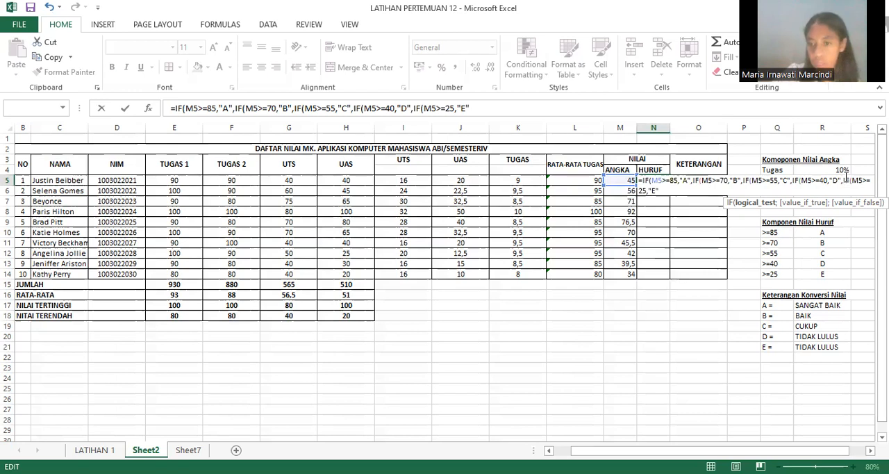
type("0")
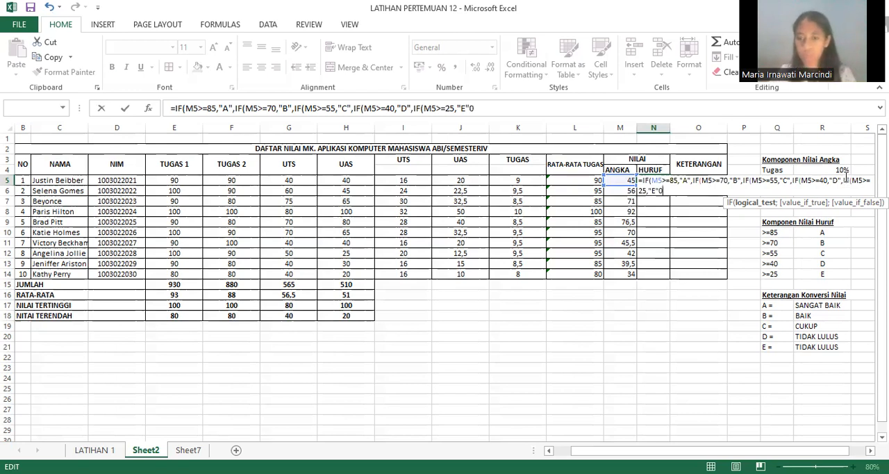
key("BackSpace")
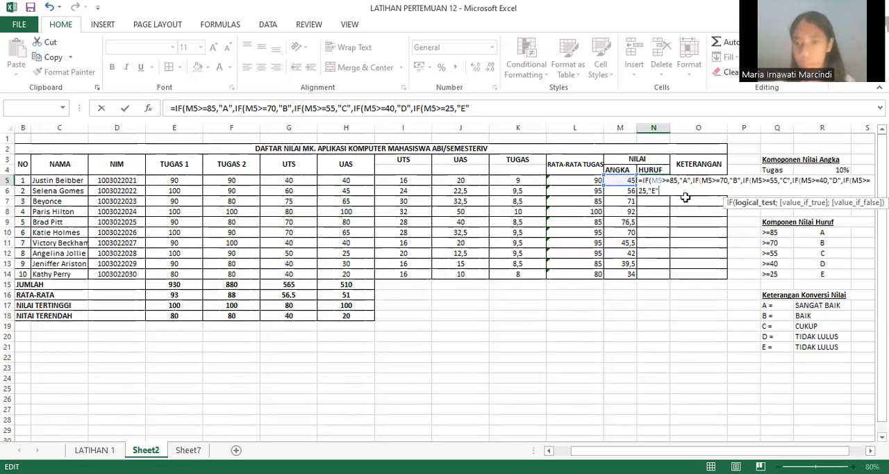
Step: Close all five nested IFs with parentheses and try to enter the letter grade formula in N5
type(")))))")
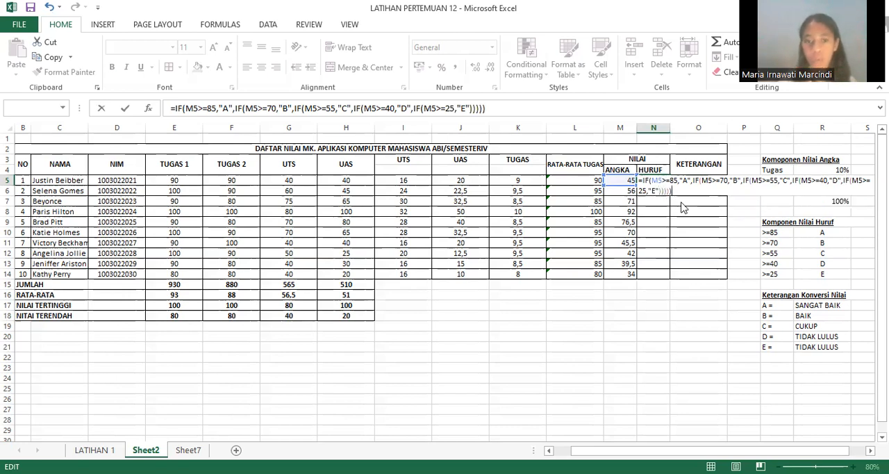
key("Return")
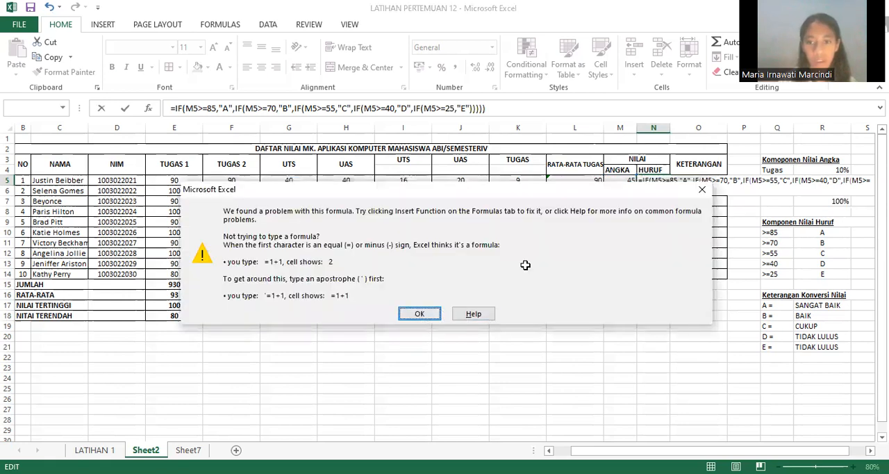
key("Return")
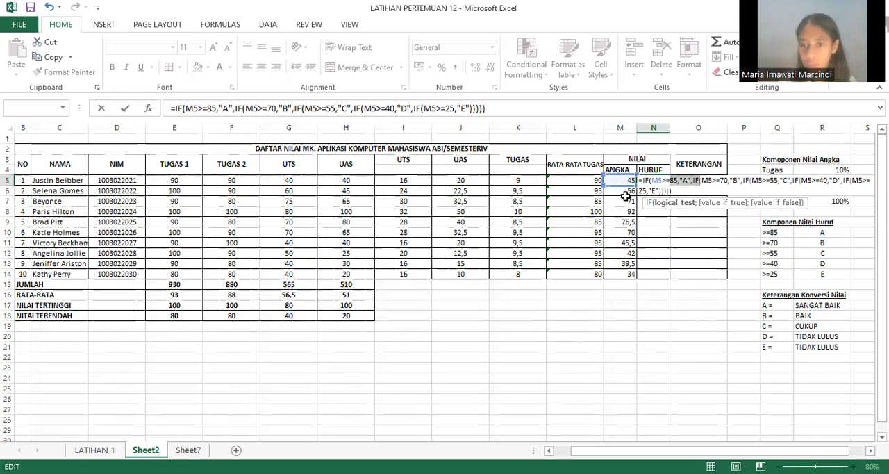
left_click(663, 181)
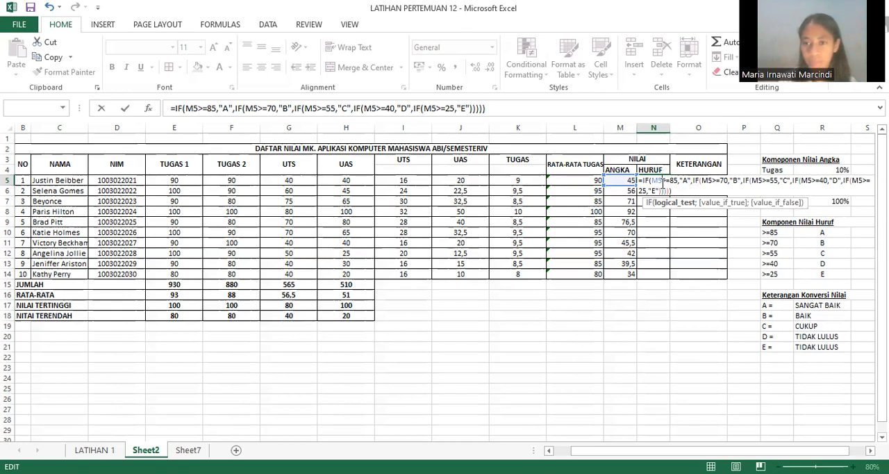
key("alt+Tab")
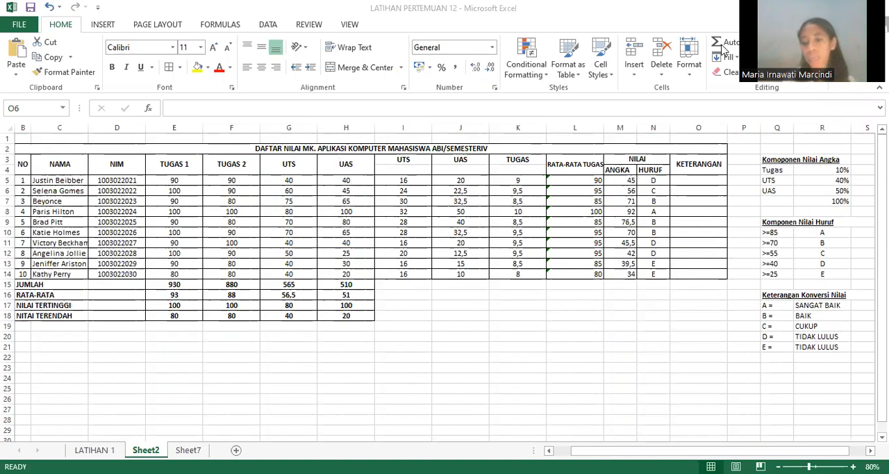
Step: Start an IF formula in O5, the first KETERANGAN cell, with the test N5="A"
left_click(684, 181)
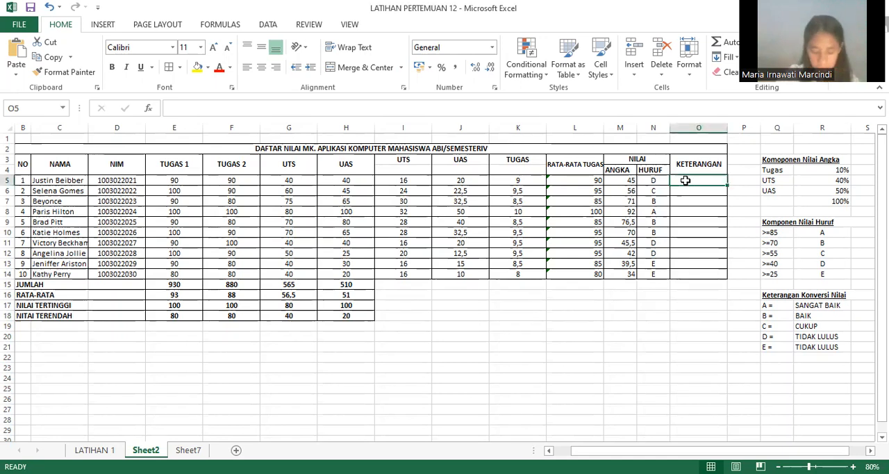
type("=")
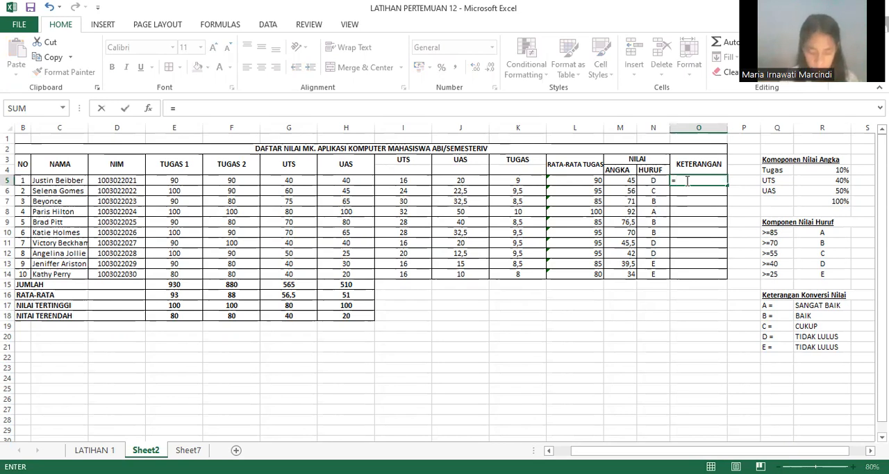
type("IF")
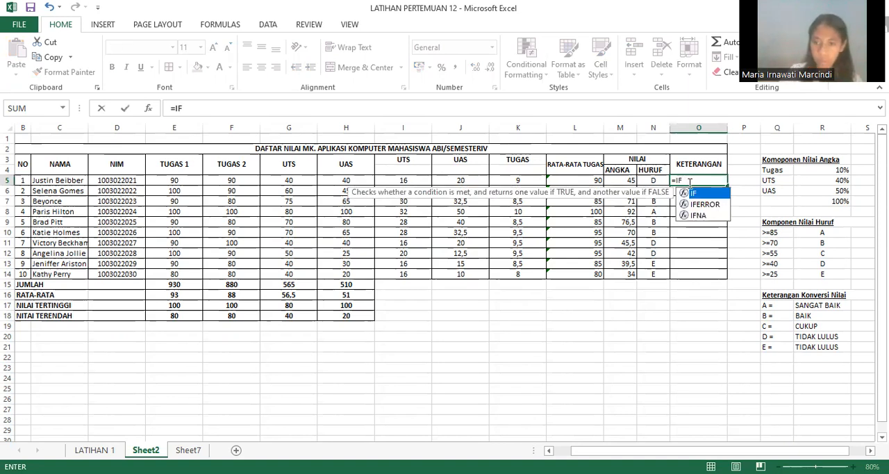
type("(")
left_click(651, 182)
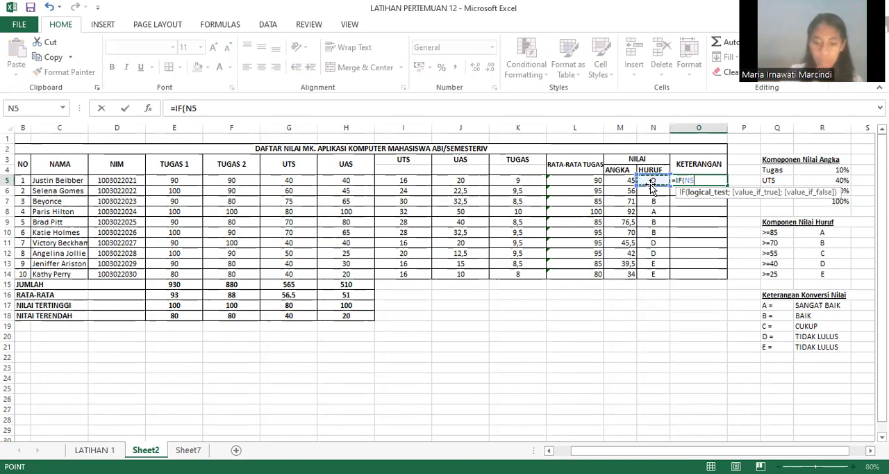
type("=")
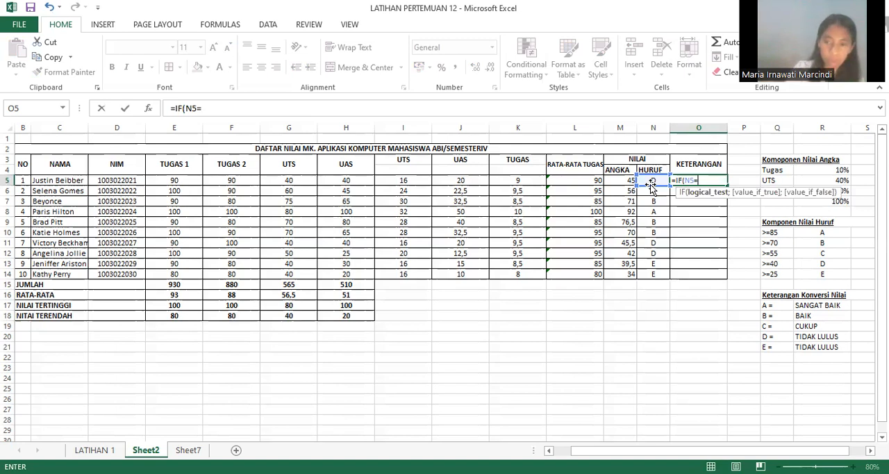
type("\"")
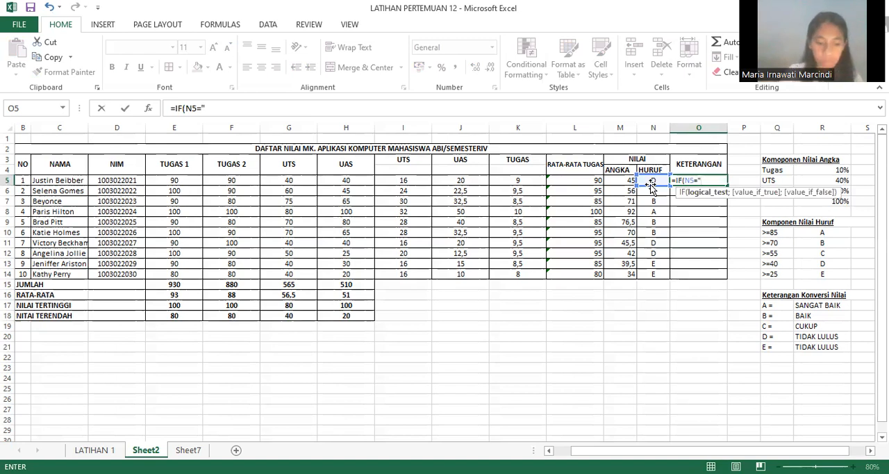
type("A")
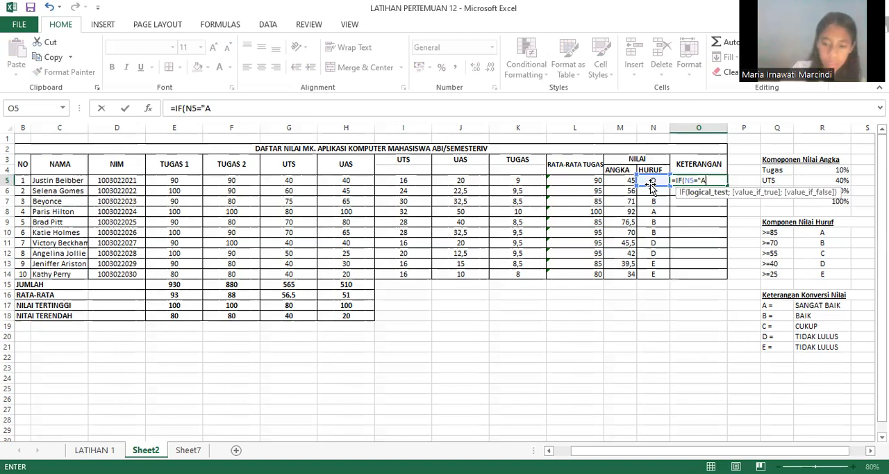
type("\"")
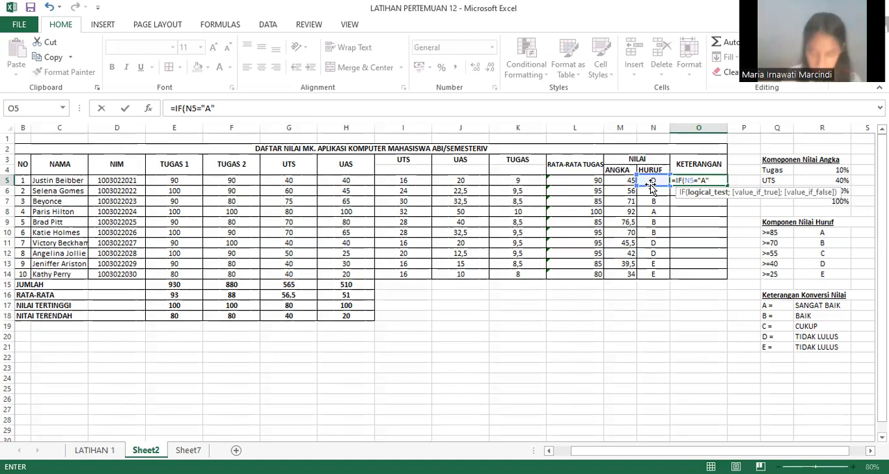
type(",")
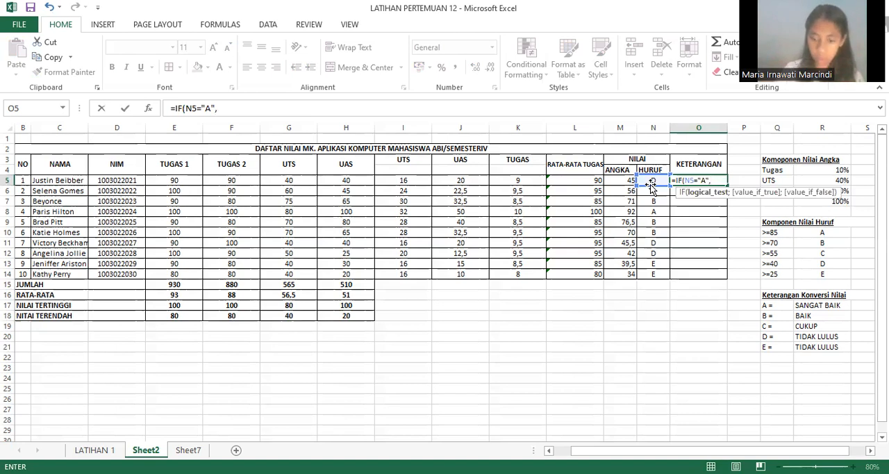
type("\"SA")
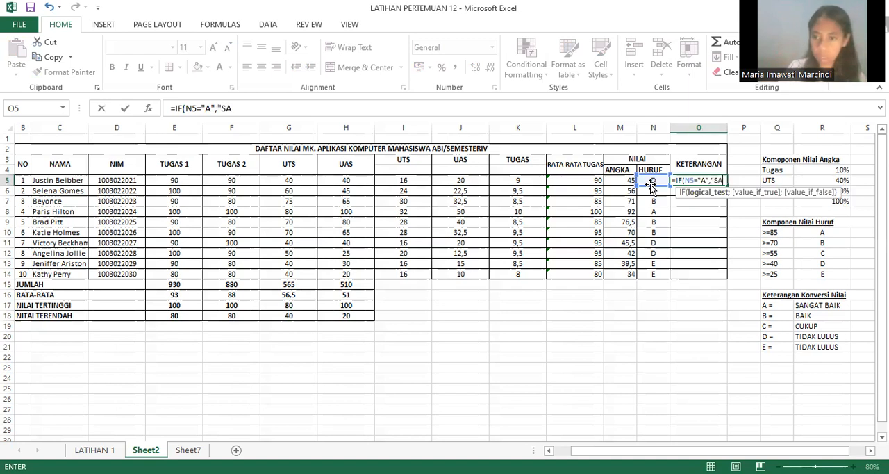
type("NGAT")
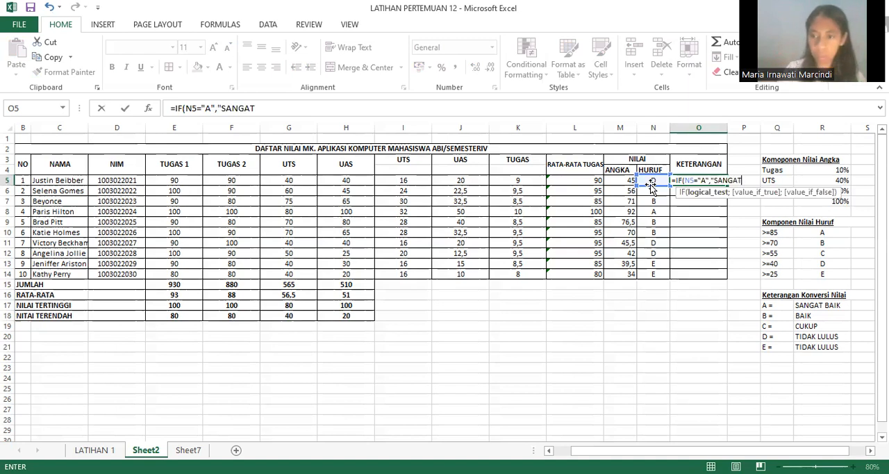
type(" BAIK\"")
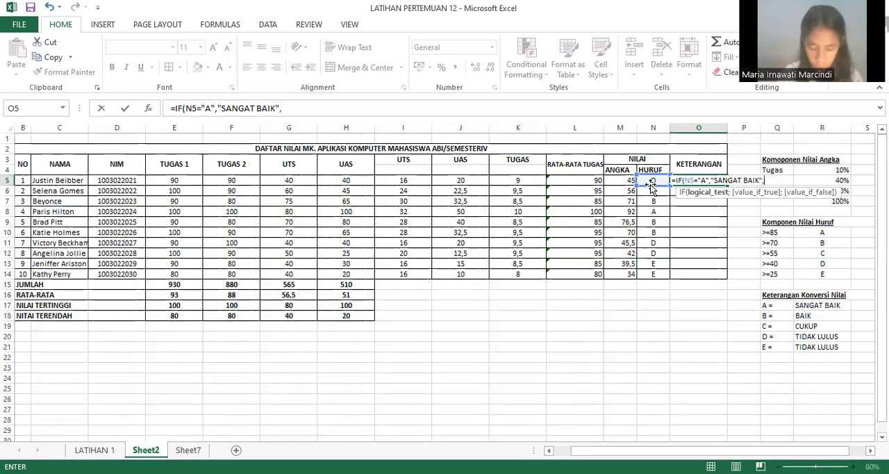
Step: Nest a second IF in the O5 formula with the test N5="B" and the result "BAIK"
type(",IF")
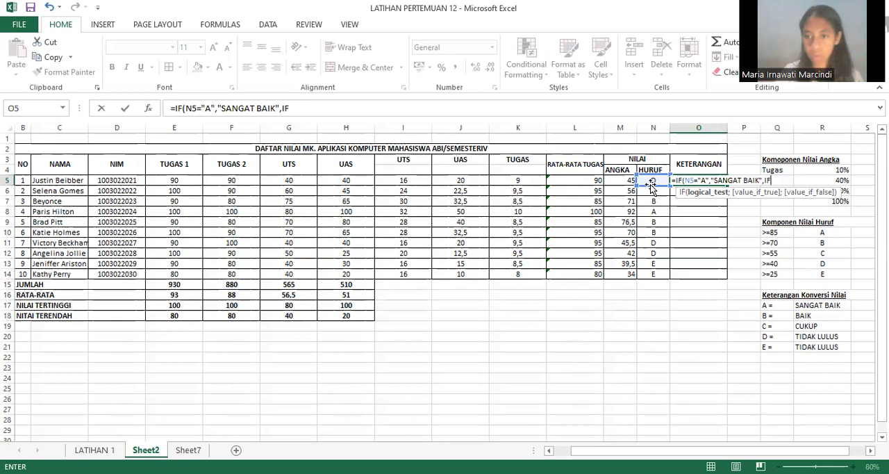
type("N")
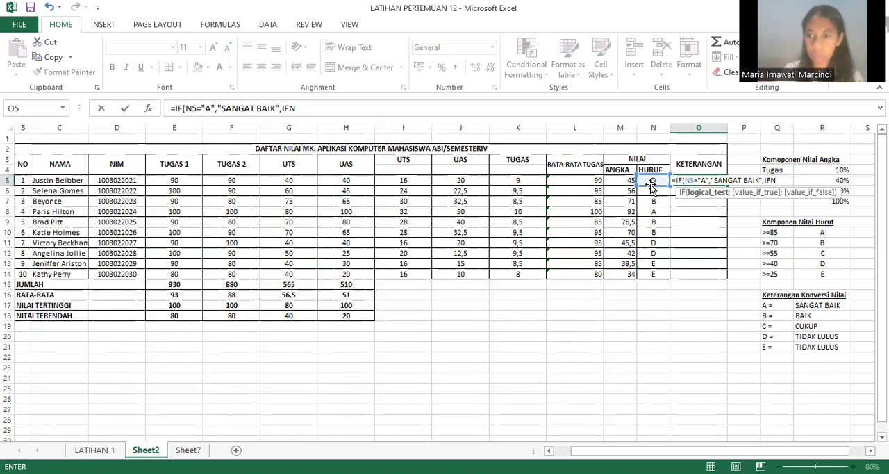
key("BackSpace")
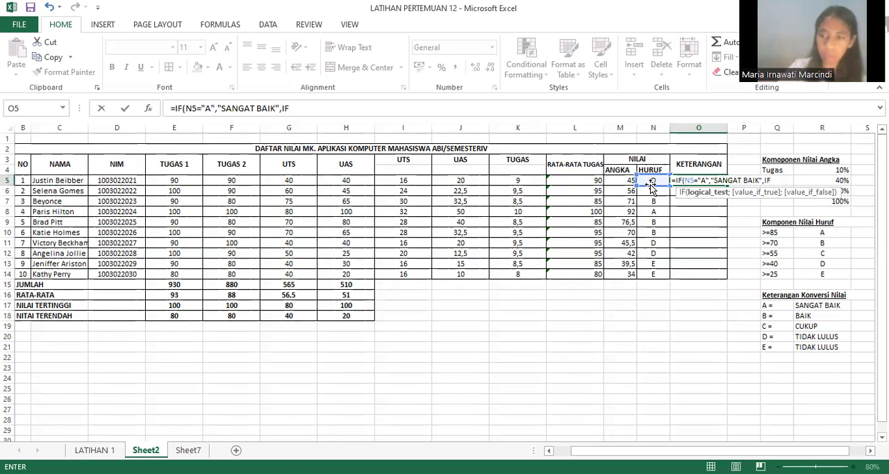
type("(")
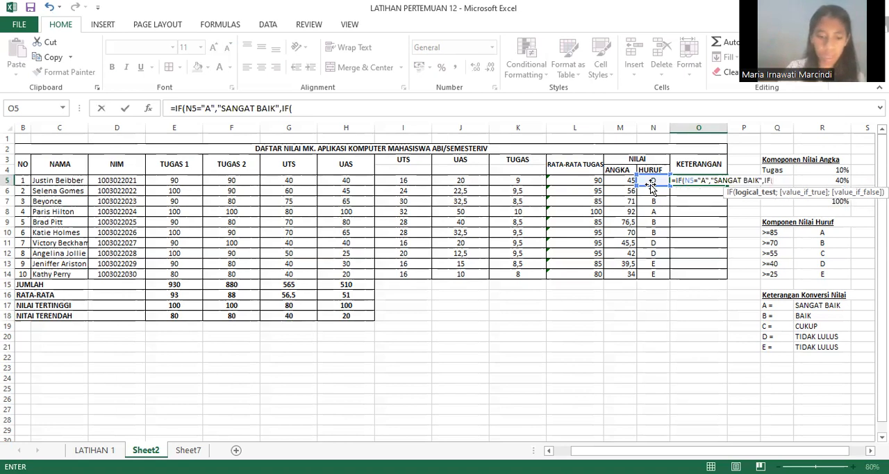
type("N5")
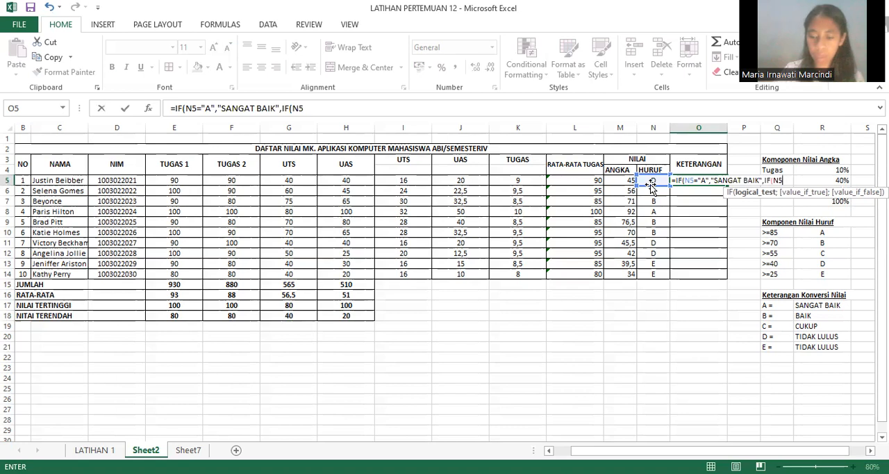
type("=")
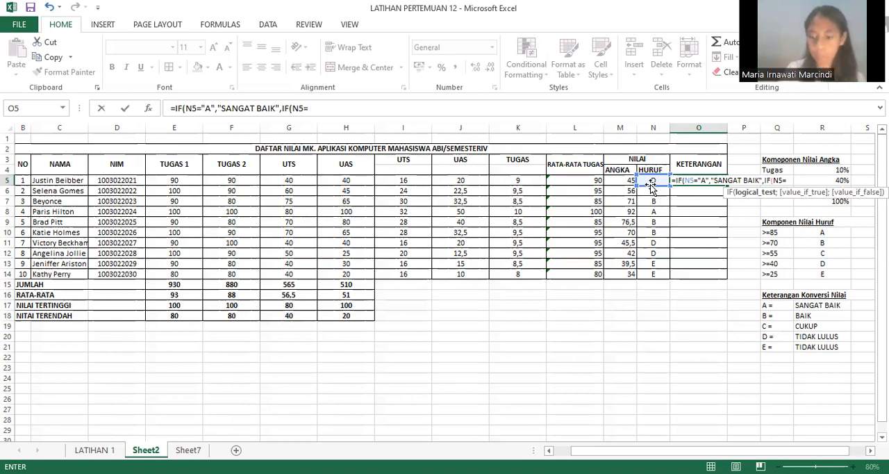
type("\"B\"")
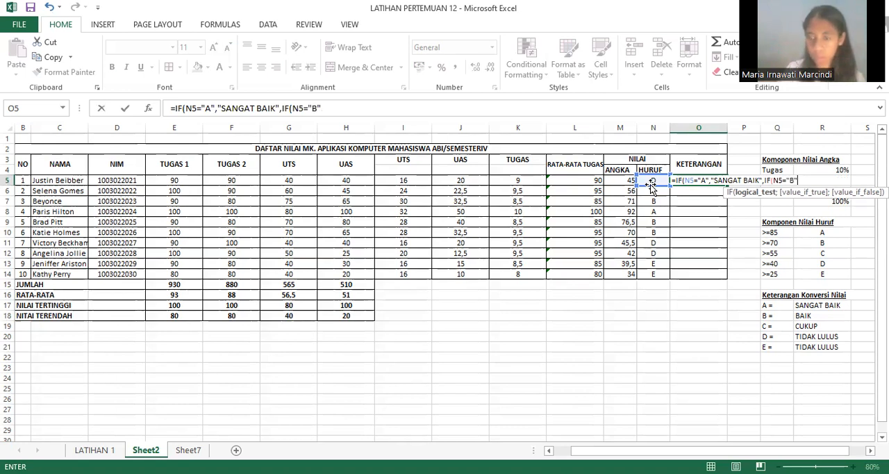
type(",")
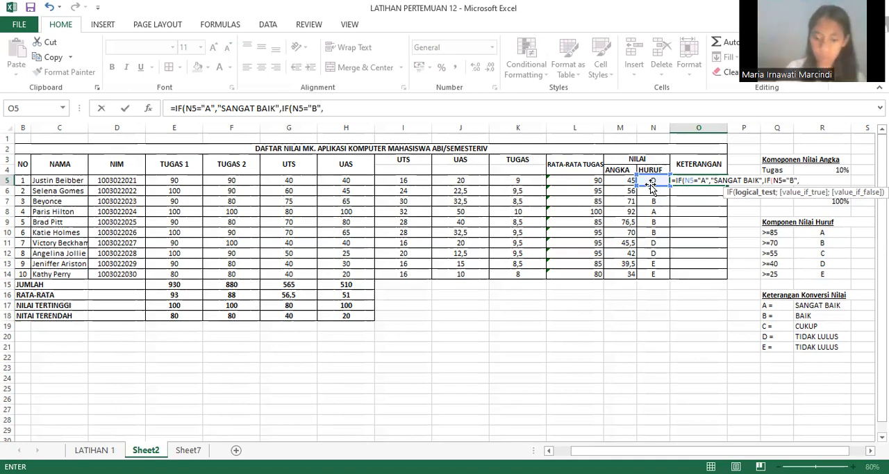
type("\"")
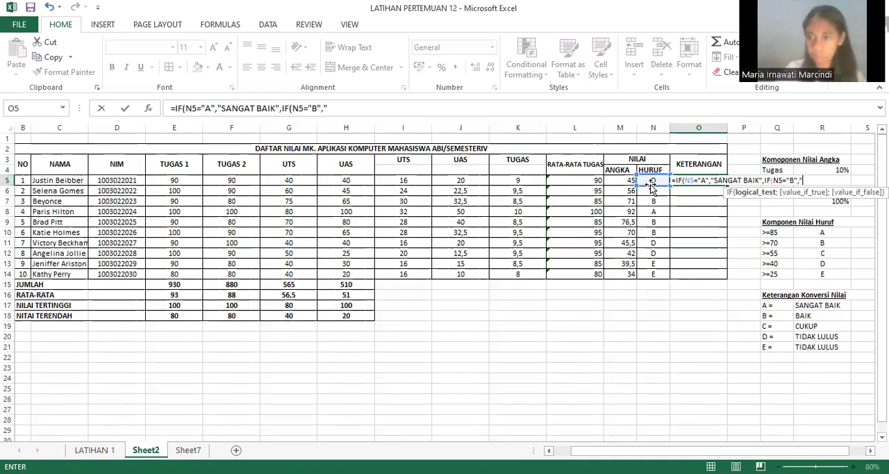
type("BAIK\"")
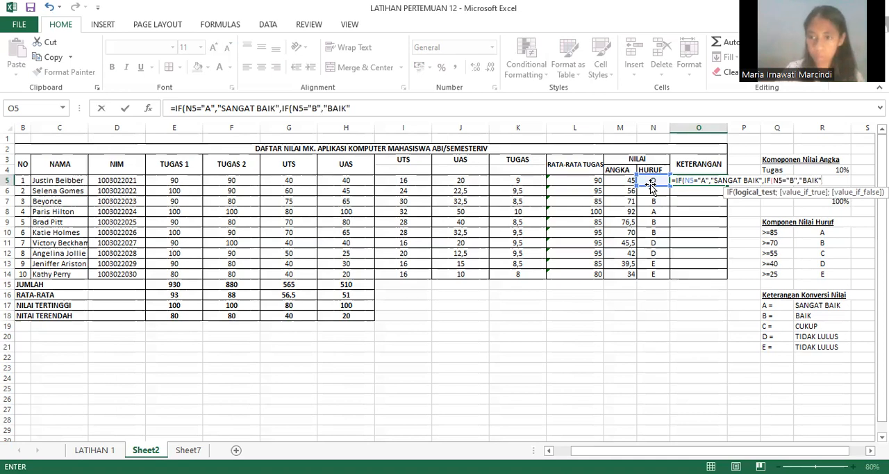
type(",")
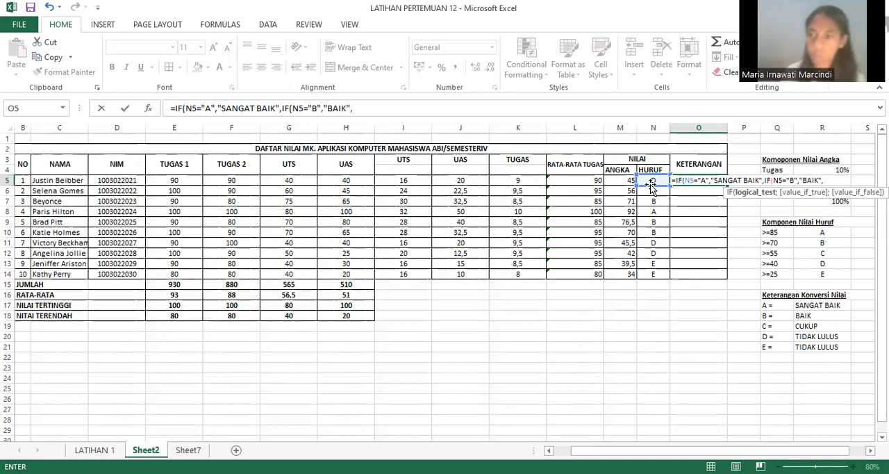
type("IF(")
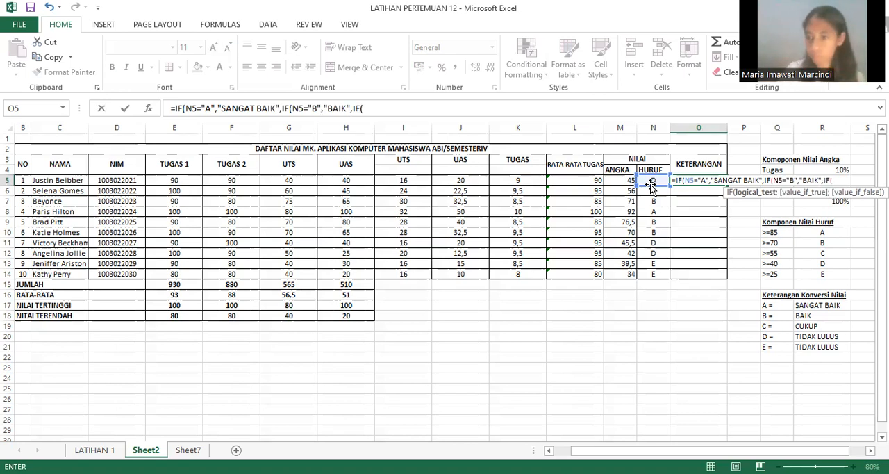
type("N5")
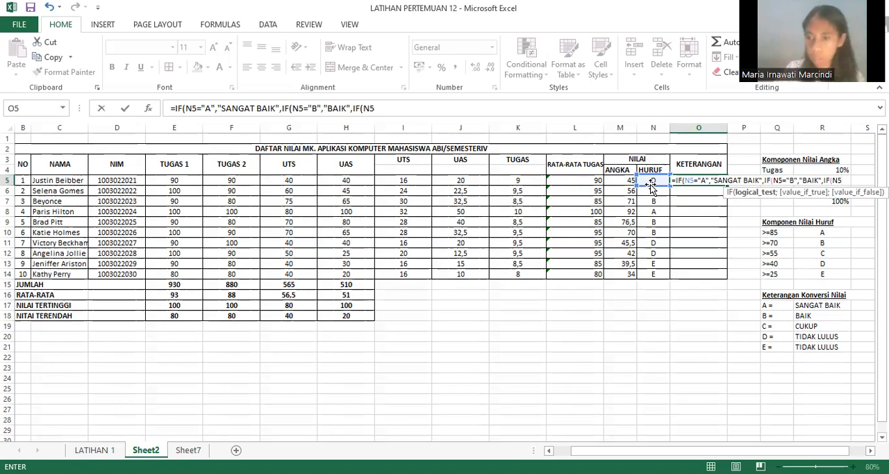
type("=")
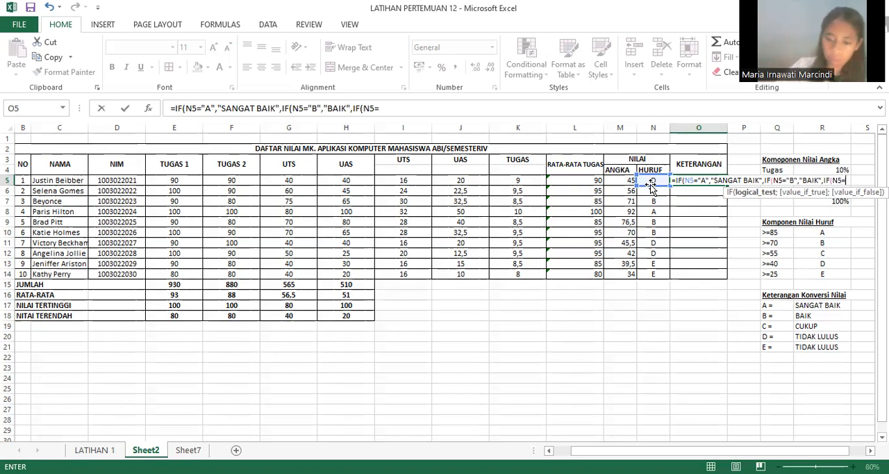
type("\"")
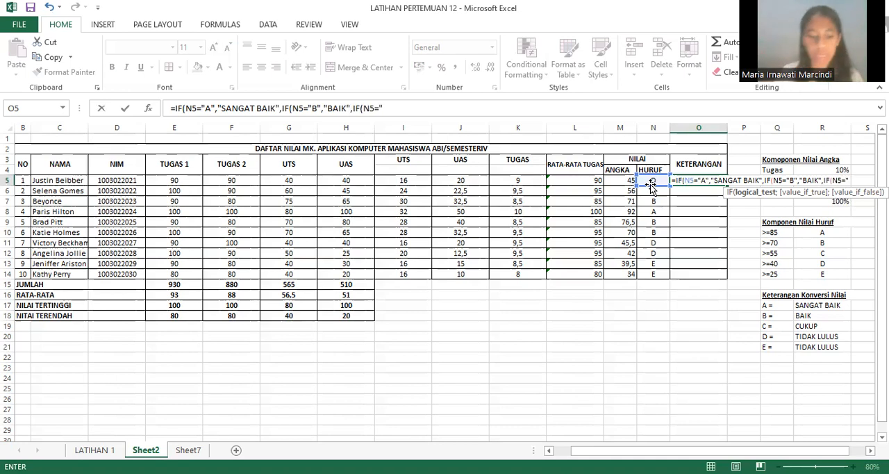
type("C")
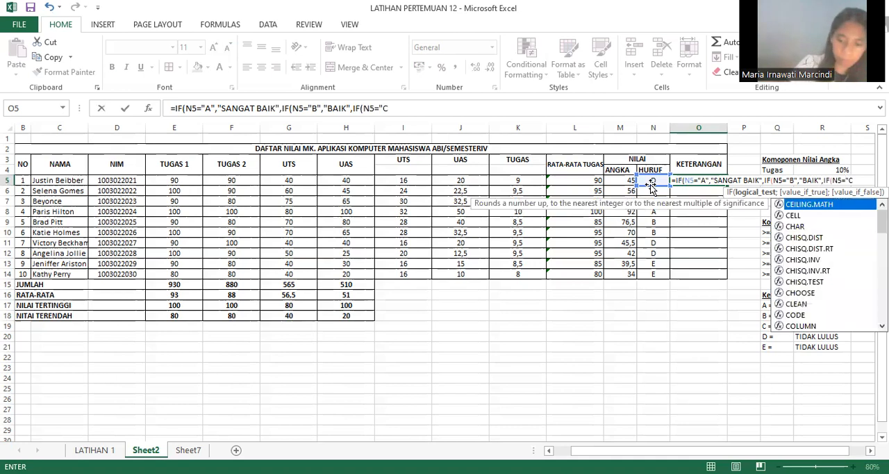
type("\"")
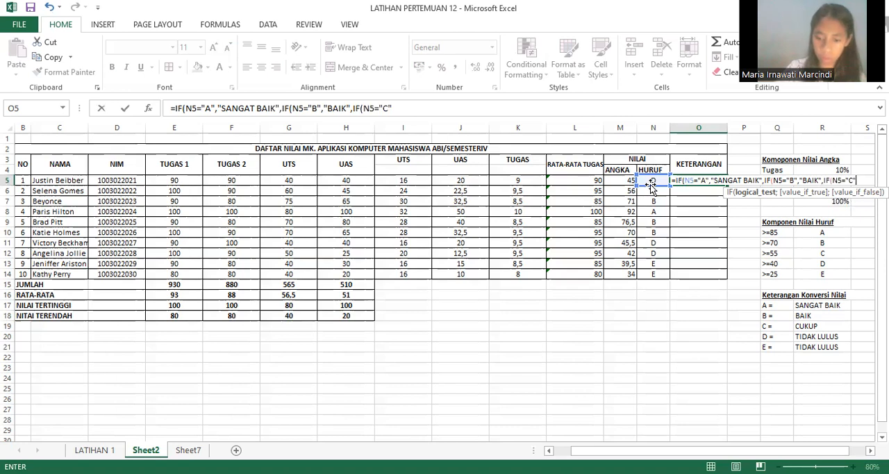
Step: Nest a third IF in the O5 formula with the test N5="C" and the result "CUKU"
type(",\"")
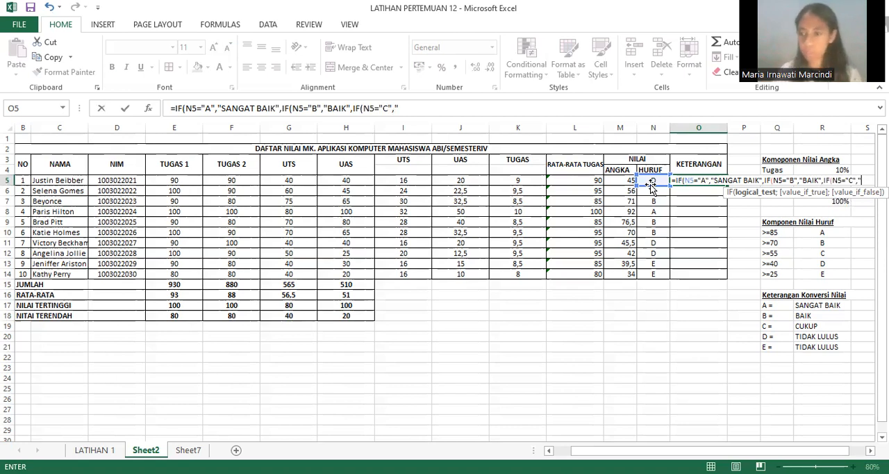
type("CUKU\"")
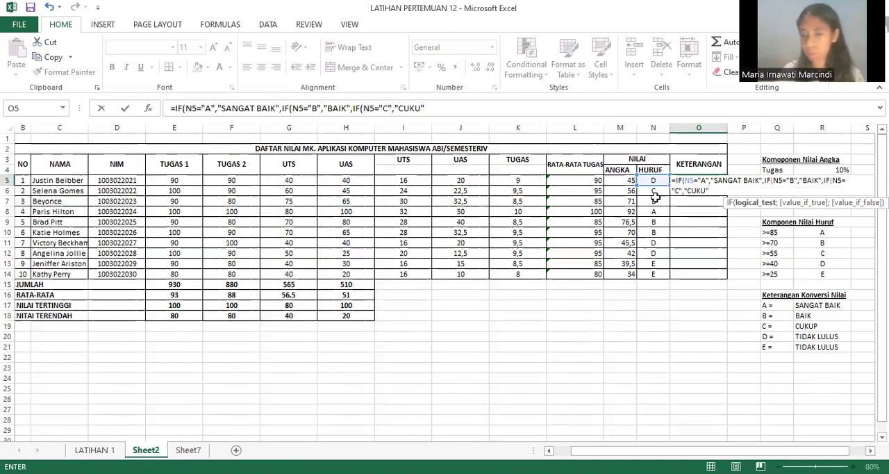
type(",")
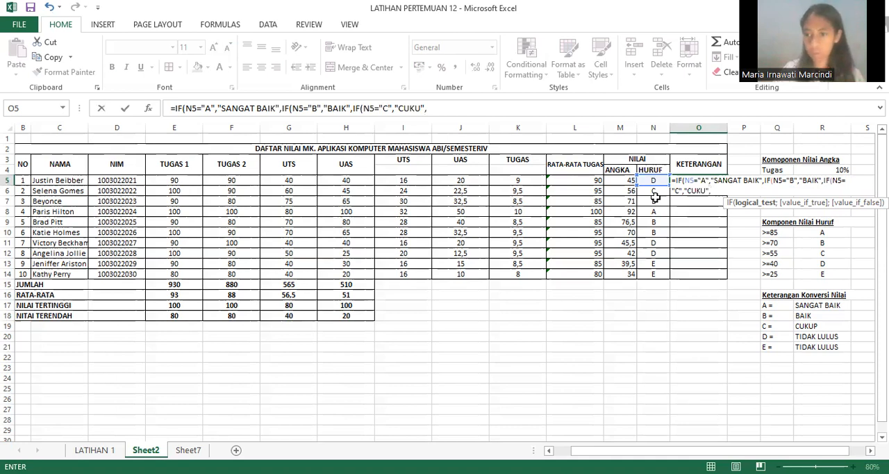
type("IF")
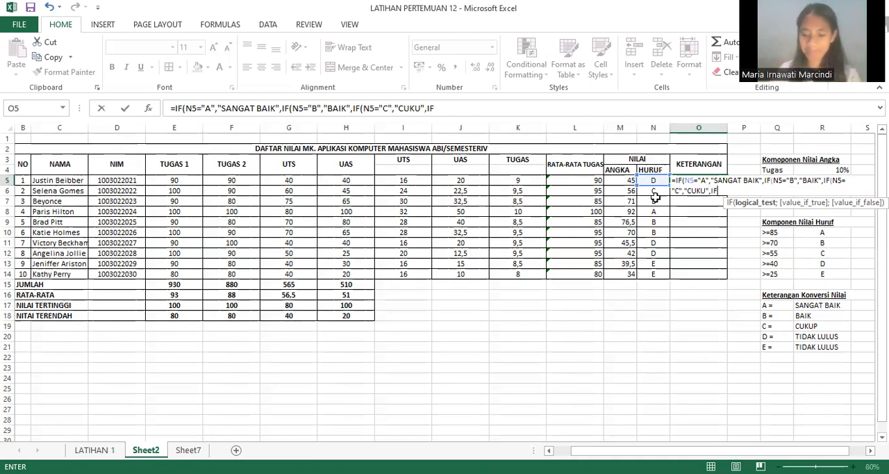
type("(")
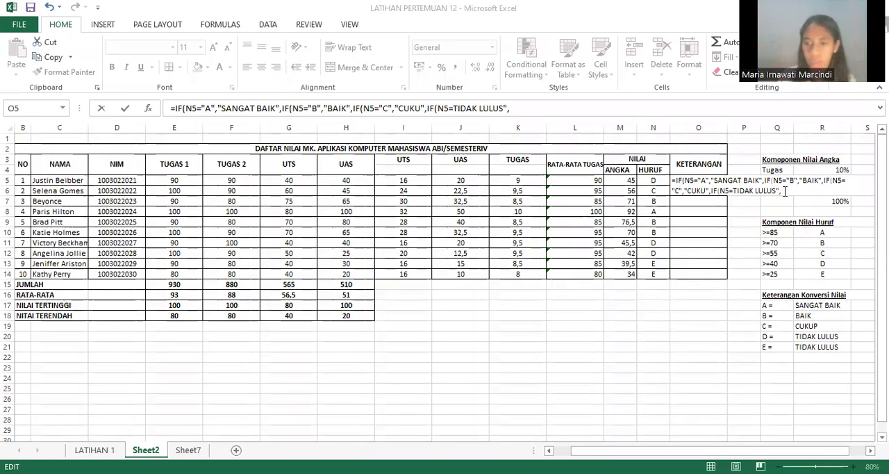
Step: Nest a fifth IF in the O5 formula with the test N5="E" and the result "TIDAK LULUS"
left_click(785, 191)
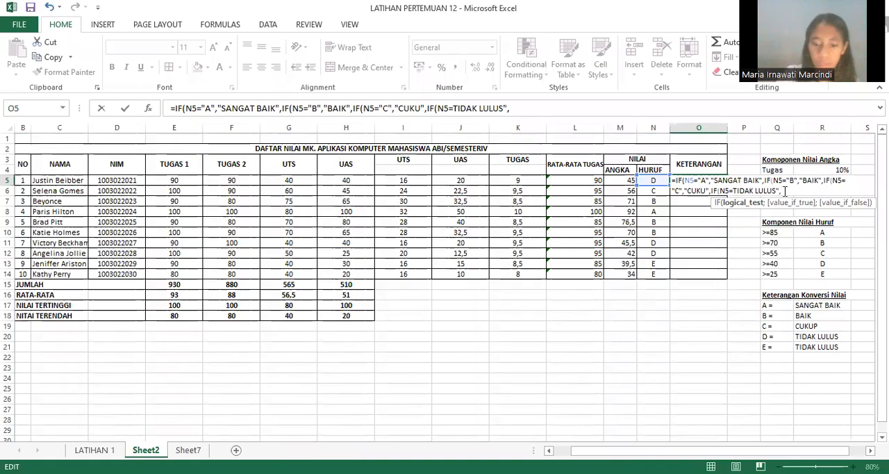
type("IF(")
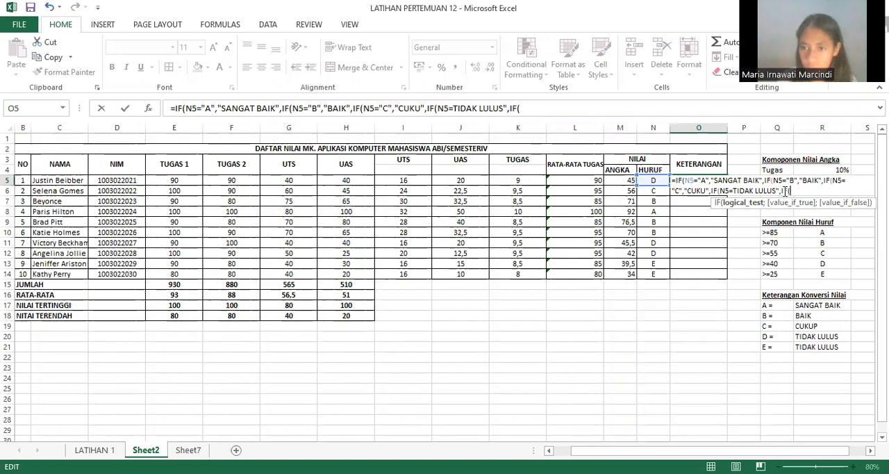
type("N")
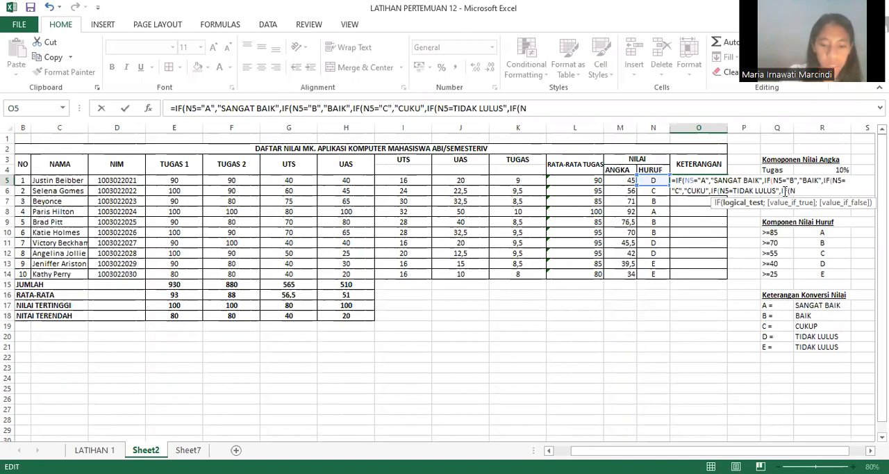
type("5=")
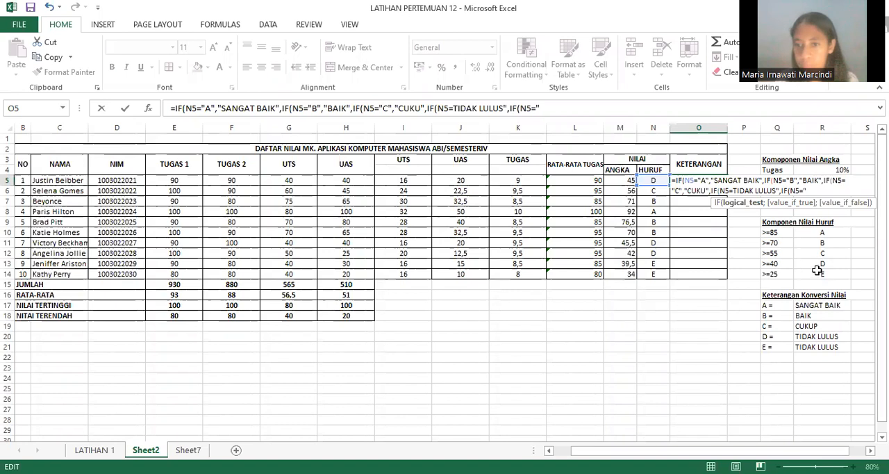
type("\"E\"")
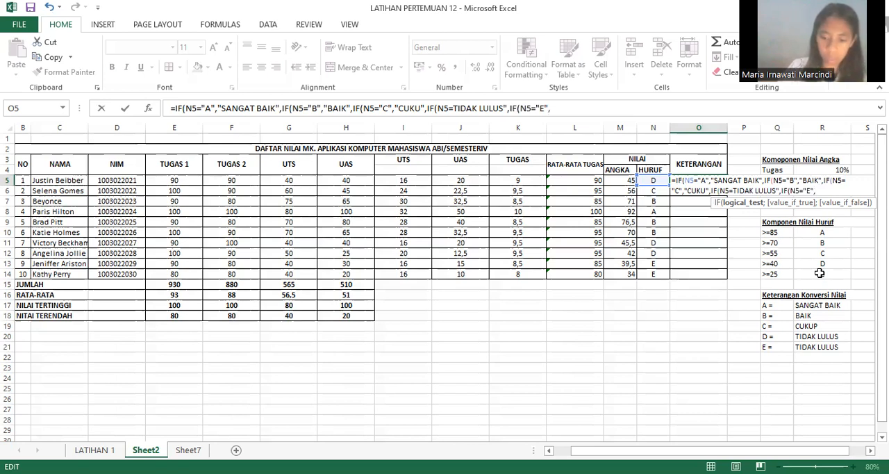
type(",\"TIDAK")
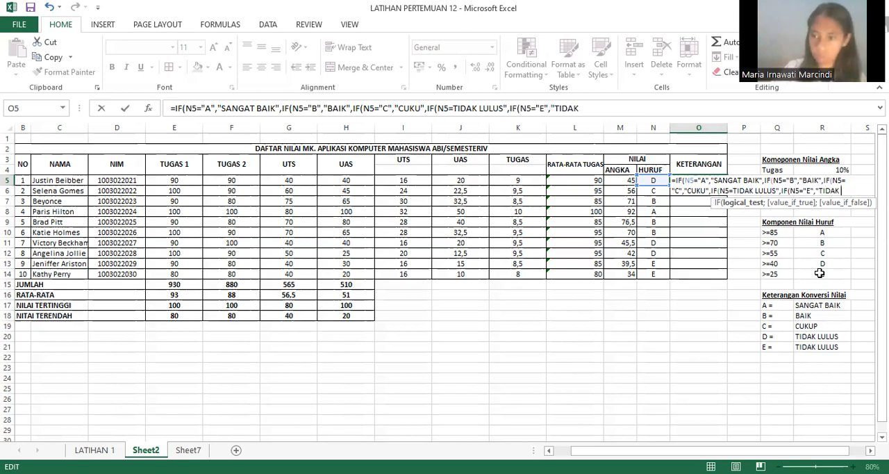
type(" LULUS\"")
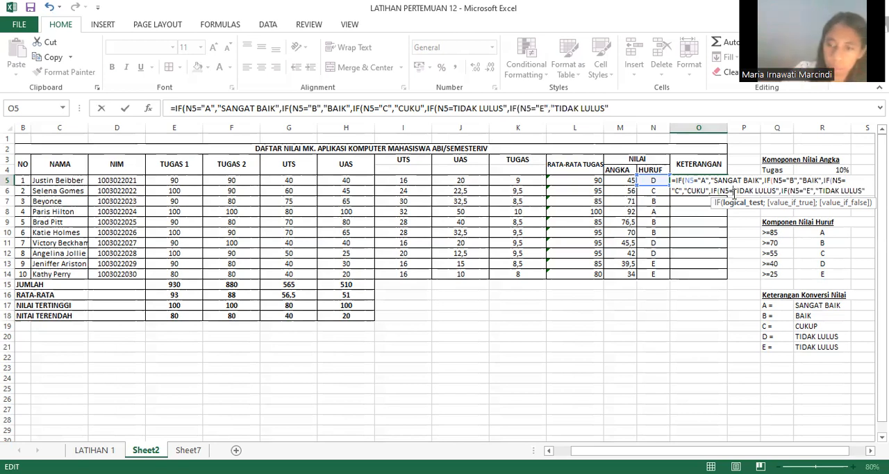
Step: Correct the fourth IF in the O5 formula so its test is N5="D" and its result is "TIDAK LULUS"
type("\"")
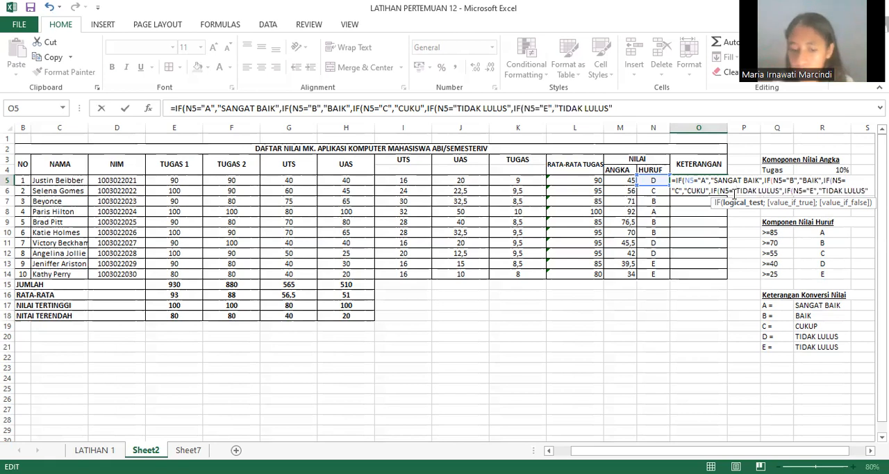
type("D")
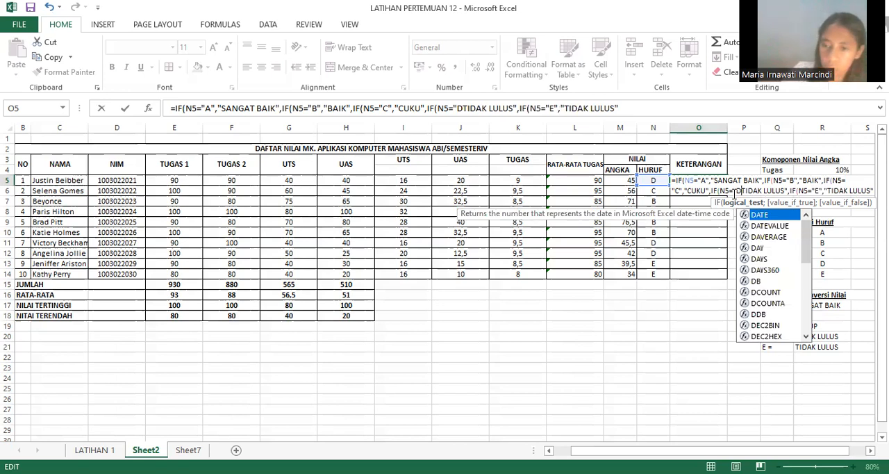
type("\",")
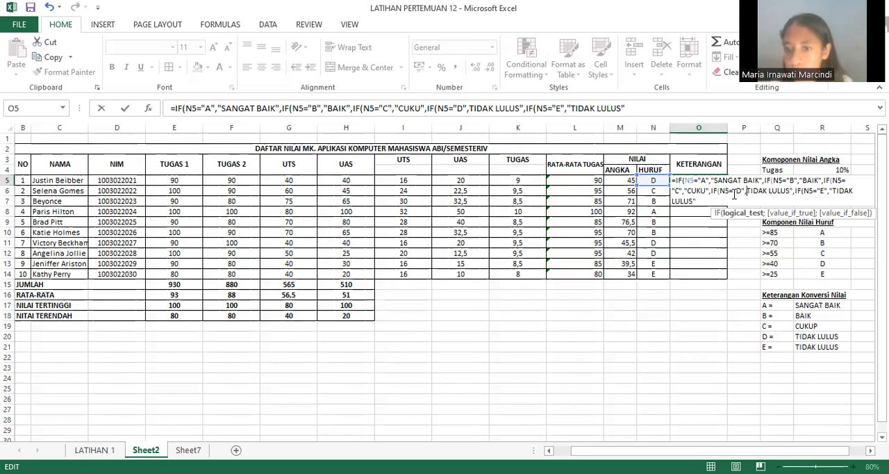
type("\"")
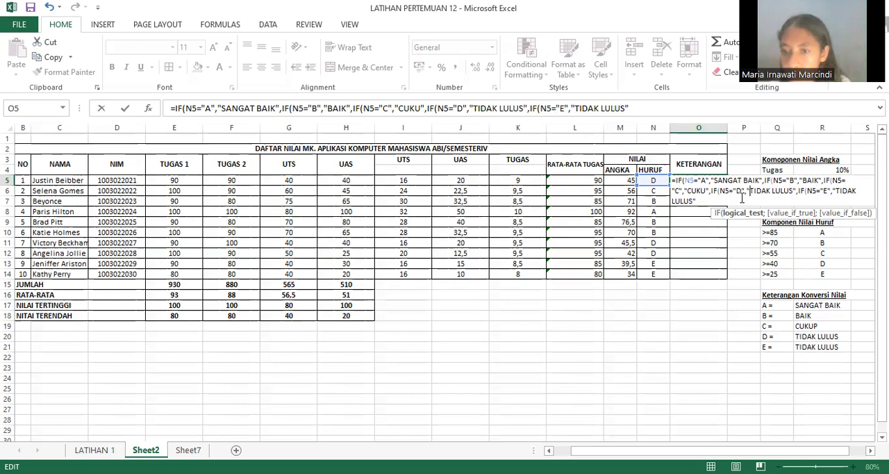
Step: End the O5 formula with a comma and five closing parentheses, and try to enter it
left_click(842, 197)
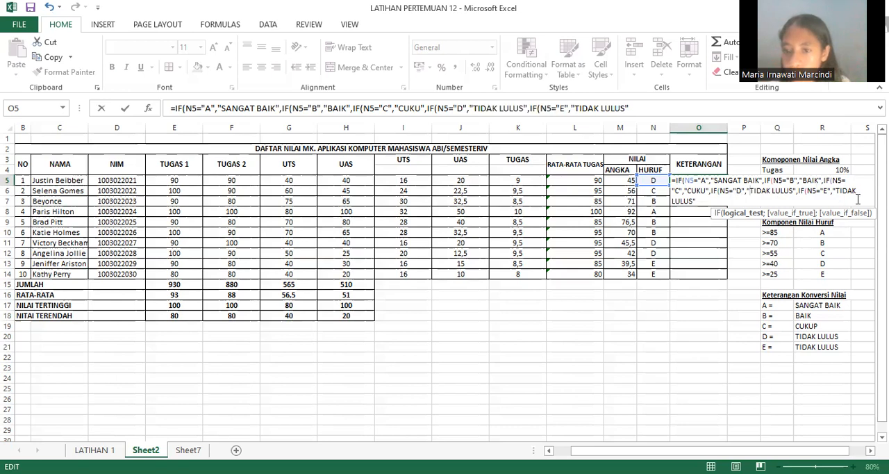
left_click(700, 202)
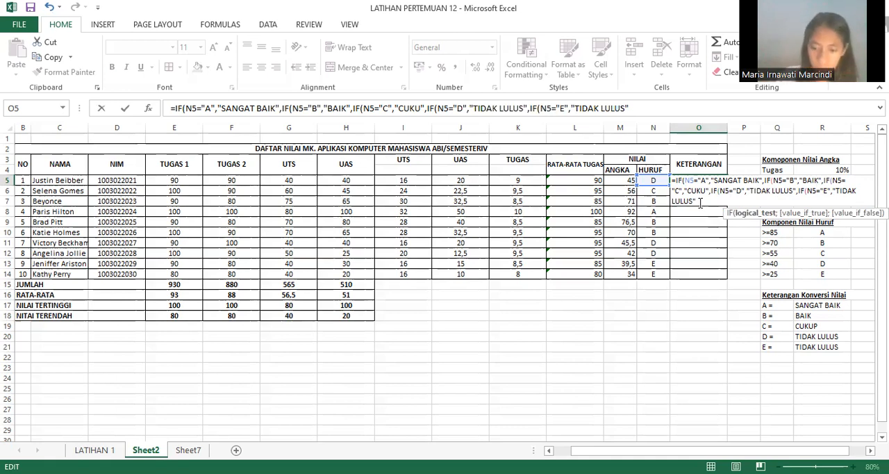
type(",)")
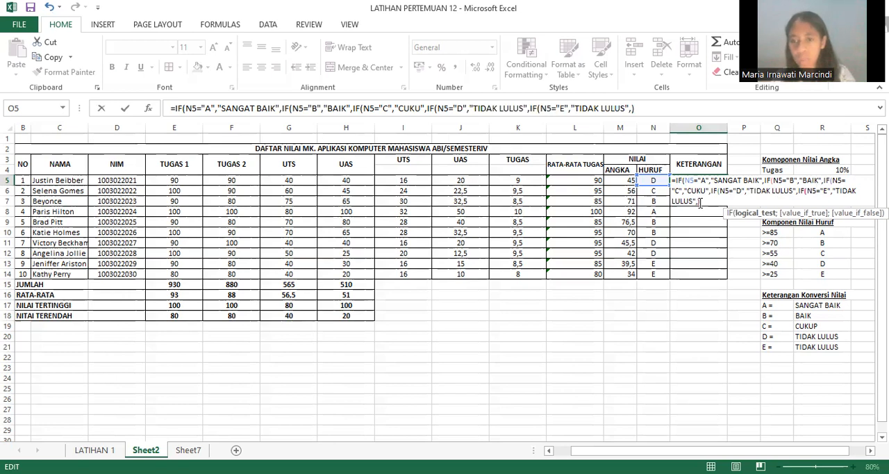
type(")))")
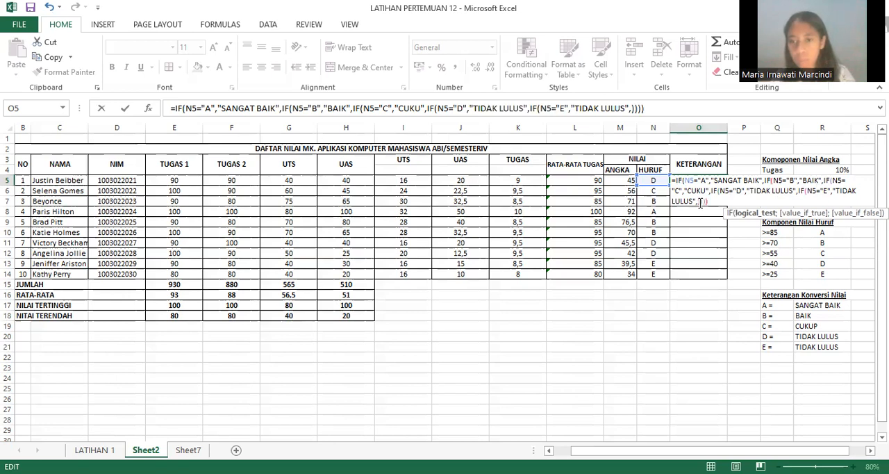
type(")")
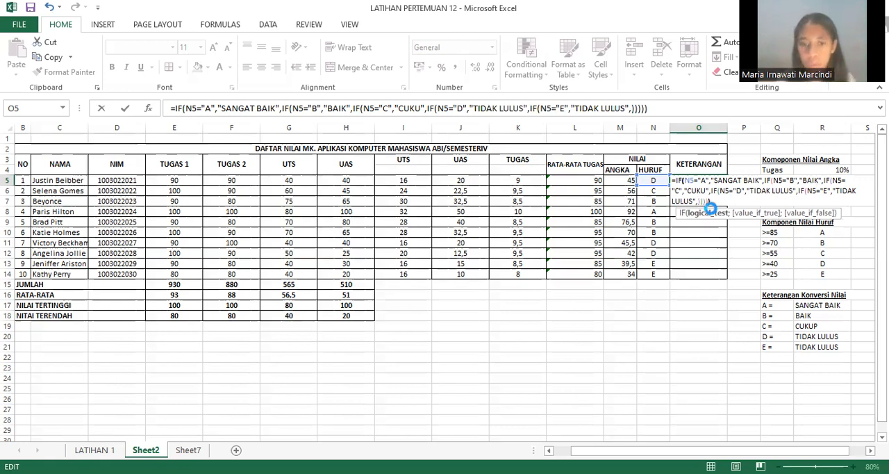
key("Return")
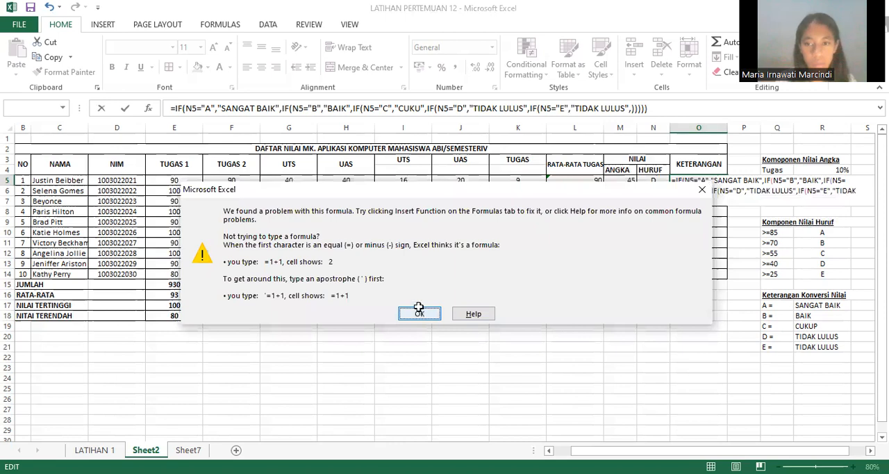
left_click(419, 312)
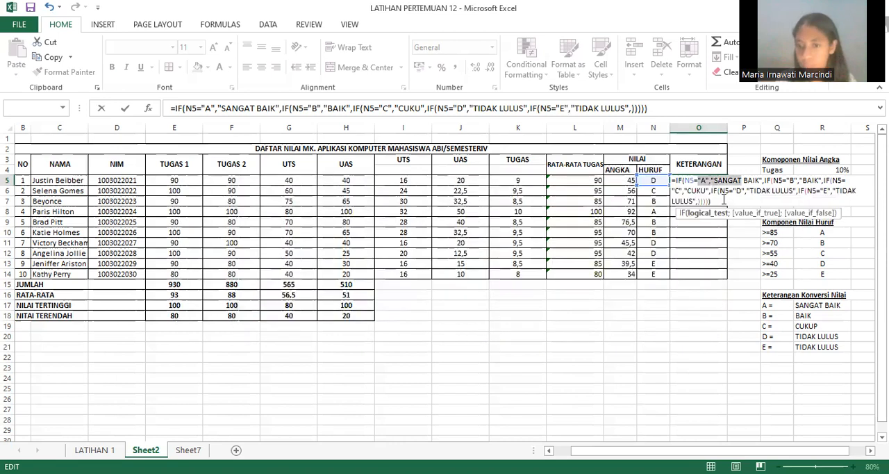
left_click(702, 208)
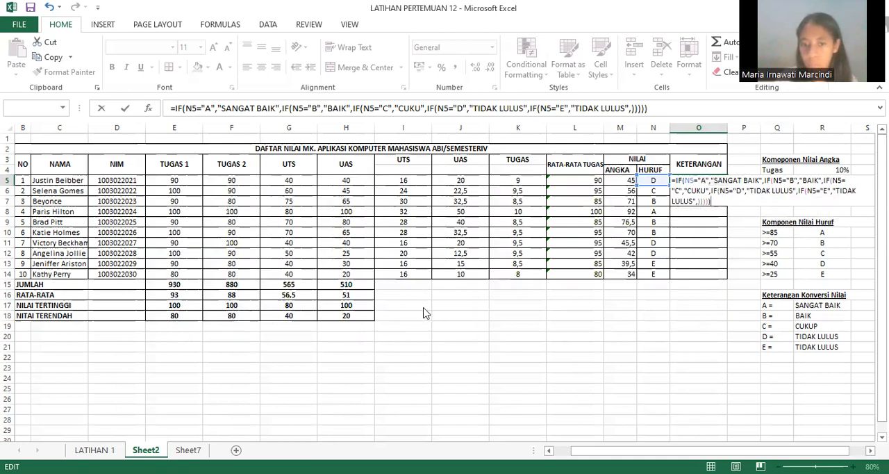
key("Return")
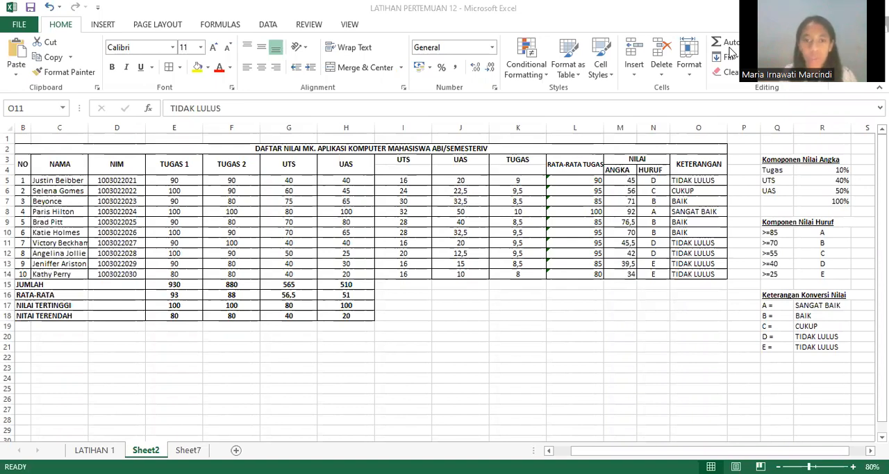
Step: Try to cut the whole column I, which holds the weighted UTS scores
left_click(404, 170)
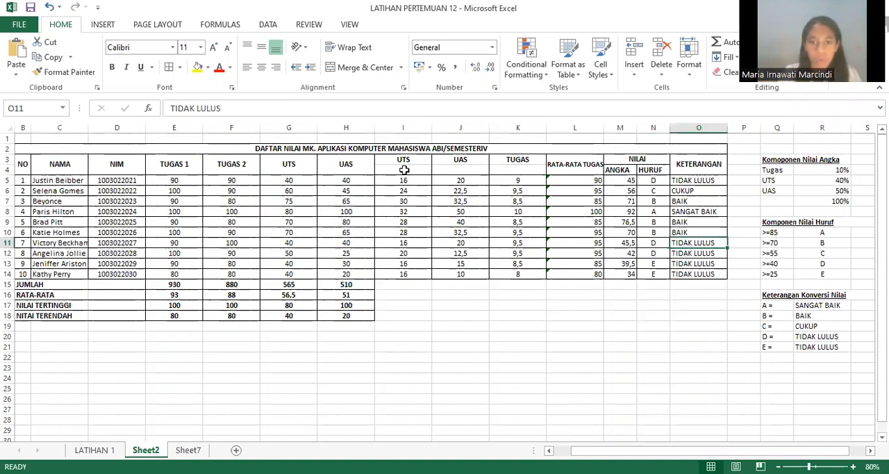
left_click(404, 170)
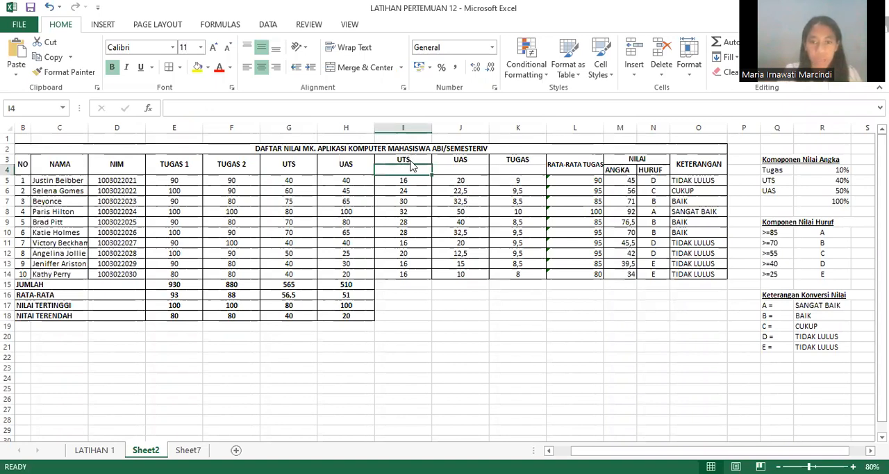
right_click(397, 126)
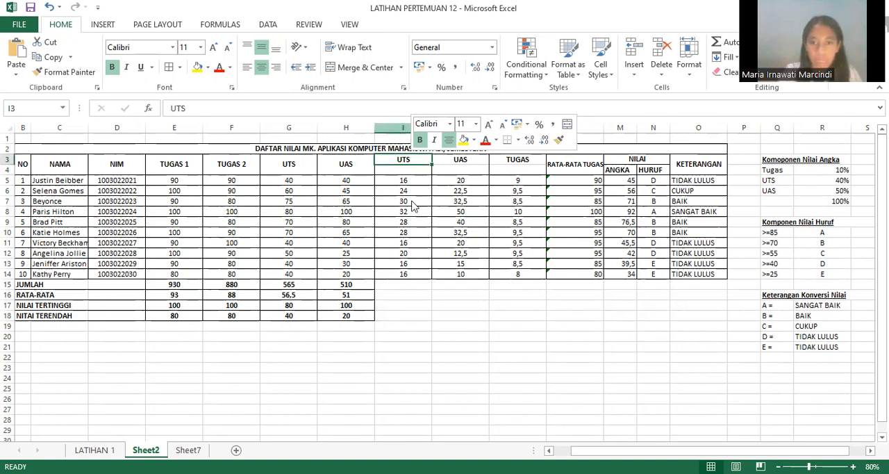
right_click(402, 129)
left_click(427, 140)
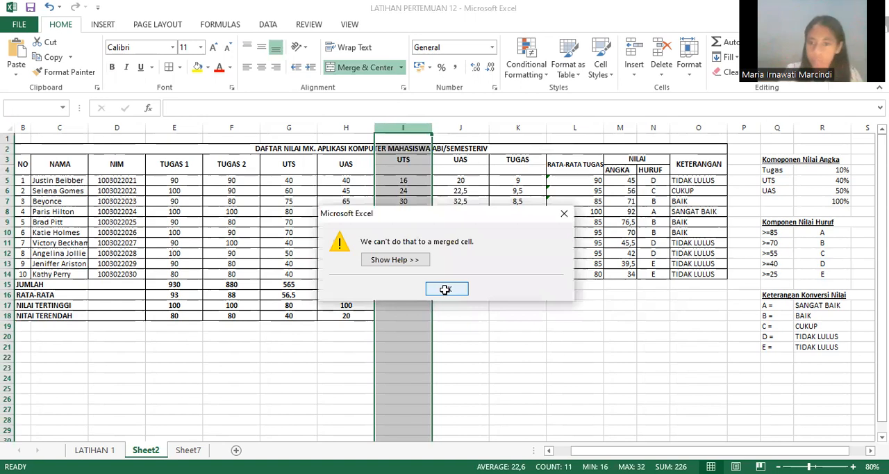
left_click(447, 291)
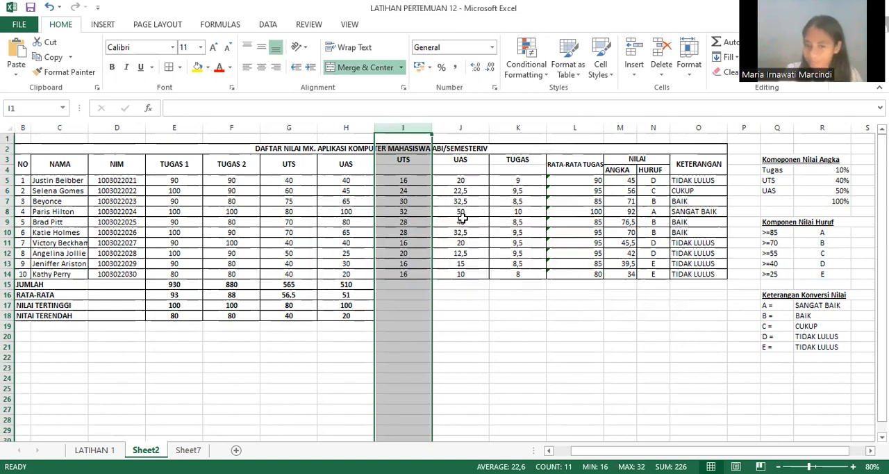
Step: Cut the weighted UAS range J3:J14 and clear the UAS heading in J3
left_click(461, 220)
left_click(446, 160)
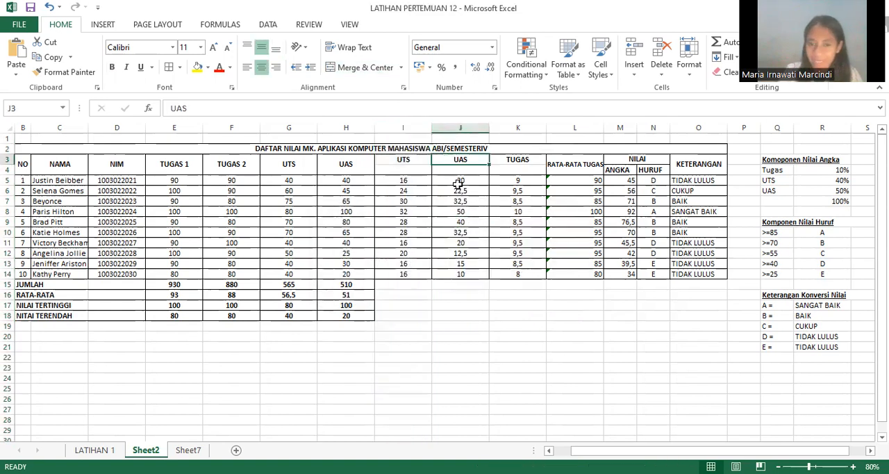
left_click(461, 272, "shift")
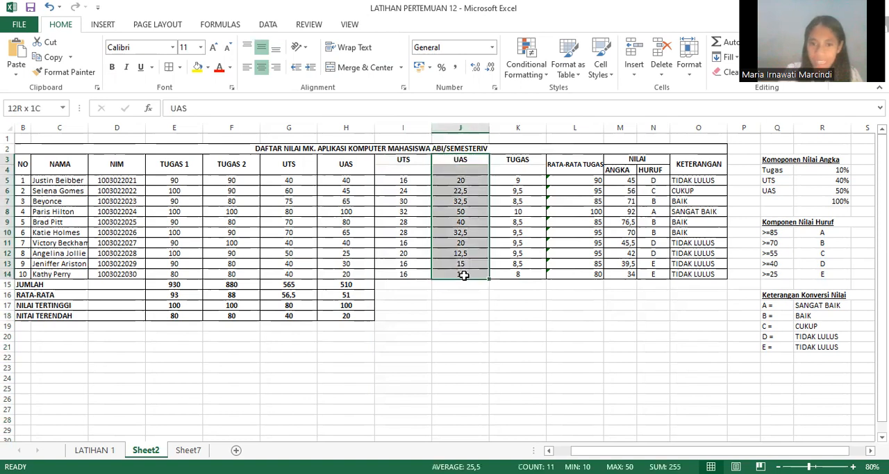
right_click(461, 197)
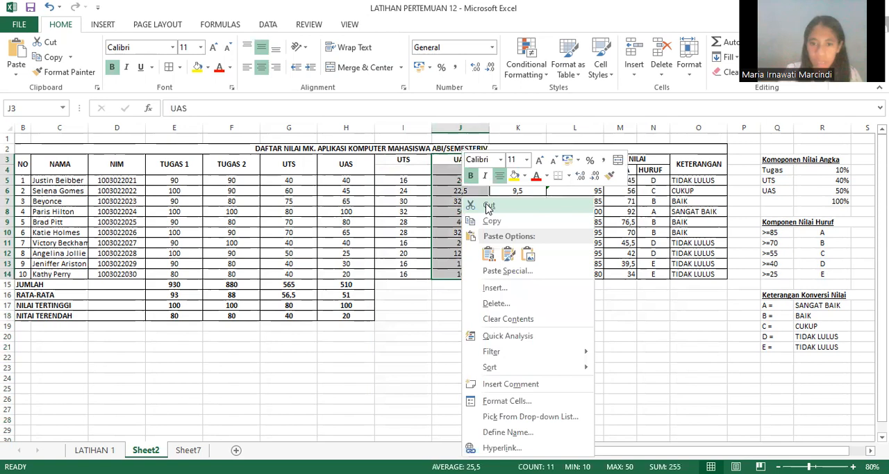
left_click(489, 205)
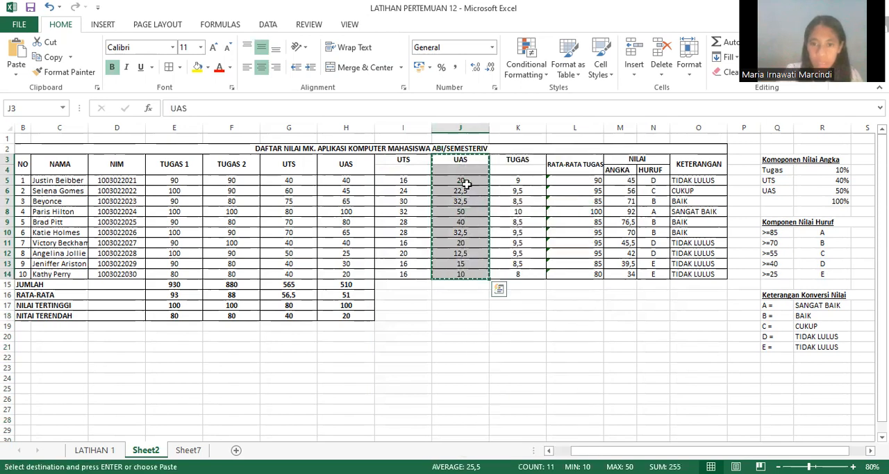
key("BackSpace")
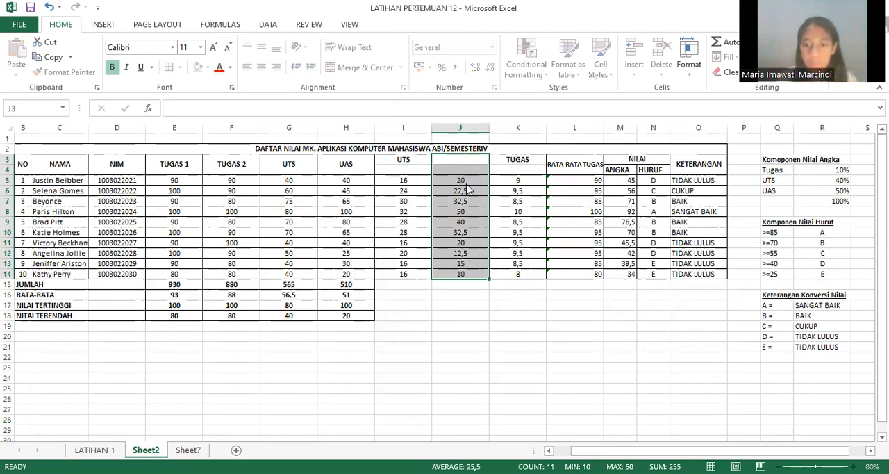
right_click(467, 185)
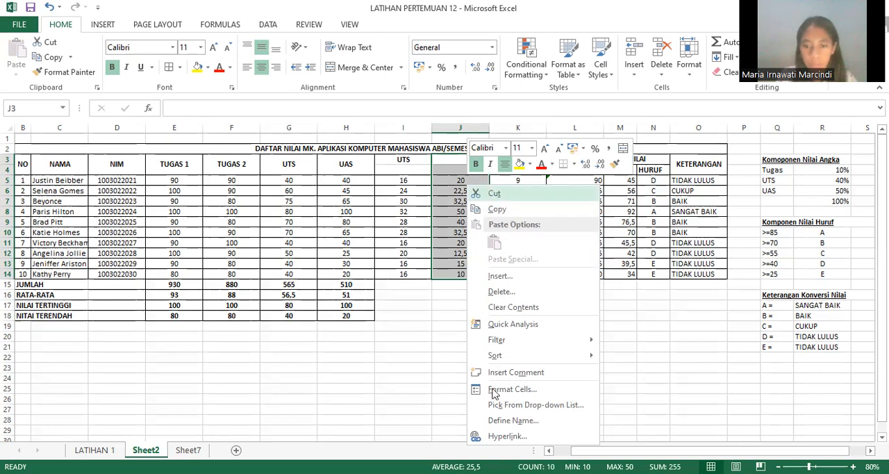
left_click(494, 193)
right_click(471, 210)
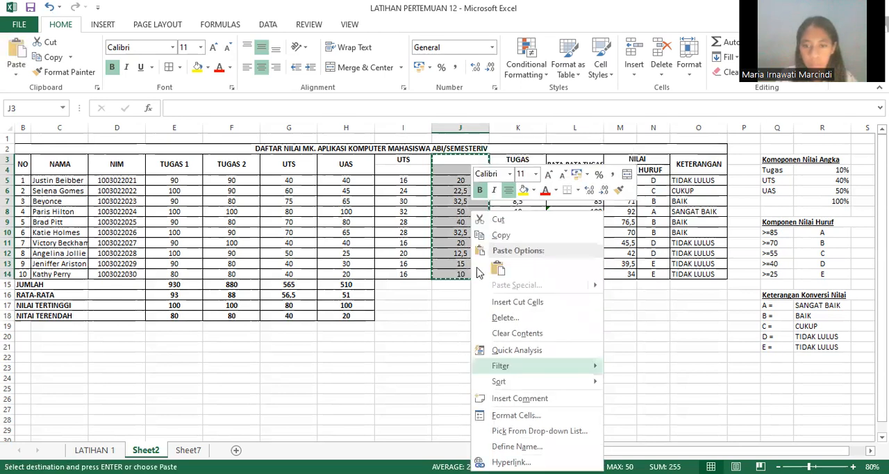
Step: Clear the weighted UAS scores in J6 and J5 one cell at a time
left_click(462, 190)
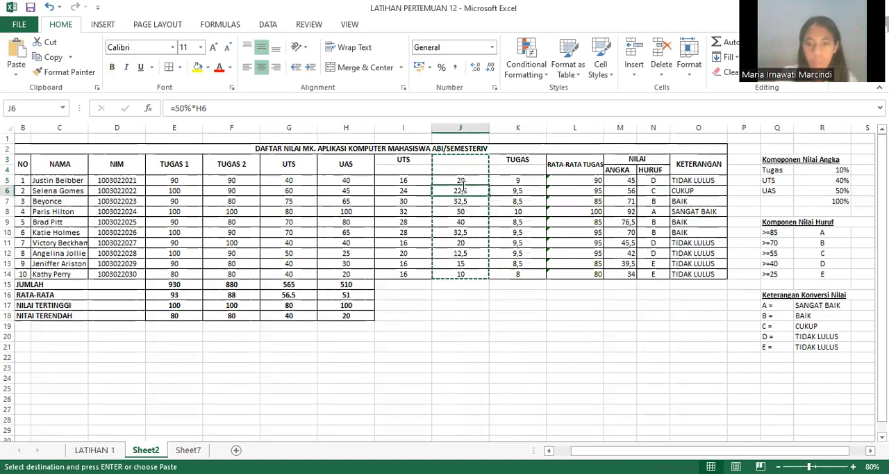
key("BackSpace")
left_click(462, 179)
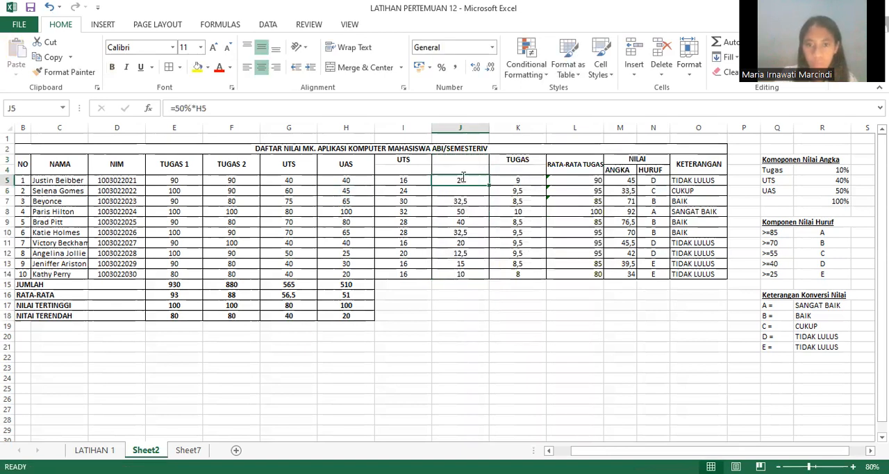
key("BackSpace")
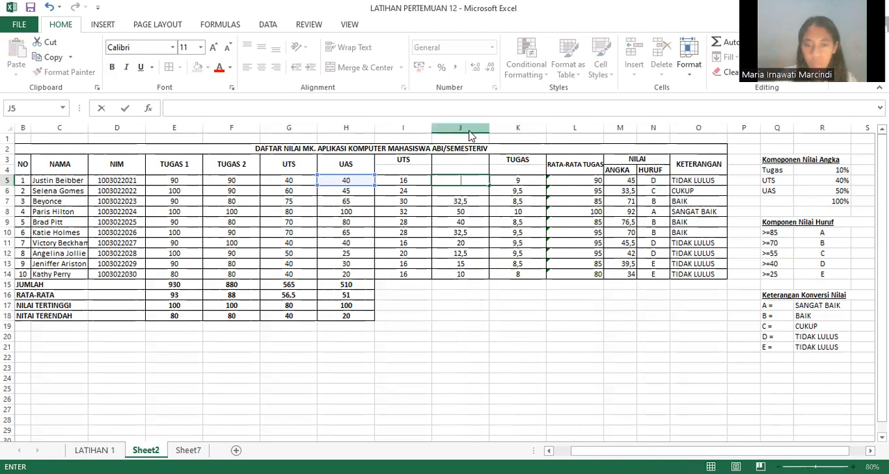
Step: Delete the whole column J, which holds the weighted UAS scores
left_click(461, 128)
left_click_drag(489, 135, 502, 142)
right_click(462, 127)
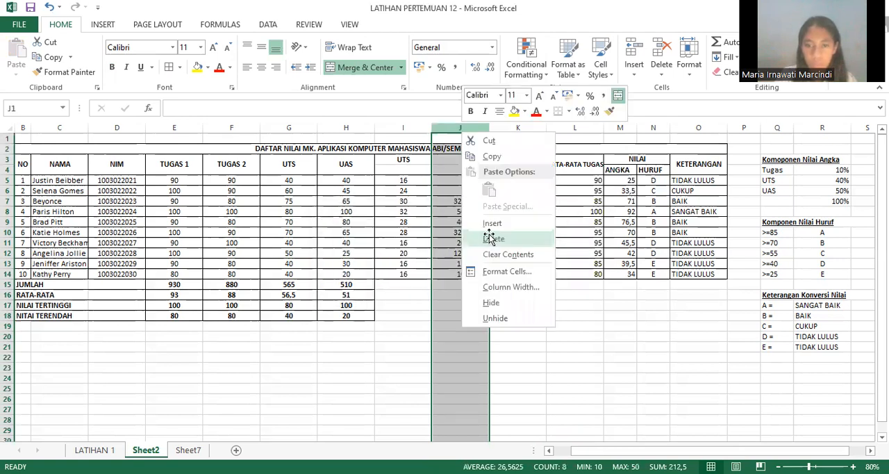
left_click(490, 238)
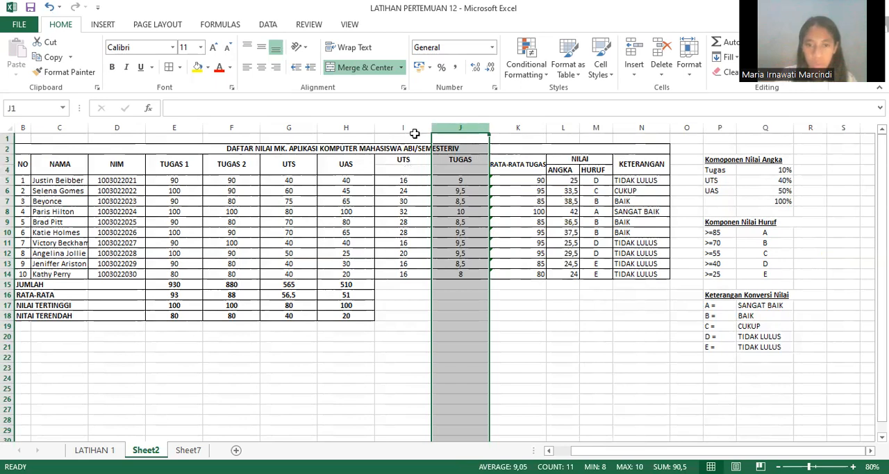
Step: Delete the whole weighted TUGAS column J and the whole weighted UTS column I
key("ctrl+z")
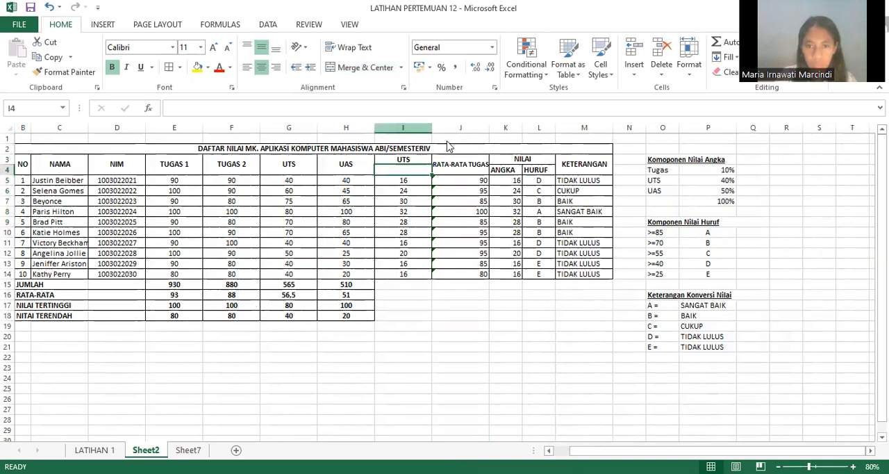
right_click(417, 130)
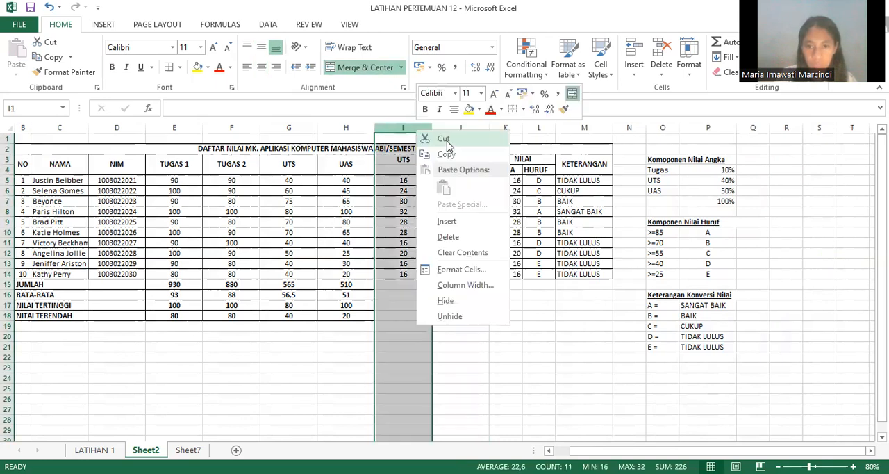
left_click(459, 232)
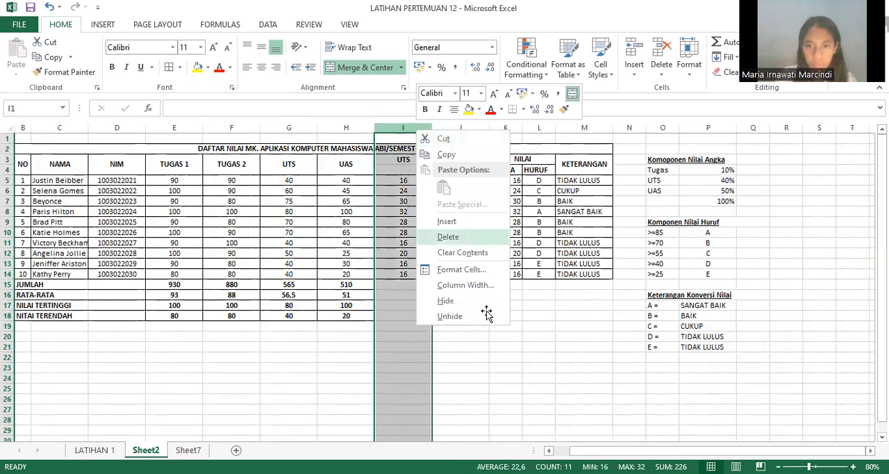
left_click(486, 314)
left_click(445, 222)
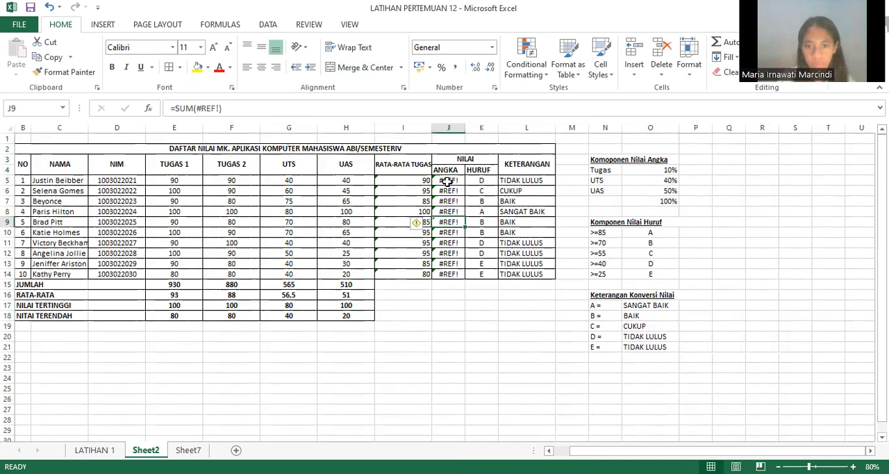
left_click(443, 326)
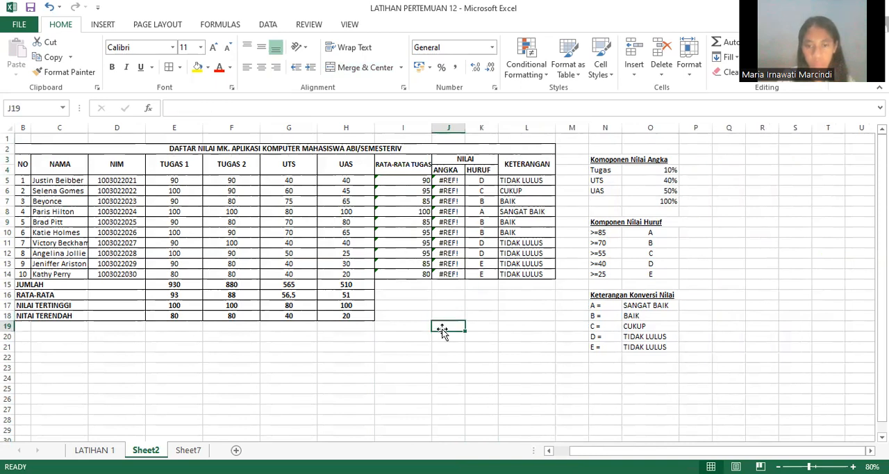